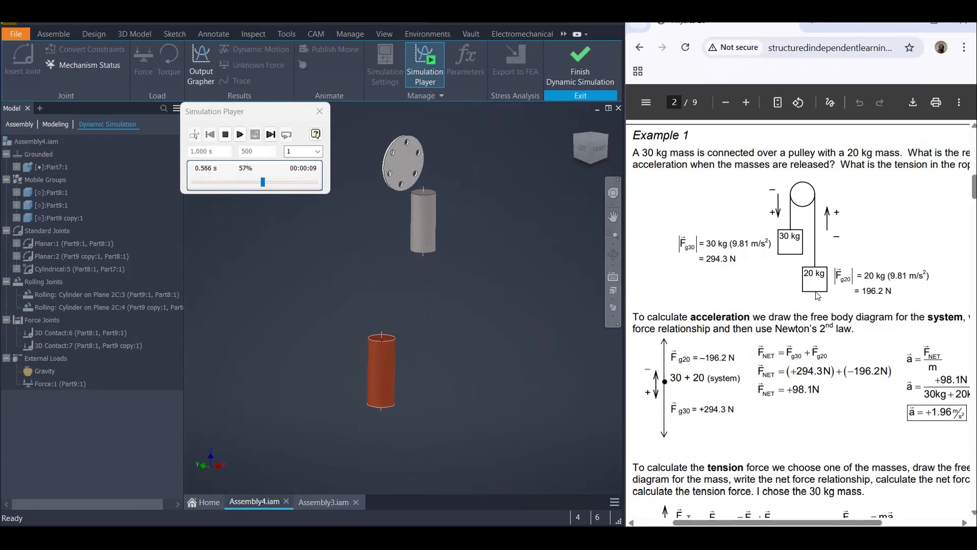
Read through the acceleration and tension solution of Example 1 for the 30 kg and 20 kg pulley masses.
scroll(931, 414, "down", 1)
scroll(931, 414, "down", 1)
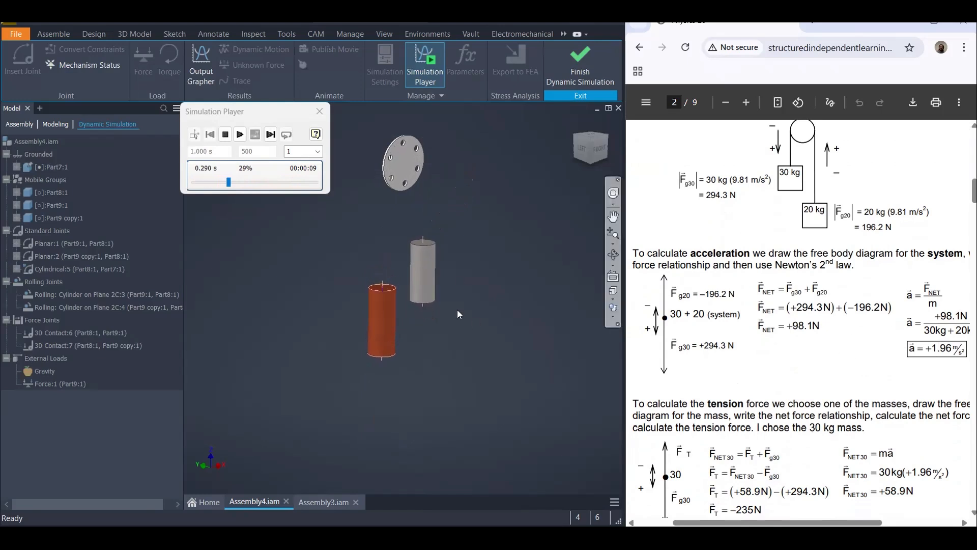
scroll(771, 413, "down", 2)
scroll(771, 414, "down", 2)
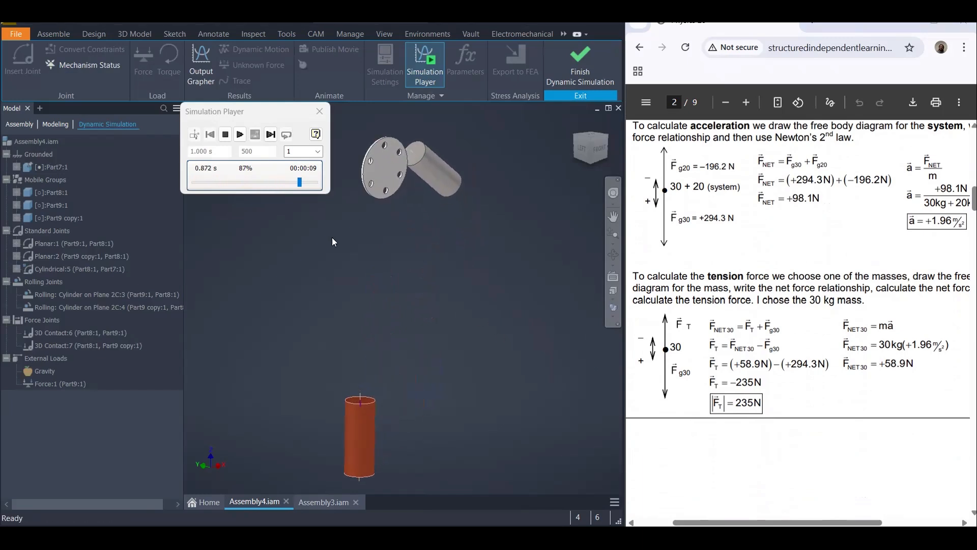
Open the simulation's Output Grapher, reposition its window over the model and widen it.
left_click(204, 66)
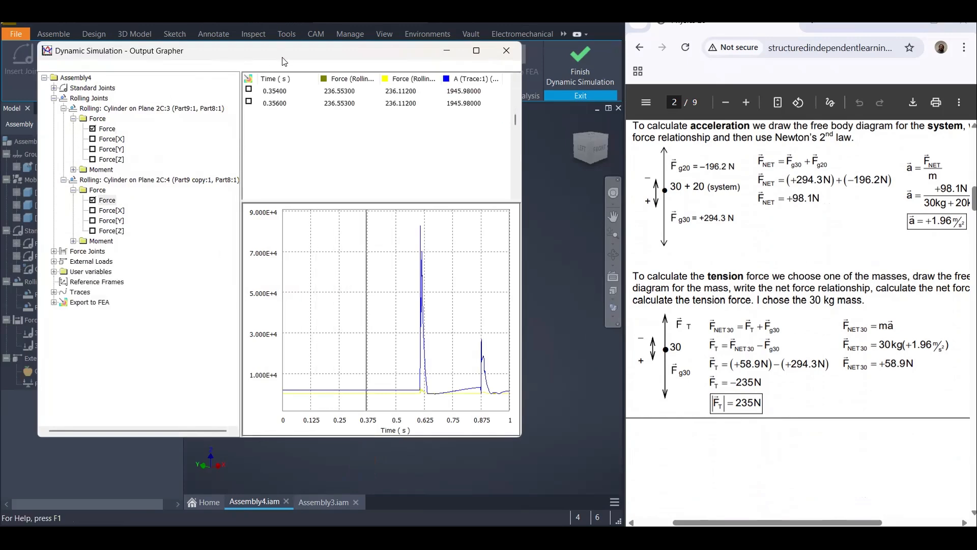
left_click_drag(284, 61, 319, 245)
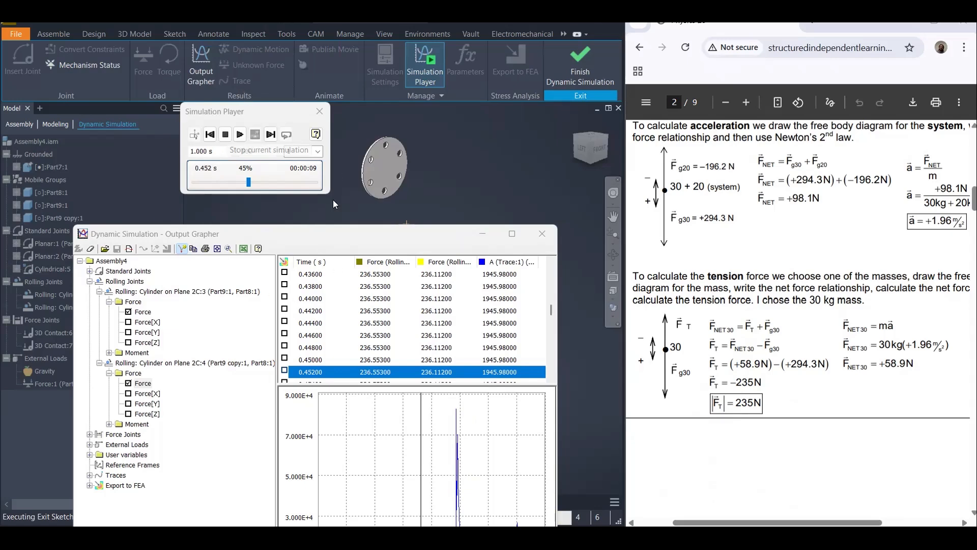
left_click_drag(214, 240, 233, 118)
left_click_drag(535, 204, 588, 204)
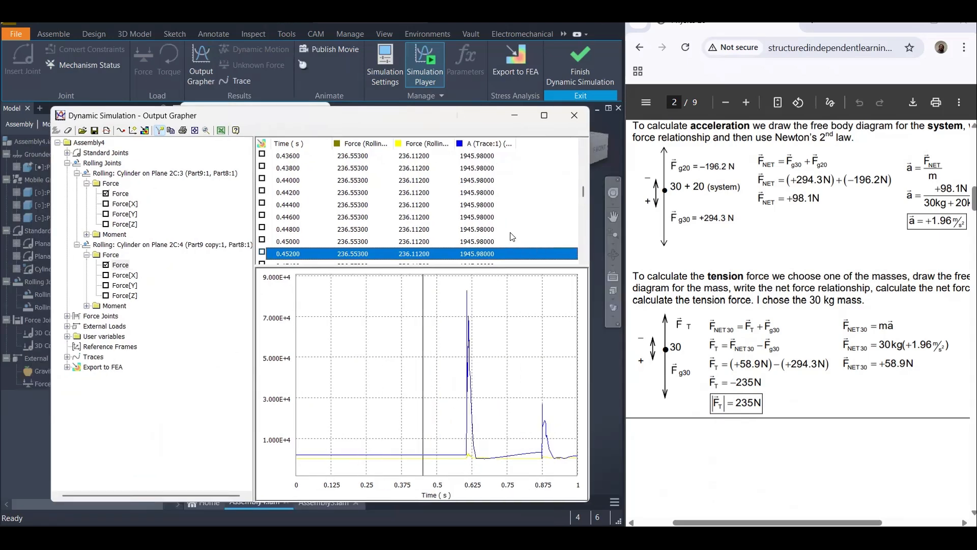
Select the 0.44200 s result row and resize the force and acceleration columns to reveal their full names and units.
left_click(352, 195)
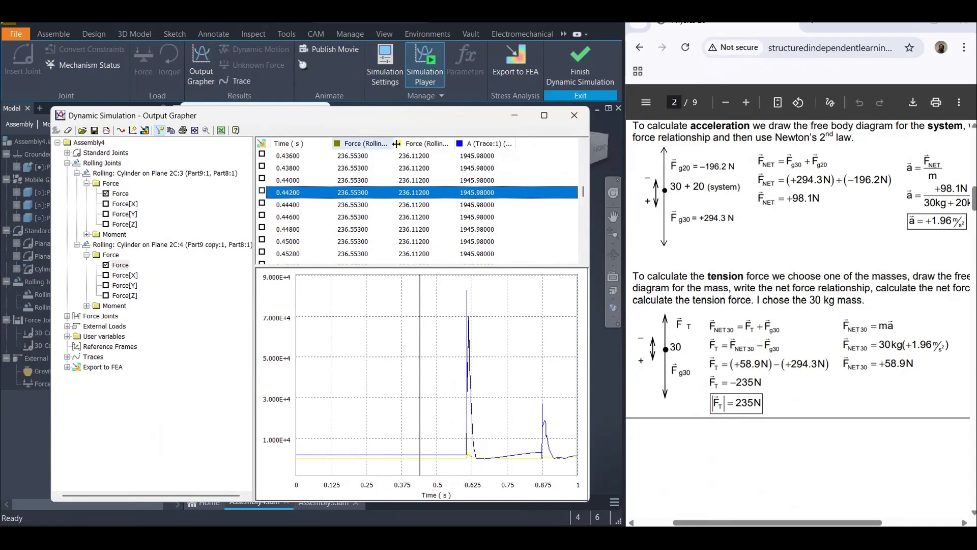
left_click_drag(392, 143, 498, 143)
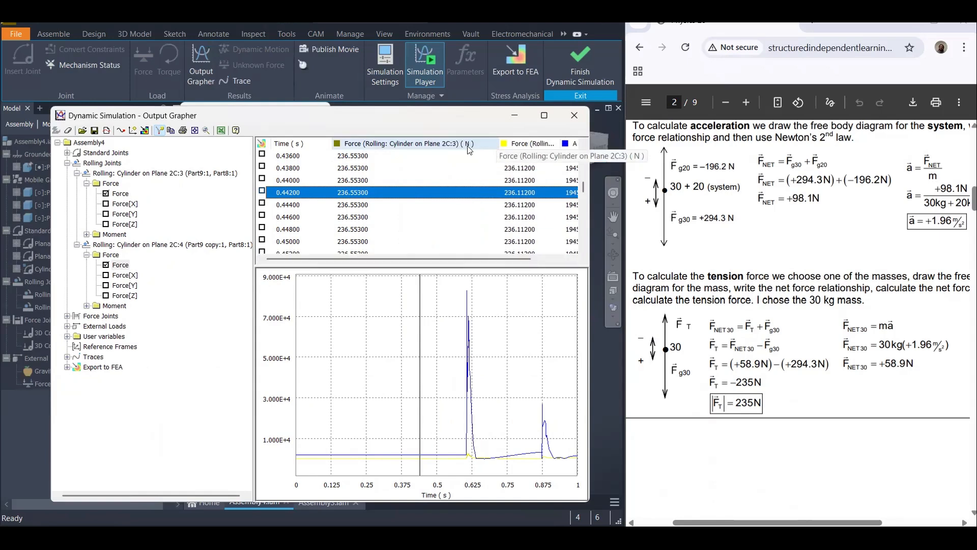
left_click_drag(498, 144, 384, 144)
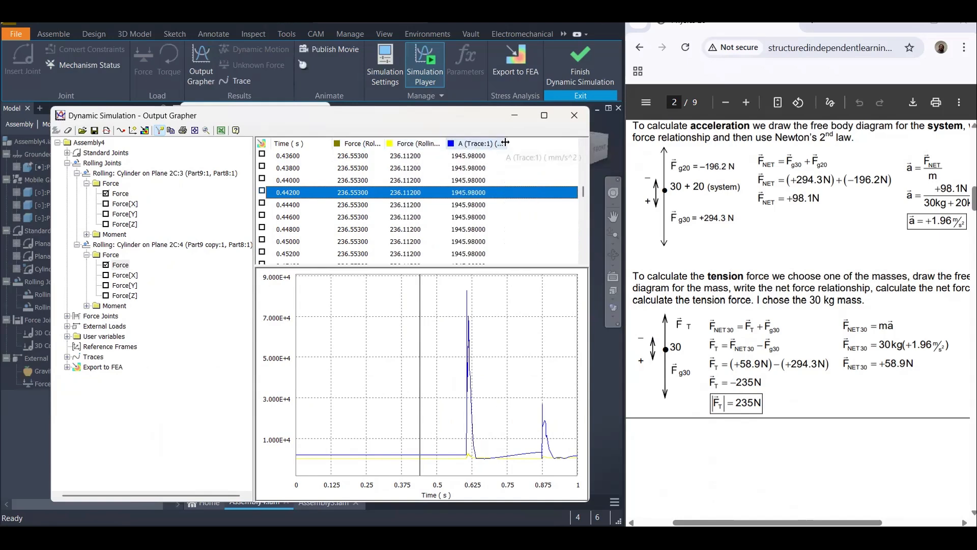
left_click_drag(515, 143, 549, 143)
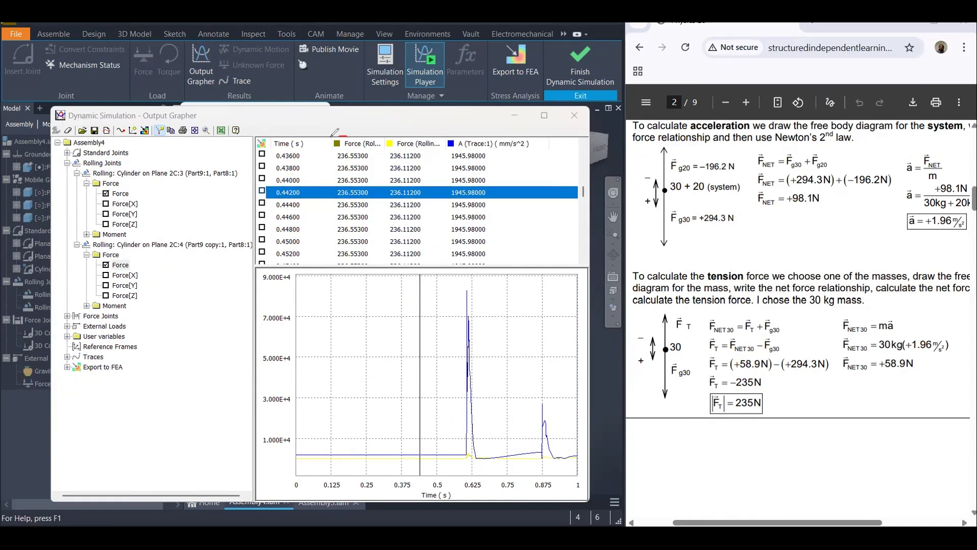
Compare both rolling-joint forces and the trace acceleration at 0.44200 s with the worked example's tension and acceleration answers.
mouse_move(334, 134)
left_mouse_down()
mouse_move(423, 154)
mouse_move(443, 132)
mouse_move(316, 136)
left_mouse_up()
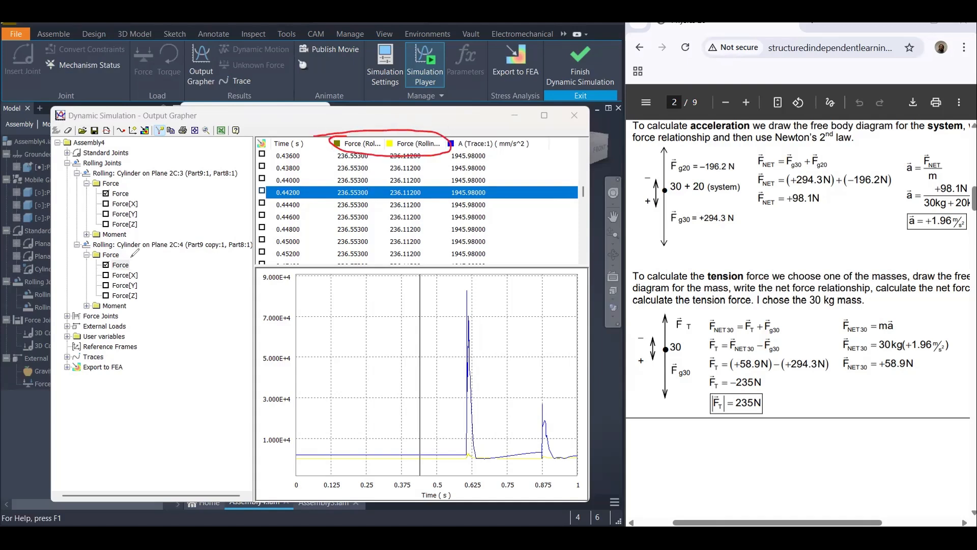
left_click_drag(94, 247, 206, 247)
left_click_drag(102, 268, 142, 268)
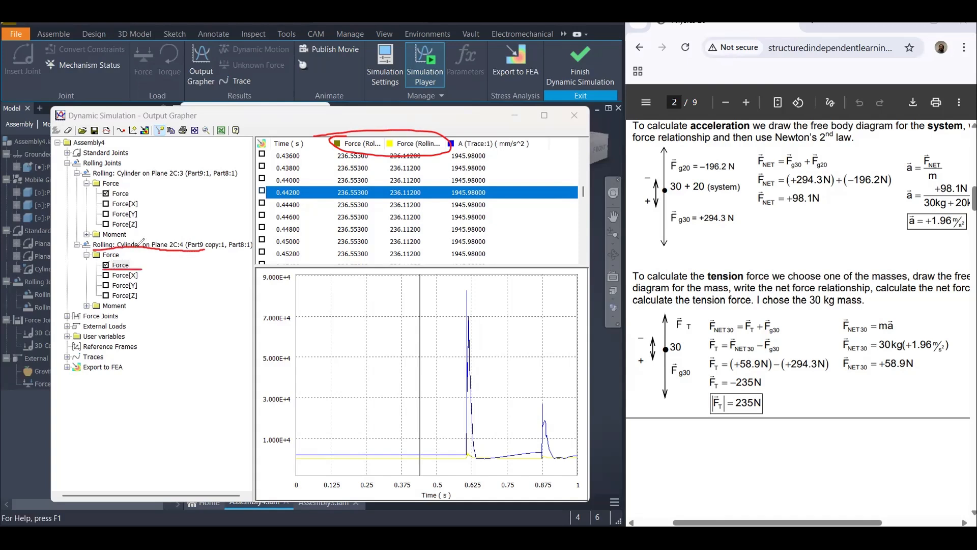
left_click_drag(102, 197, 130, 198)
left_click_drag(366, 197, 401, 198)
mouse_move(733, 426)
left_mouse_down()
mouse_move(778, 389)
mouse_move(725, 379)
mouse_move(694, 407)
mouse_move(723, 427)
left_mouse_up()
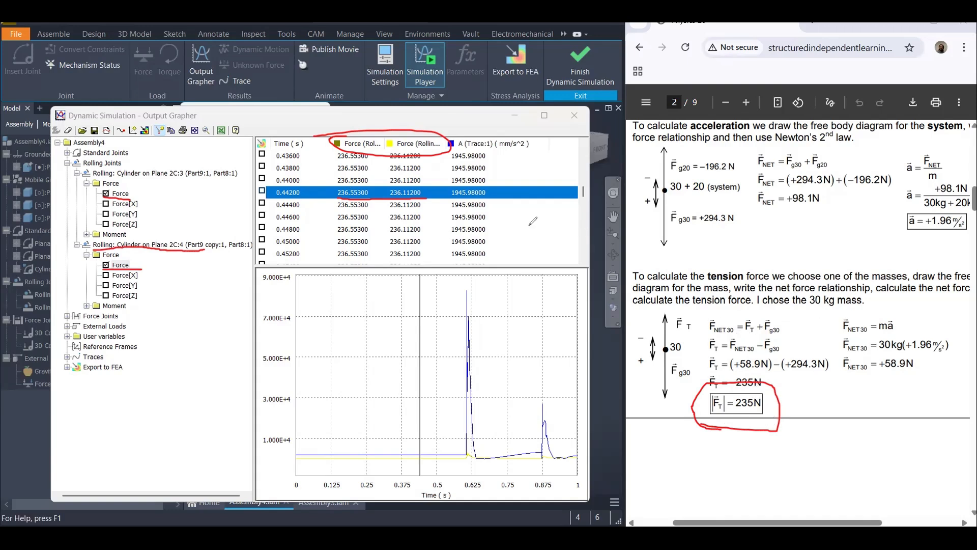
left_click_drag(447, 196, 502, 200)
left_click_drag(494, 150, 541, 151)
mouse_move(897, 231)
left_mouse_down()
mouse_move(970, 231)
mouse_move(952, 203)
mouse_move(896, 213)
mouse_move(912, 238)
left_mouse_up()
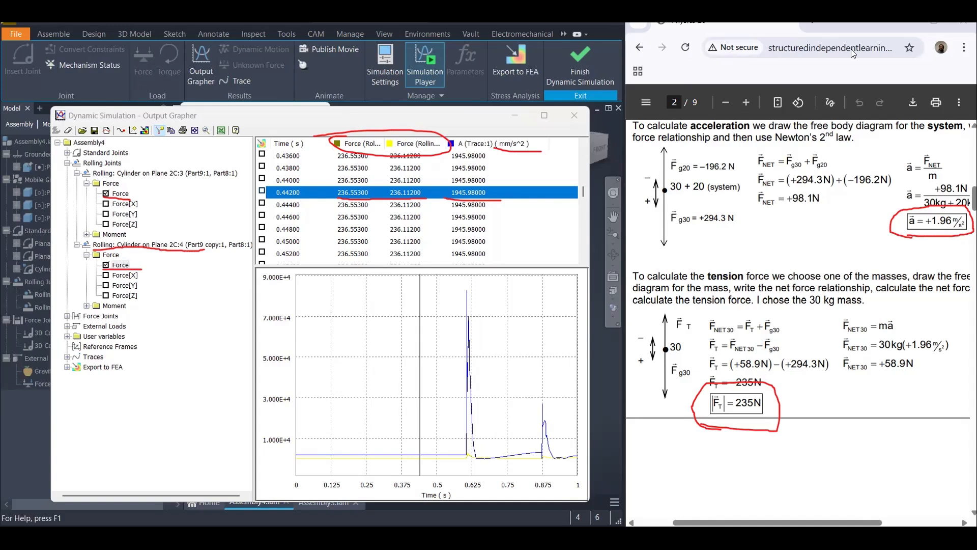
key("Escape")
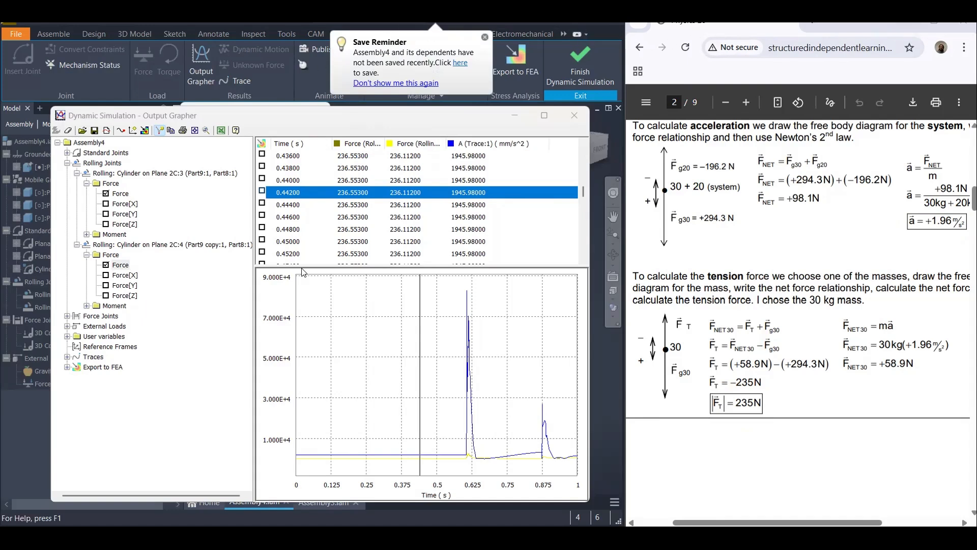
Close the Output Grapher, return to construction mode and exit Dynamic Simulation to the full-width assembly.
left_click(574, 113)
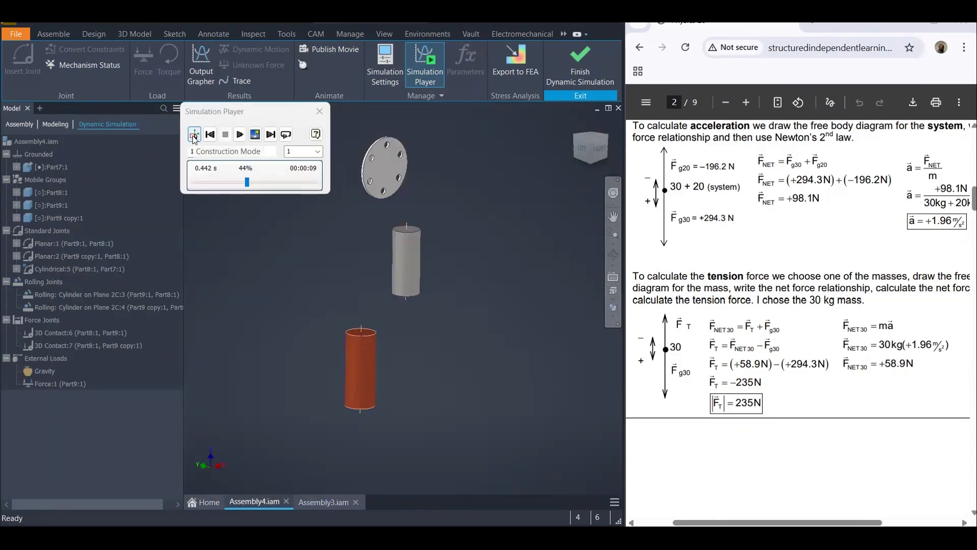
left_click(195, 135)
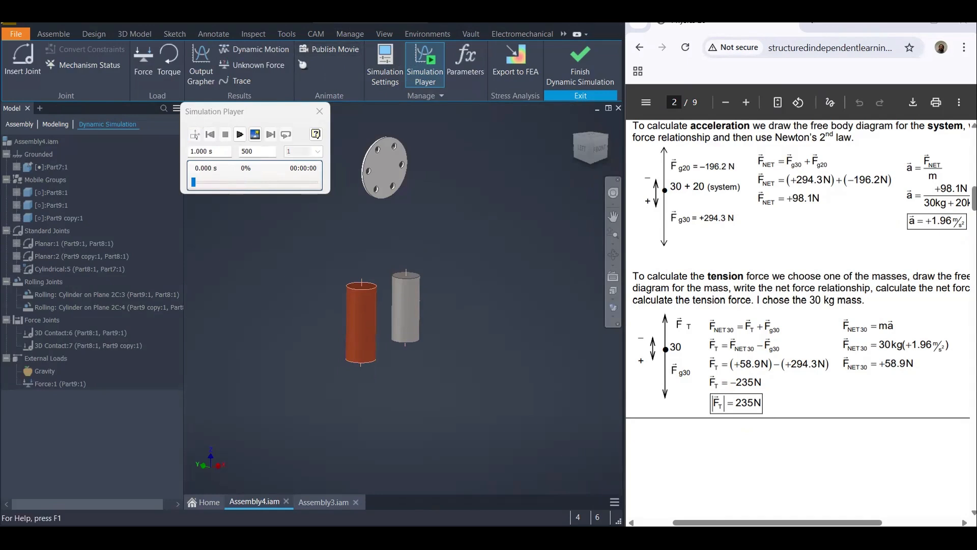
left_click(580, 63)
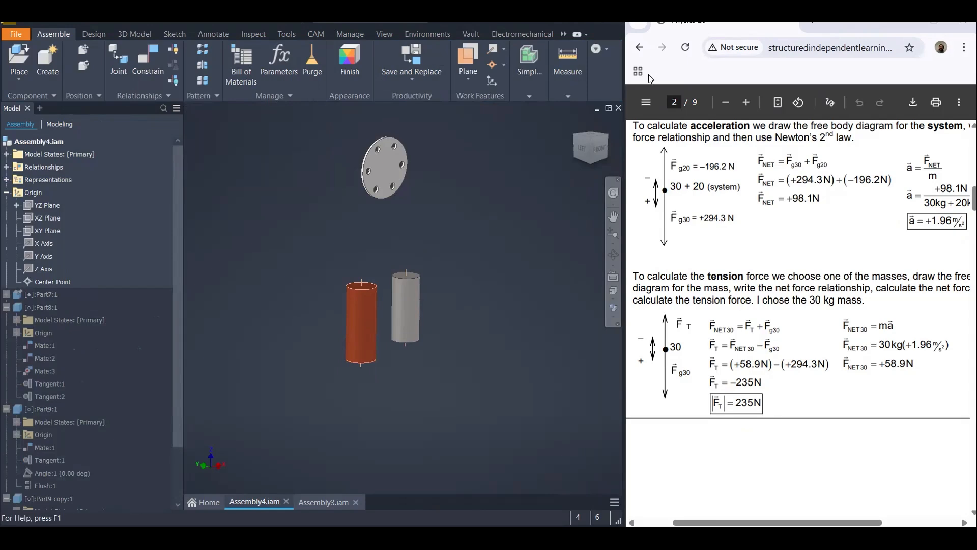
left_click(600, 25)
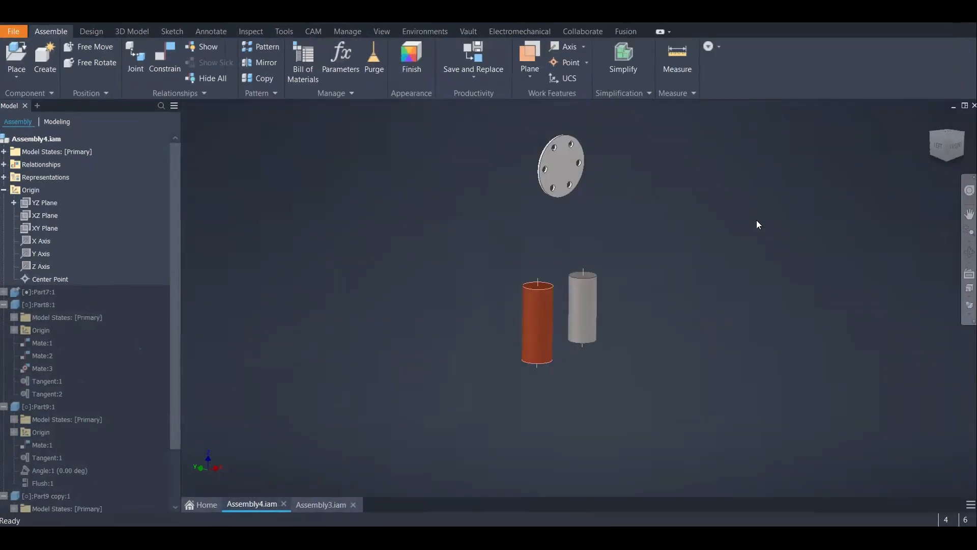
Collapse the Origin, Part8:1 and Part9:1 branches of the assembly tree.
middle_click_drag(712, 215, 713, 215)
middle_click(406, 204)
middle_click(406, 203)
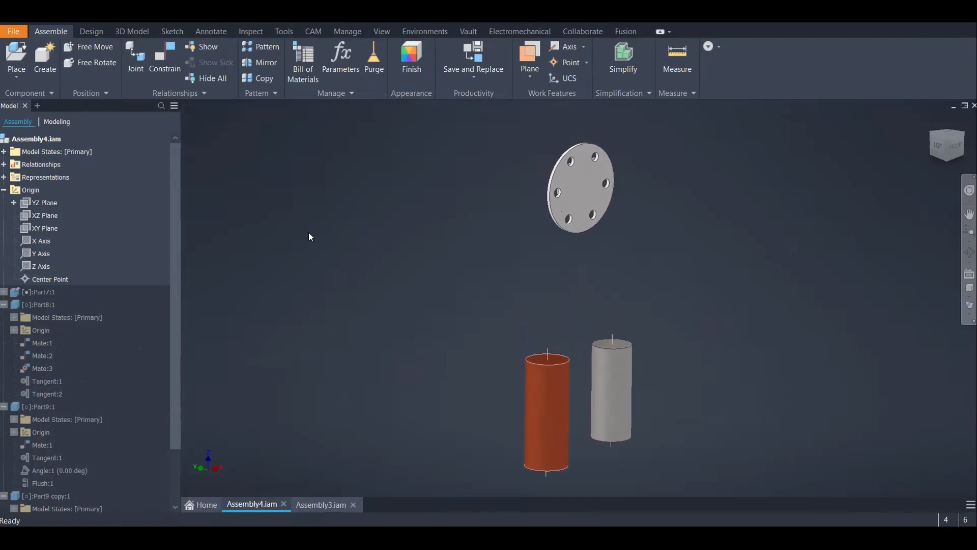
middle_click_drag(501, 272, 128, 290, "shift")
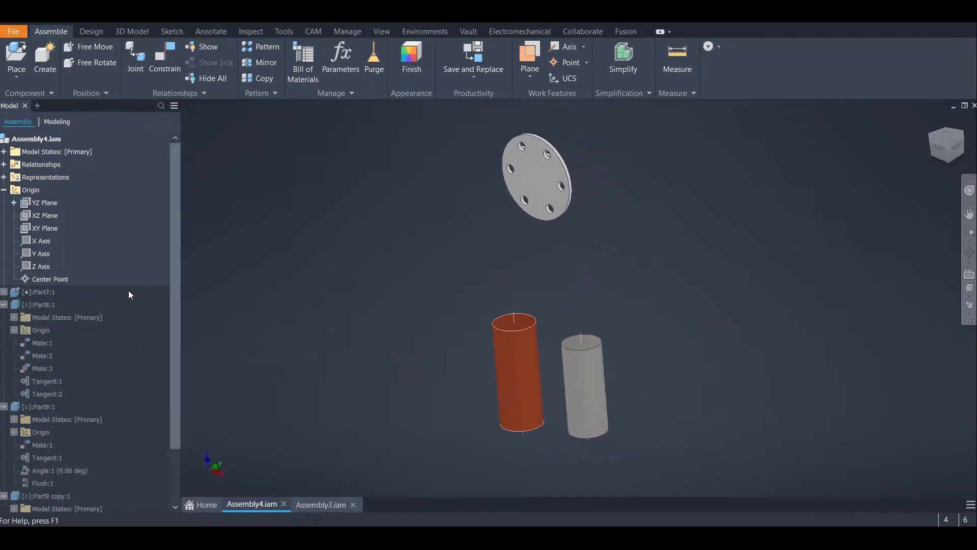
left_click(4, 305)
left_click(4, 317)
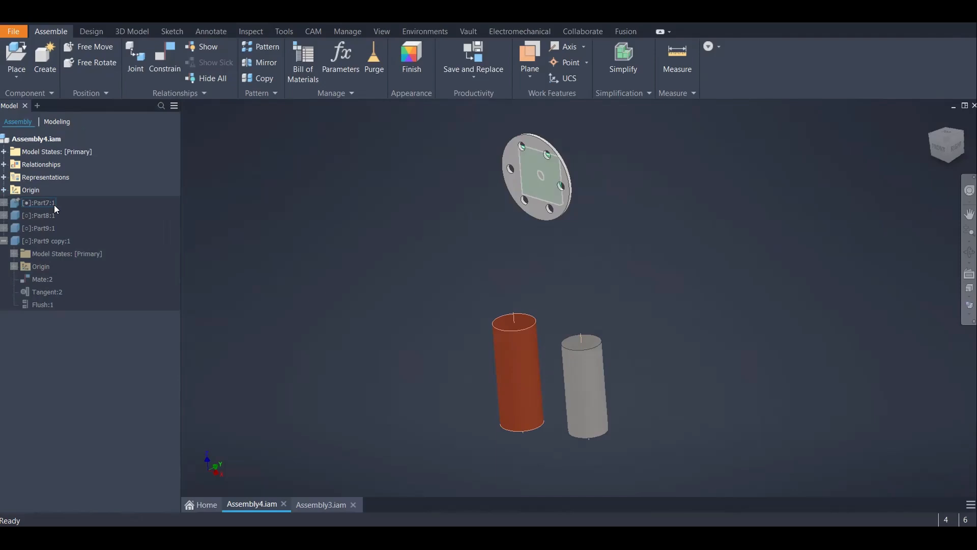
Select the grounded square plate Part7:1 and inspect it on the back of the pulley disc.
left_click(42, 202)
left_click(290, 218)
middle_click_drag(402, 249, 537, 257, "shift")
scroll(536, 258, "up", 3)
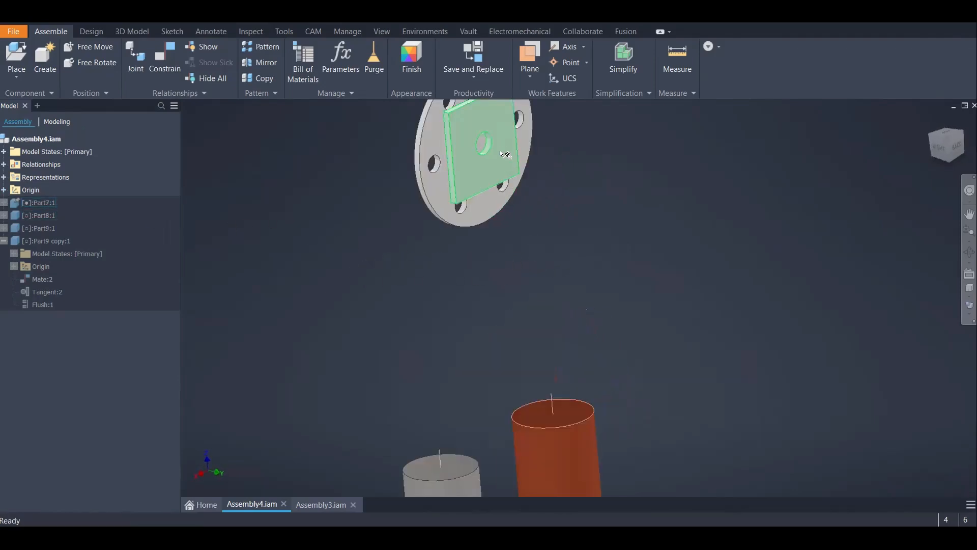
left_click(509, 148)
middle_click_drag(509, 149, 540, 217)
left_click(634, 201)
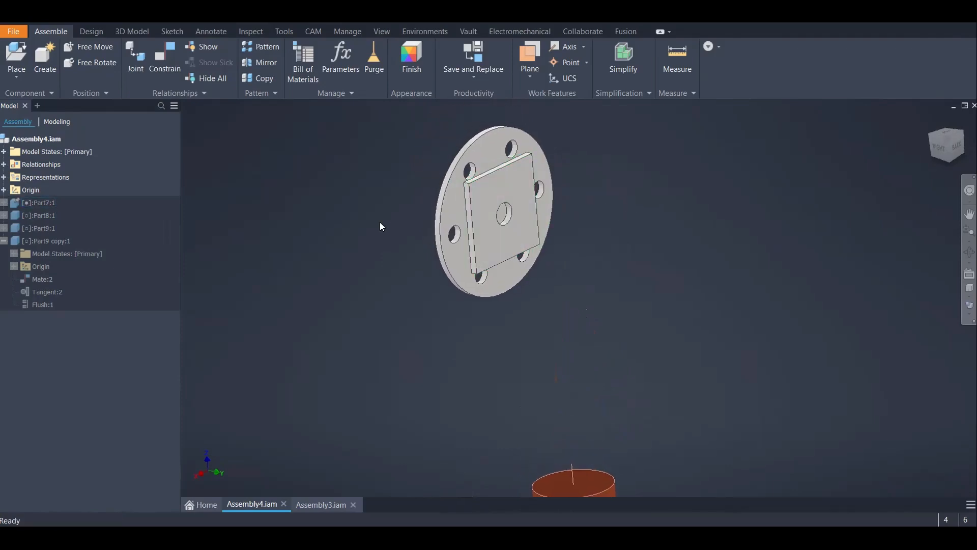
Examine the arrangement of the pulley disc, square plate and two cylinders from the back and front.
scroll(657, 253, "down", 4)
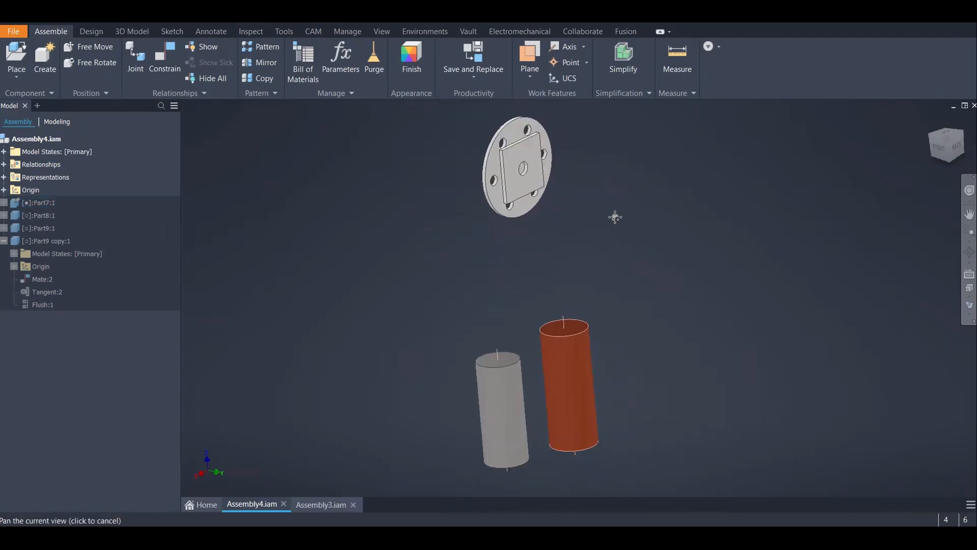
scroll(509, 213, "up", 3)
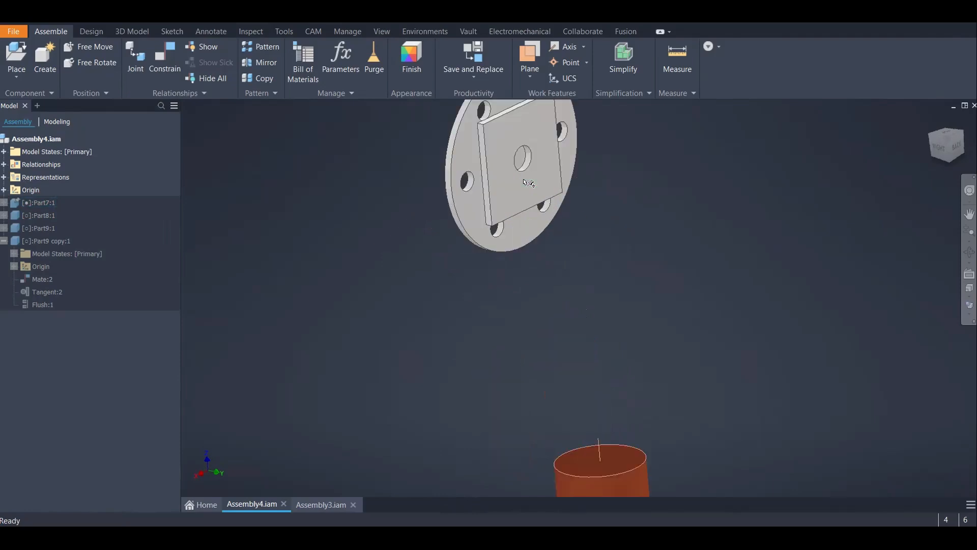
scroll(494, 226, "down", 5)
middle_click_drag(415, 245, 431, 282)
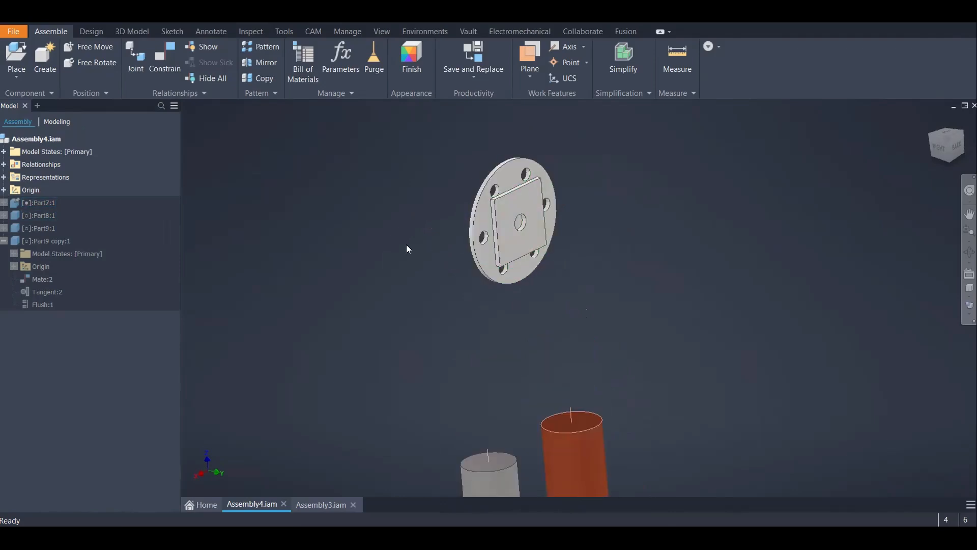
scroll(407, 246, "down", 2)
mouse_move(423, 267)
middle_mouse_down("shift")
mouse_move(586, 239)
mouse_move(660, 248)
mouse_move(687, 272)
middle_mouse_up("shift")
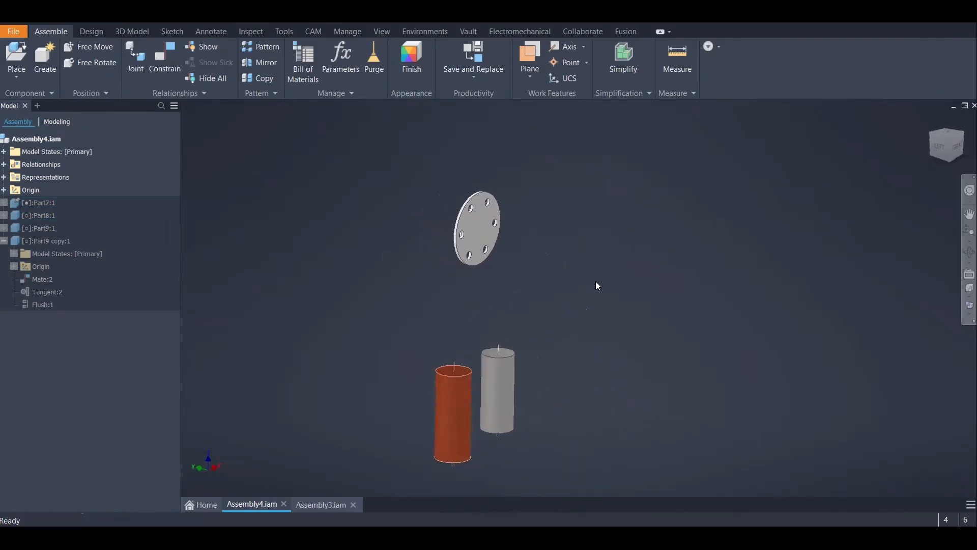
middle_click_drag(570, 283, 617, 274)
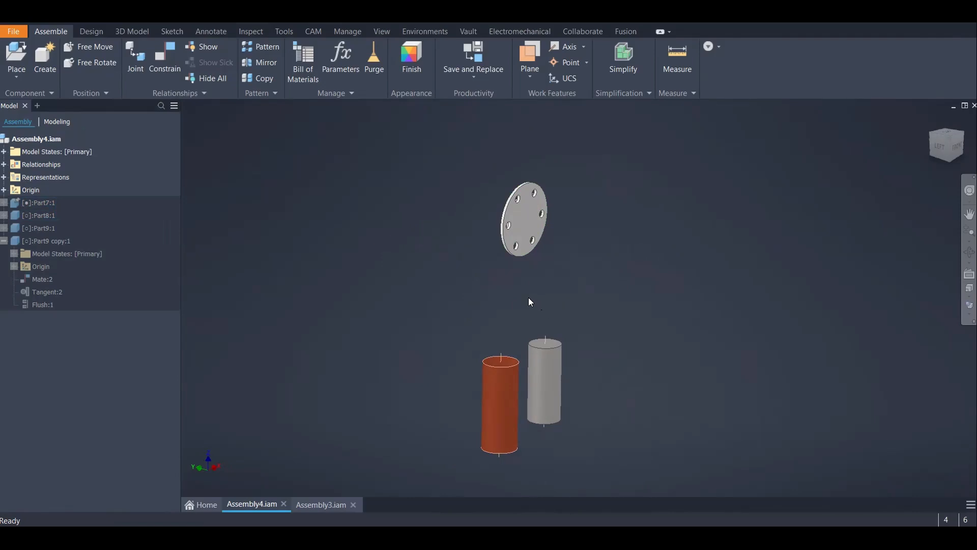
mouse_move(528, 298)
middle_mouse_down("shift")
mouse_move(499, 286)
mouse_move(517, 284)
middle_mouse_up("shift")
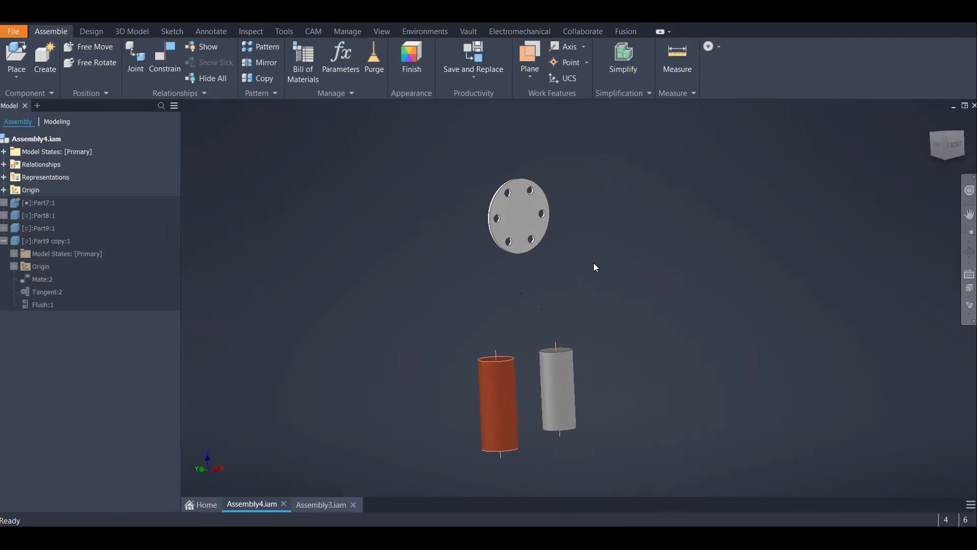
Select the pulley disc Part8:1 and inspect it from the square-plate side and straight on from the front.
mouse_move(419, 273)
middle_mouse_down()
mouse_move(392, 250)
mouse_move(531, 246)
middle_mouse_up()
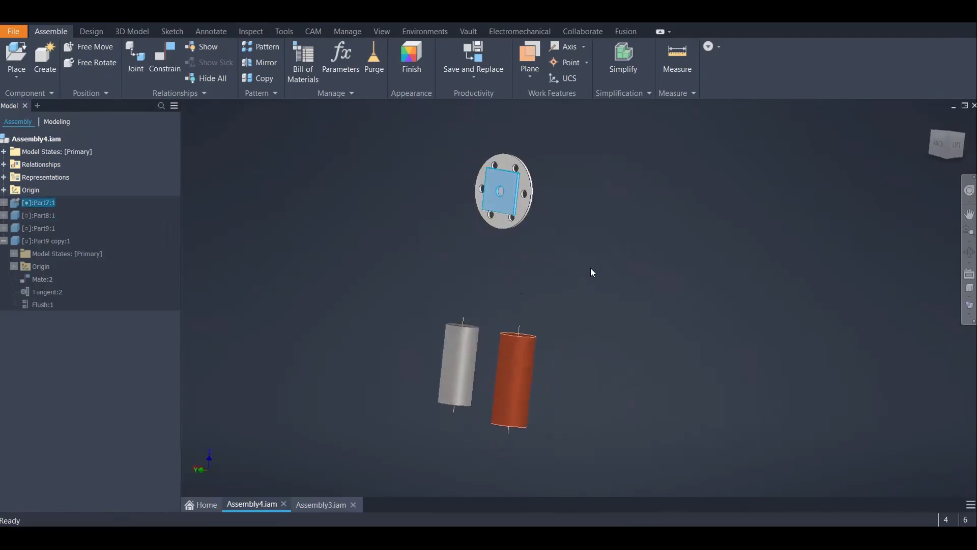
left_click(527, 191)
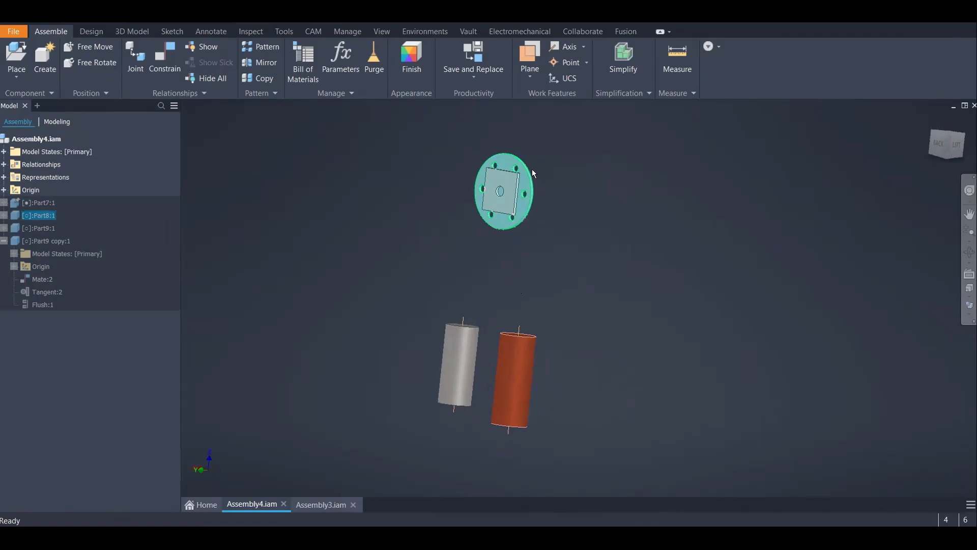
middle_click_drag(496, 190, 357, 178, "shift")
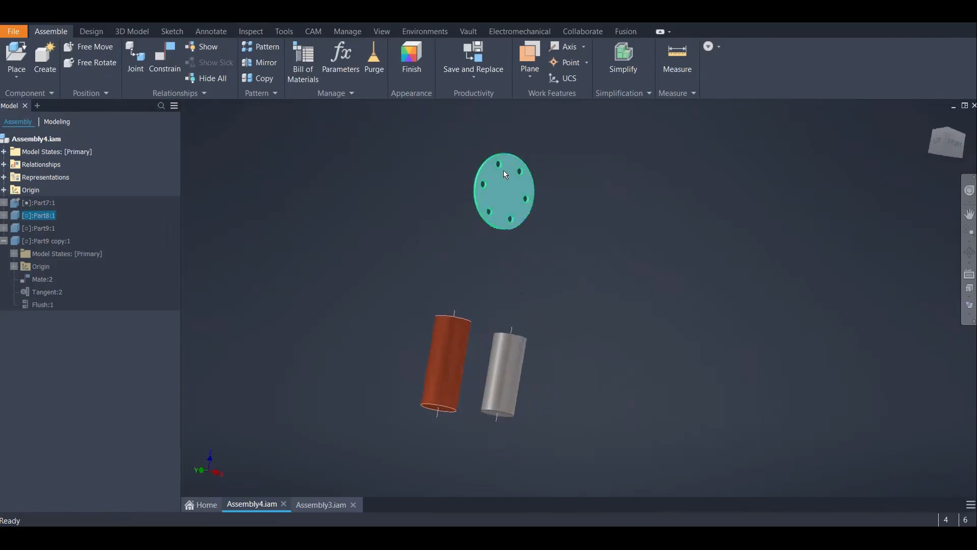
scroll(505, 169, "up", 5)
middle_click_drag(505, 169, 336, 155, "shift")
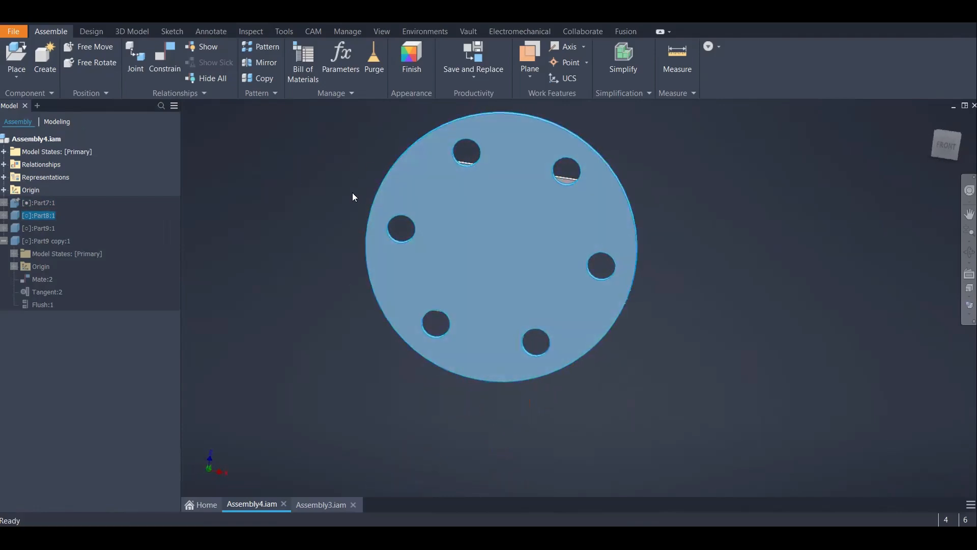
Try moving the pulley disc Part8:1 relative to the square plate and undo the move.
mouse_move(419, 170)
left_mouse_down()
mouse_move(460, 148)
mouse_move(416, 163)
left_mouse_up()
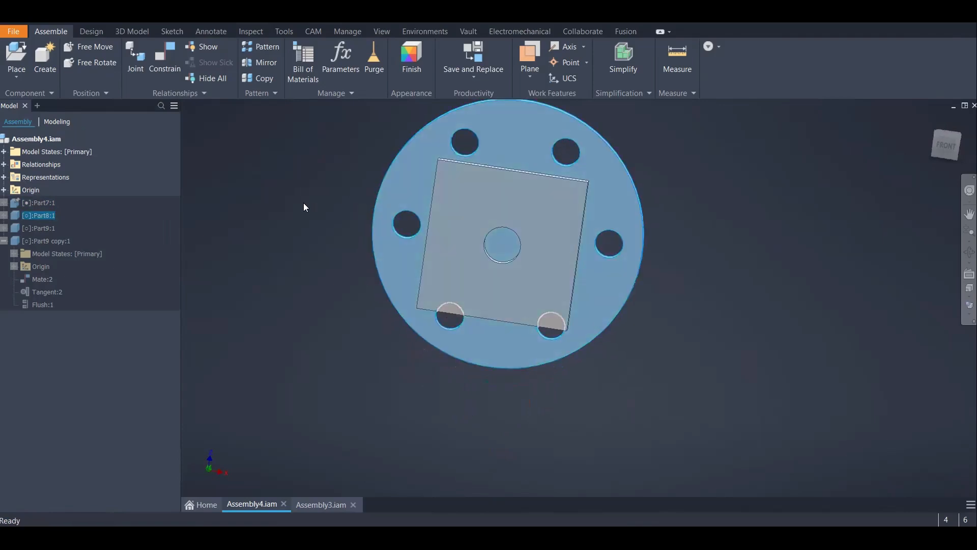
left_click(304, 203)
key("ctrl+z")
middle_click_drag(471, 224, 380, 234, "shift")
mouse_move(551, 244)
middle_mouse_down("shift")
mouse_move(468, 212)
mouse_move(565, 231)
mouse_move(539, 250)
mouse_move(631, 251)
mouse_move(654, 282)
mouse_move(646, 273)
mouse_move(653, 240)
middle_mouse_up("shift")
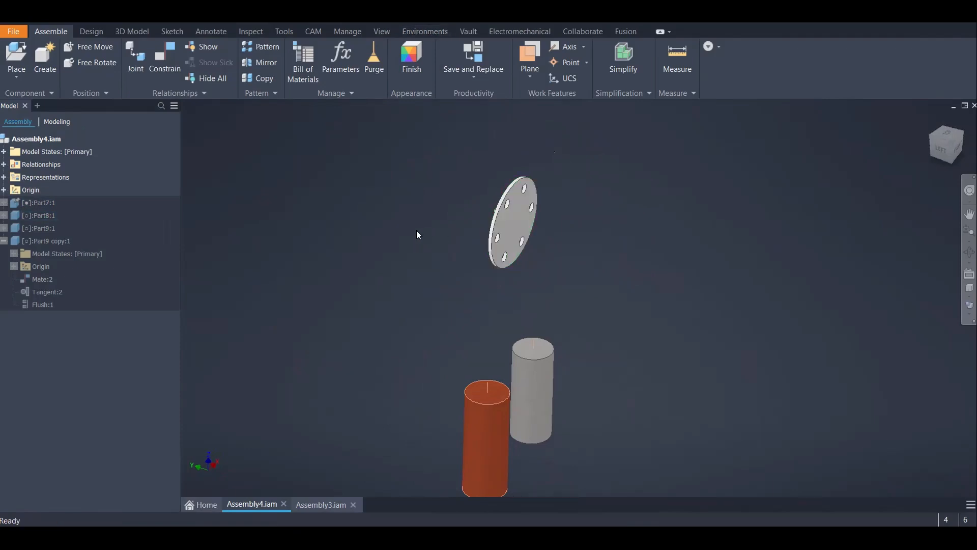
List the constraints of the pulley disc Part8:1 and examine which geometry Mate:1 and Mate:2 reference.
left_click(4, 215)
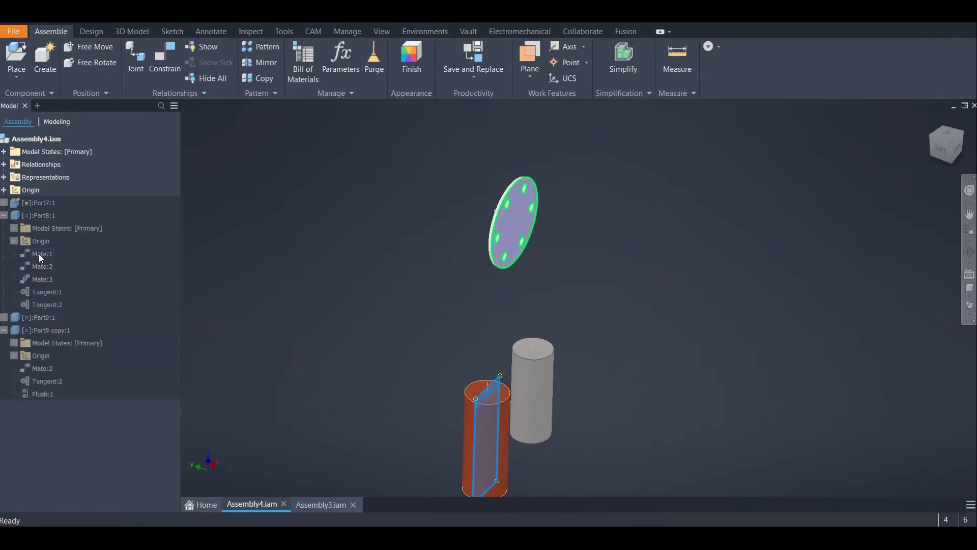
left_click(39, 254)
left_click(41, 268)
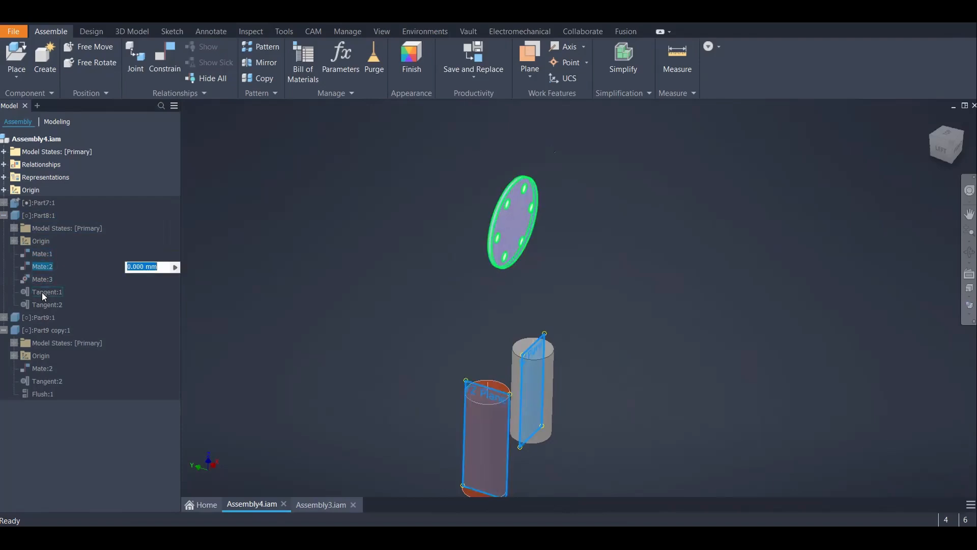
left_click(334, 194)
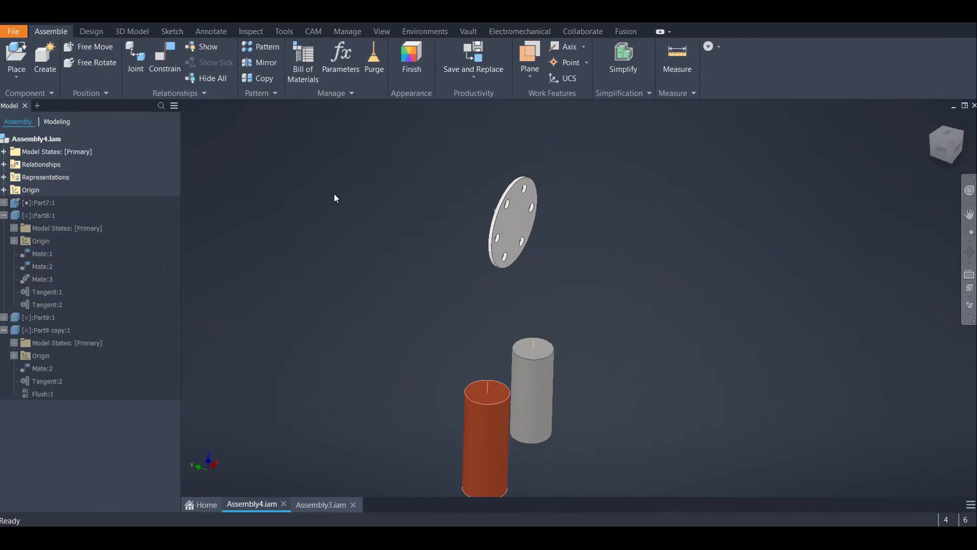
left_click(509, 230)
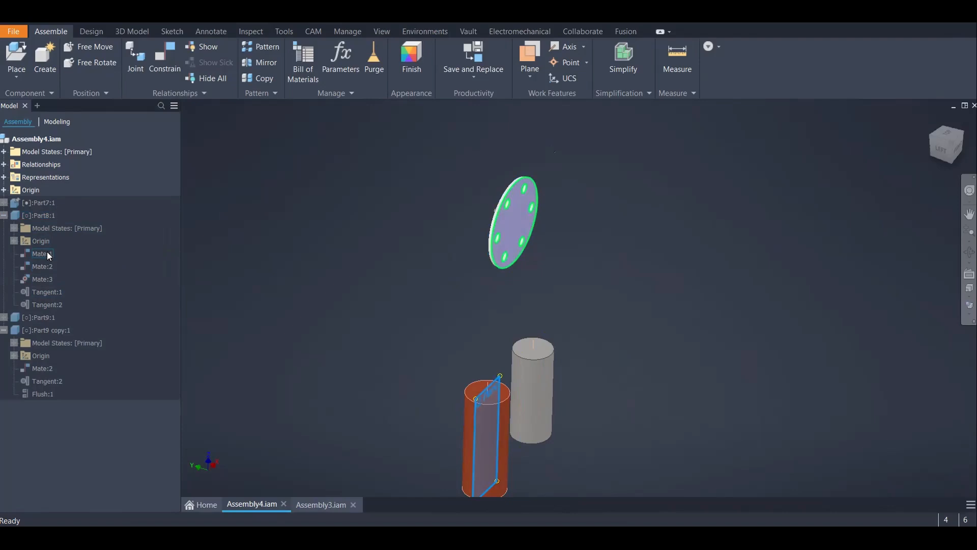
Inspect the pulley disc up close from its front face and from the square-plate side.
left_click(482, 228)
scroll(482, 228, "down", 5)
middle_click_drag(449, 232, 401, 244, "shift")
scroll(487, 205, "down", 5)
scroll(578, 244, "up", 7)
middle_click_drag(605, 246, 564, 249)
scroll(433, 212, "down", 3)
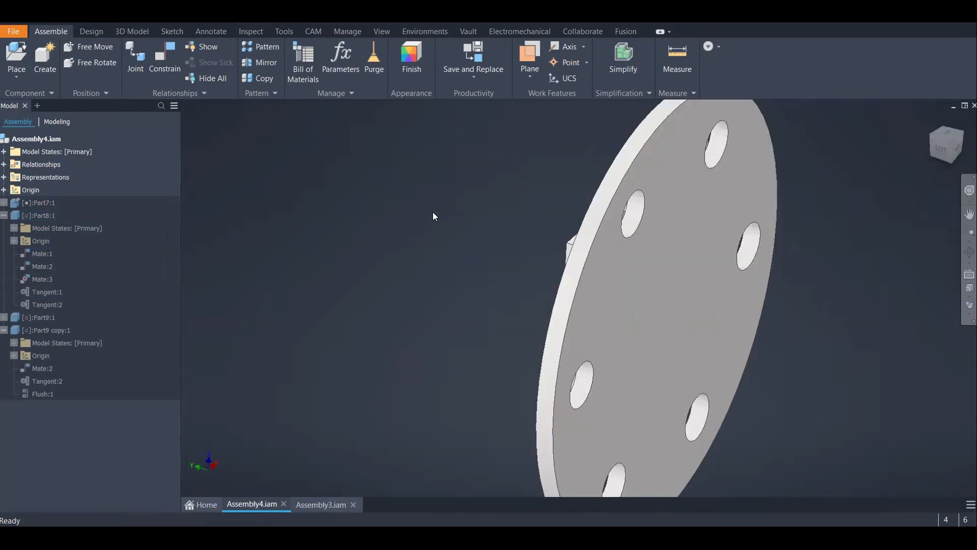
middle_click_drag(432, 212, 395, 206)
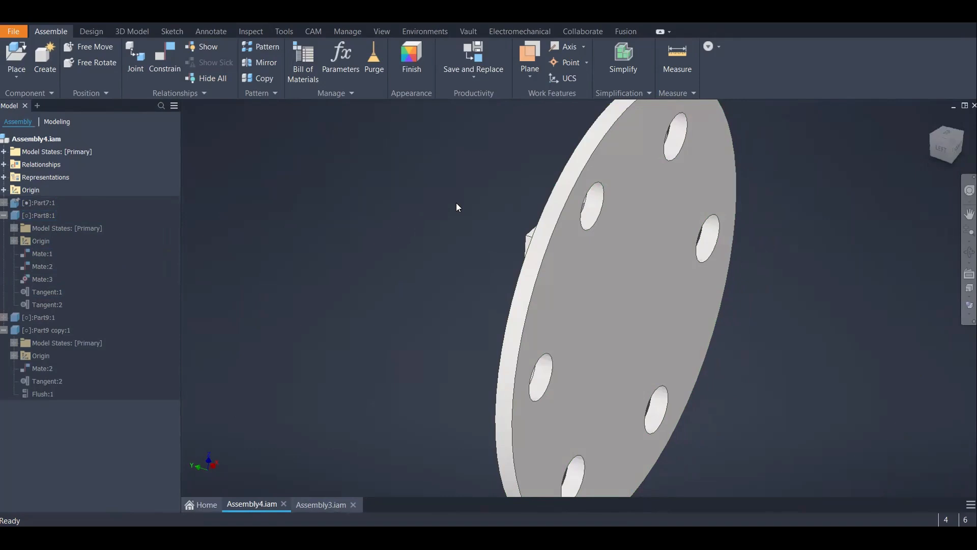
scroll(458, 207, "up", 3)
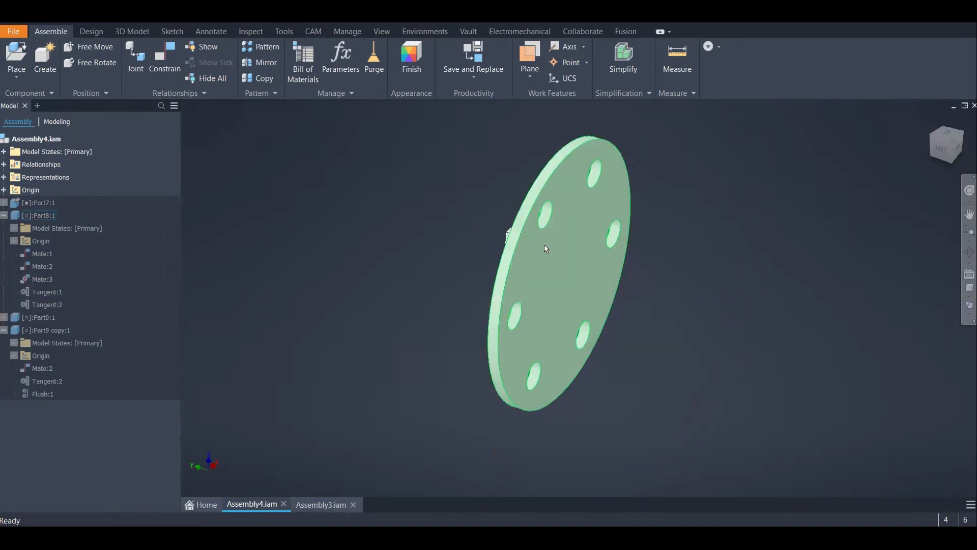
middle_click_drag(487, 232, 601, 238, "shift")
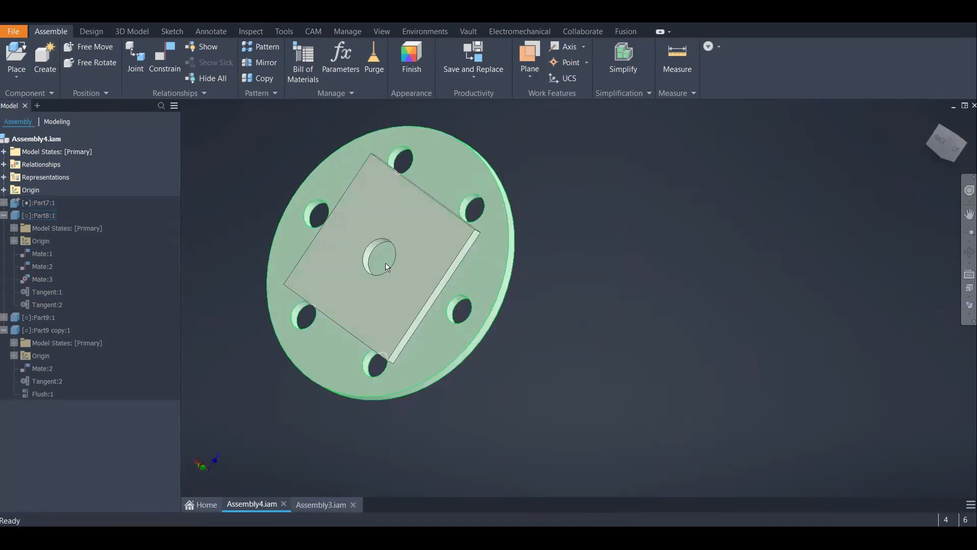
left_click(166, 56)
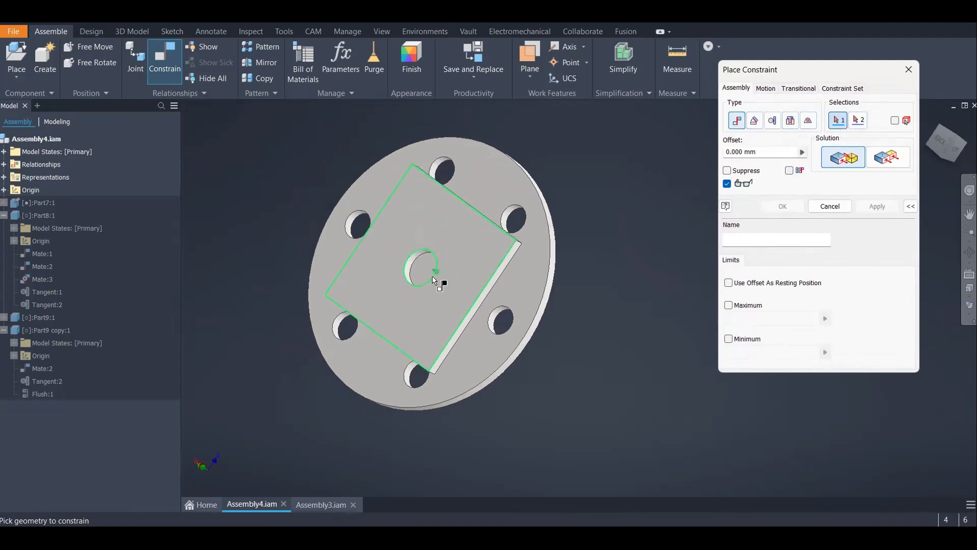
middle_click_drag(375, 276, 317, 283, "shift")
scroll(436, 257, "up", 3)
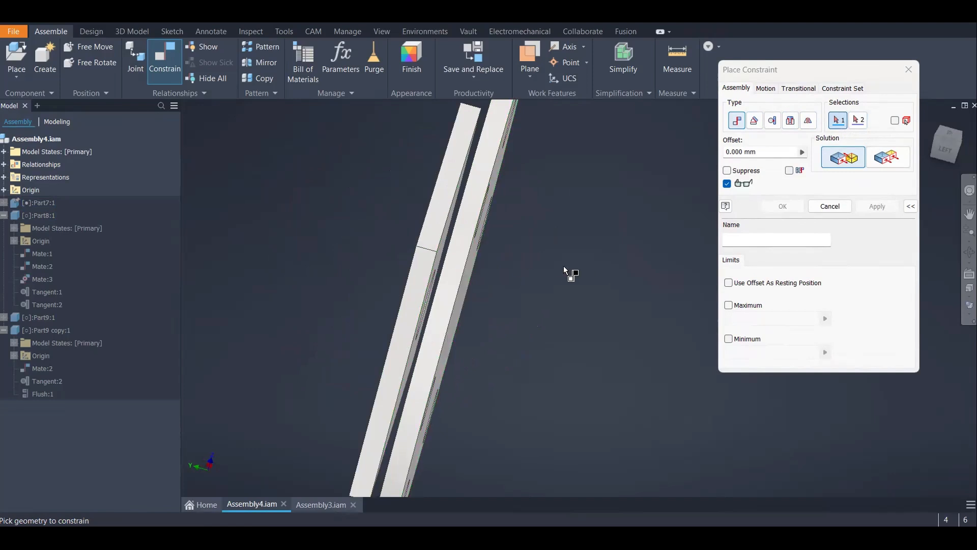
middle_click_drag(571, 275, 585, 275, "shift")
scroll(630, 257, "down", 3)
key("Escape")
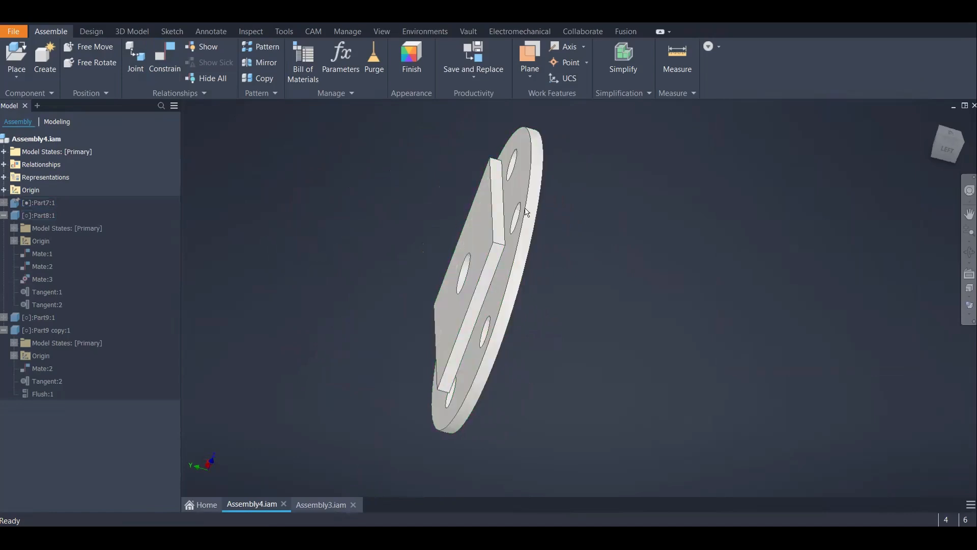
Collapse the Part8:1 constraint list and identify the hanging cylinders Part9:1 and Part9 copy:1 by selecting each in turn.
middle_click_drag(519, 217, 584, 246, "shift")
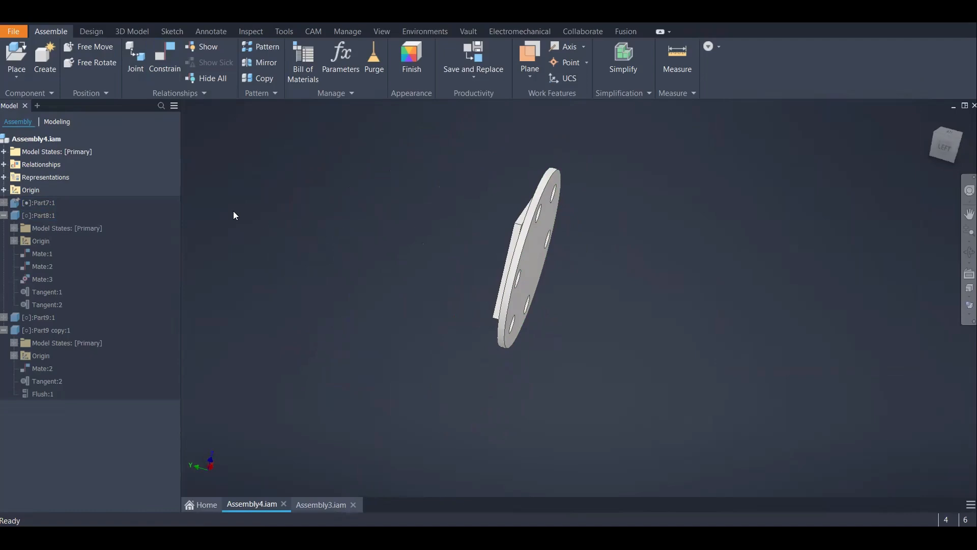
left_click(4, 215)
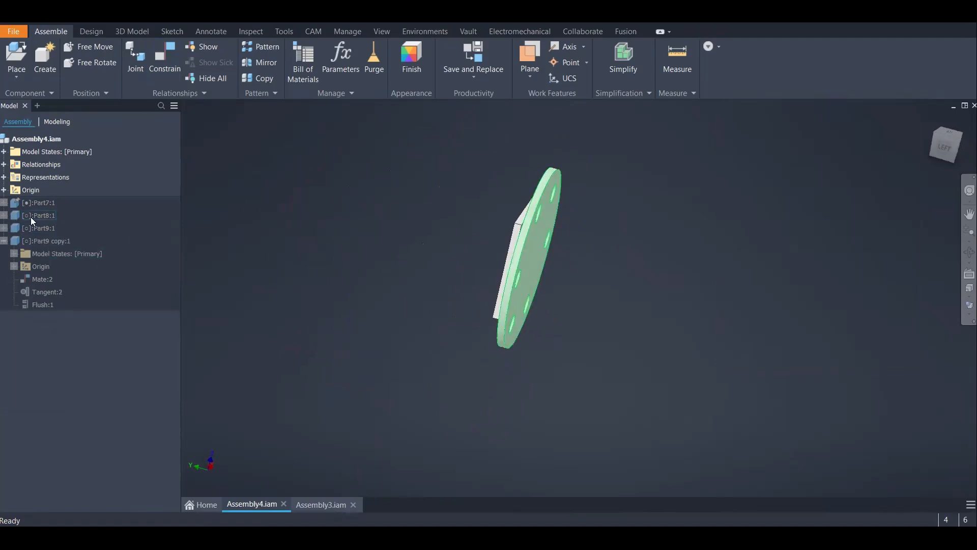
left_click(31, 216)
scroll(393, 225, "down", 2)
middle_click_drag(393, 224, 480, 340, "shift")
middle_click_drag(348, 336, 365, 294)
left_click(460, 371)
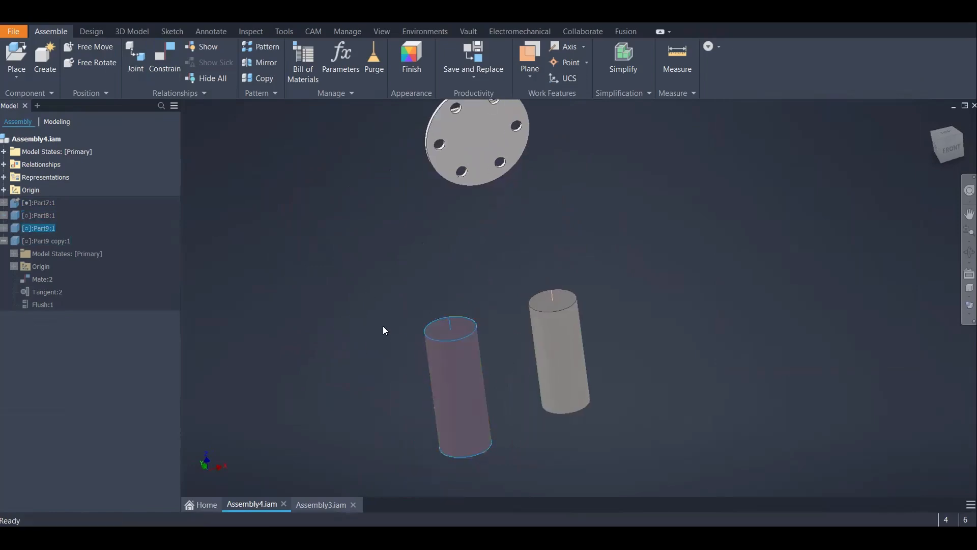
left_click(345, 275)
left_click(548, 320)
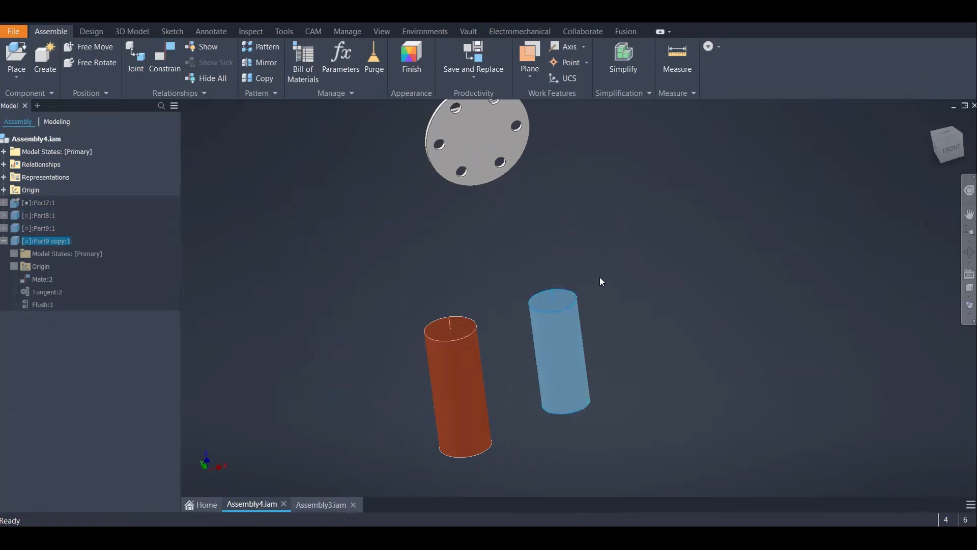
left_click(500, 231)
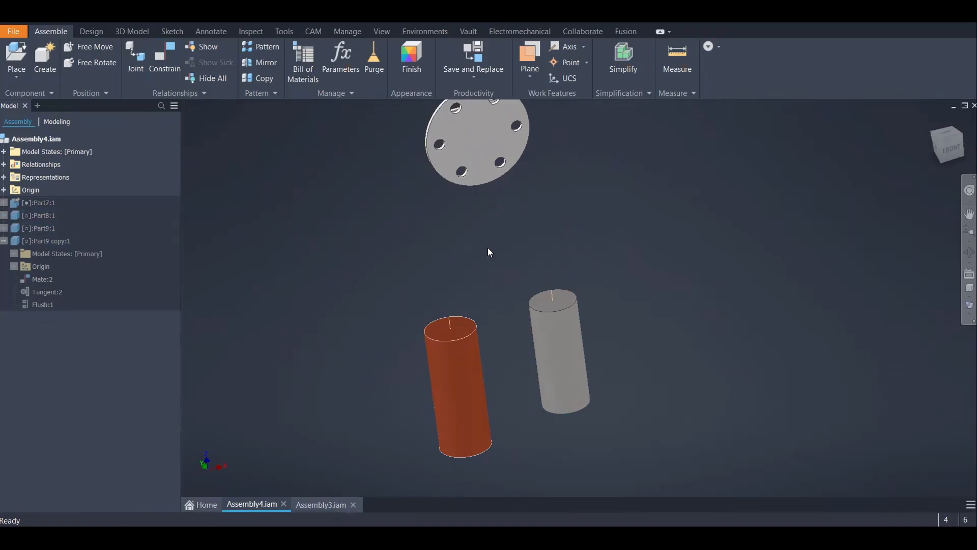
Check the mass of the copper cylinder Part9:1 in its physical iProperties.
left_click(451, 366)
right_click(451, 367)
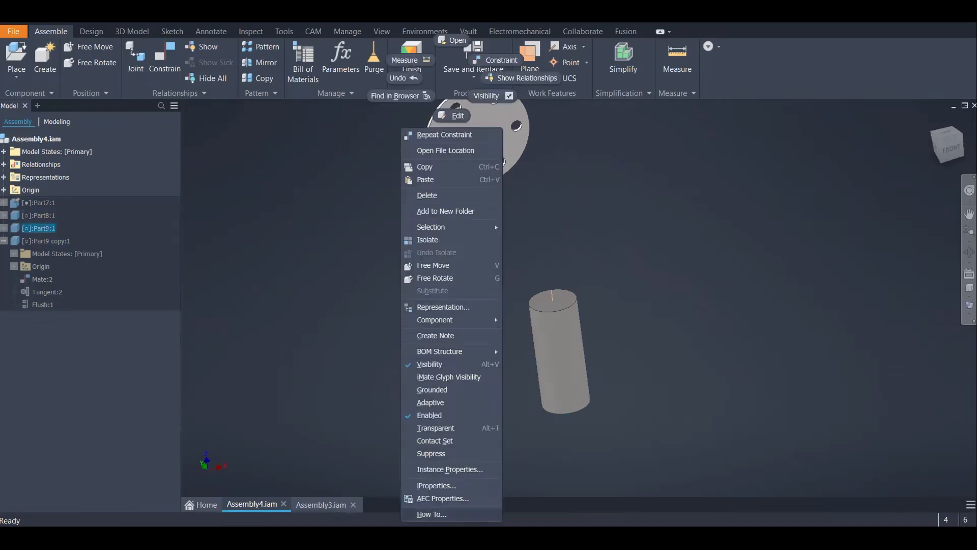
left_click(433, 487)
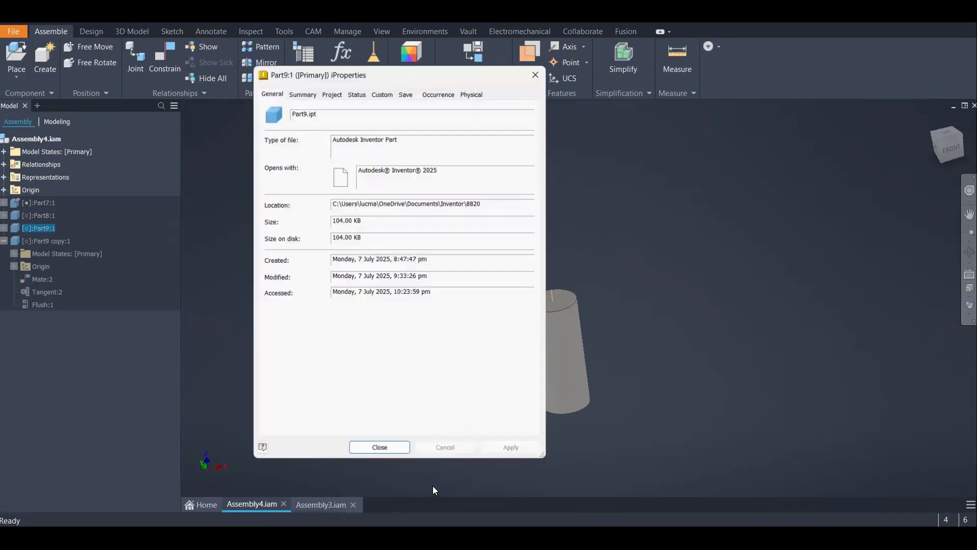
left_click(474, 91)
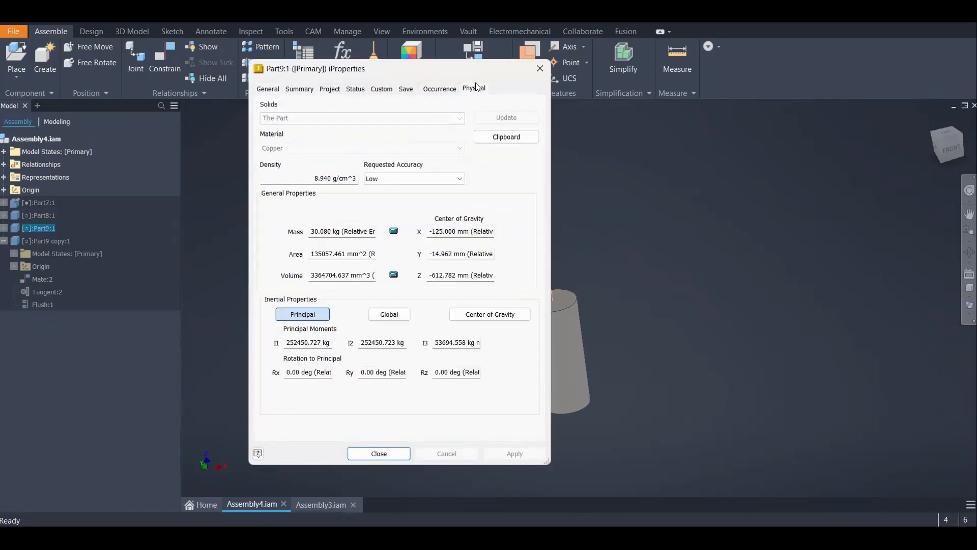
left_click_drag(311, 232, 324, 232)
left_click(312, 232)
left_click(379, 453)
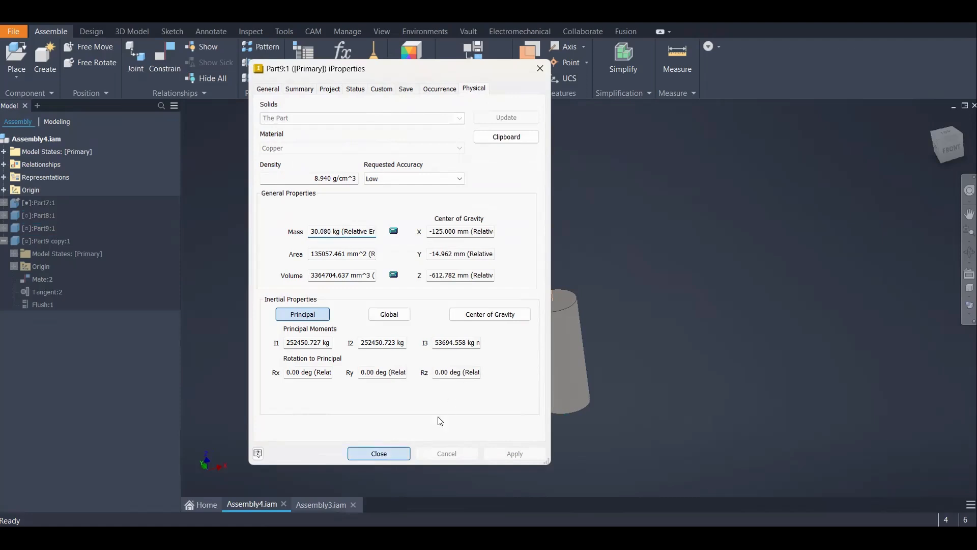
Check the mass of the stainless steel cylinder Part9 copy:1 in its physical iProperties.
right_click(552, 328)
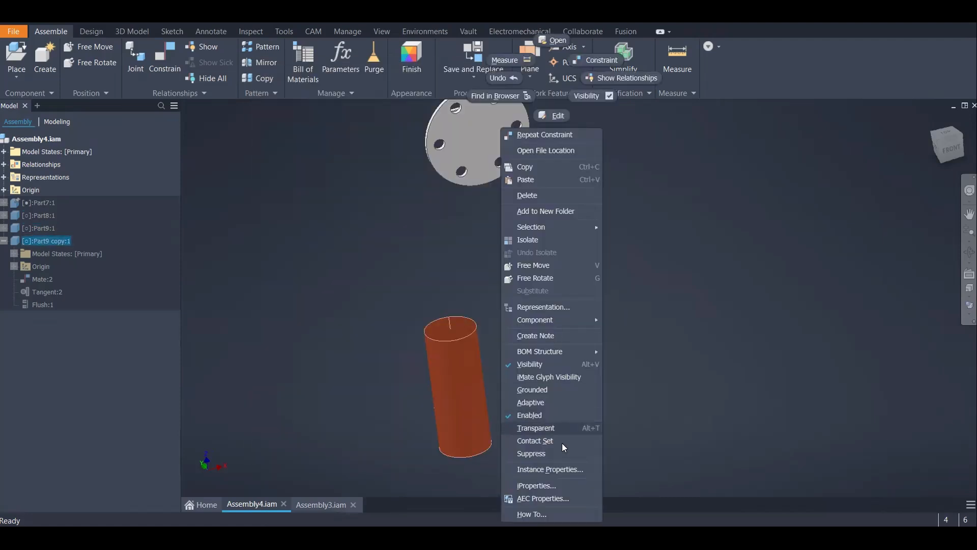
left_click(529, 486)
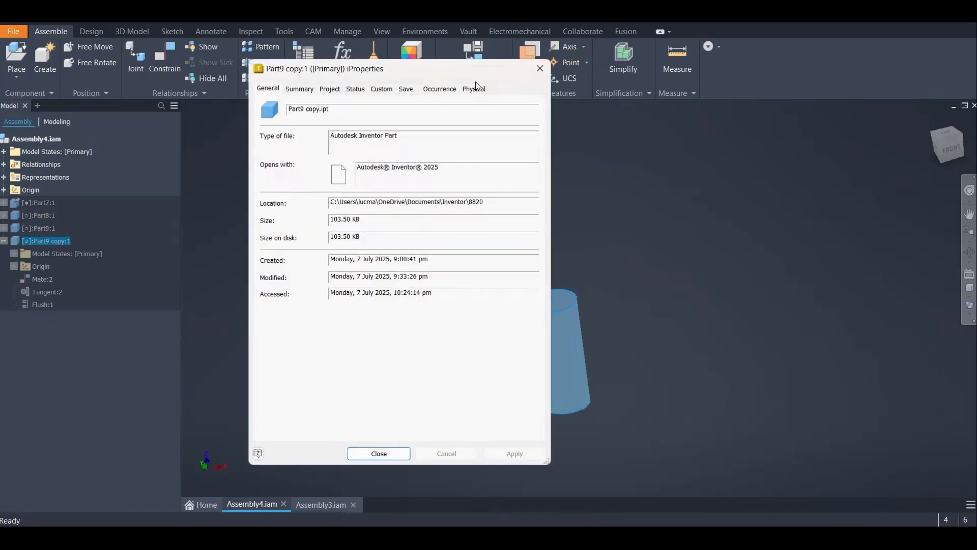
left_click(474, 88)
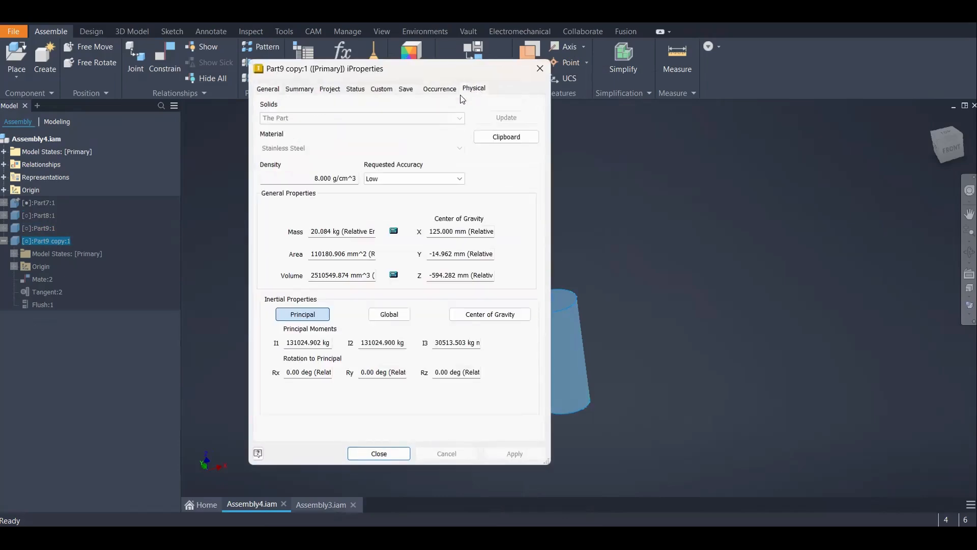
left_click_drag(310, 232, 320, 231)
left_click(320, 232)
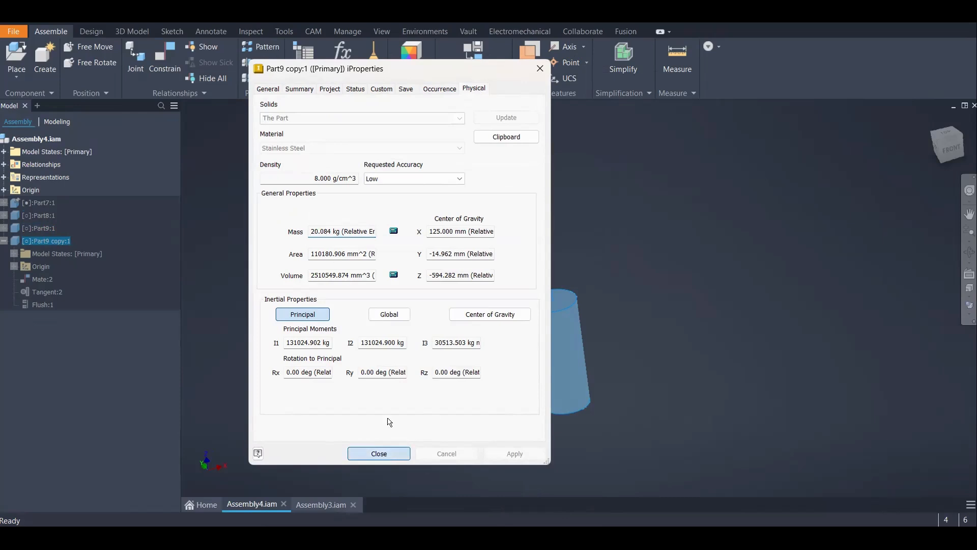
left_click(379, 453)
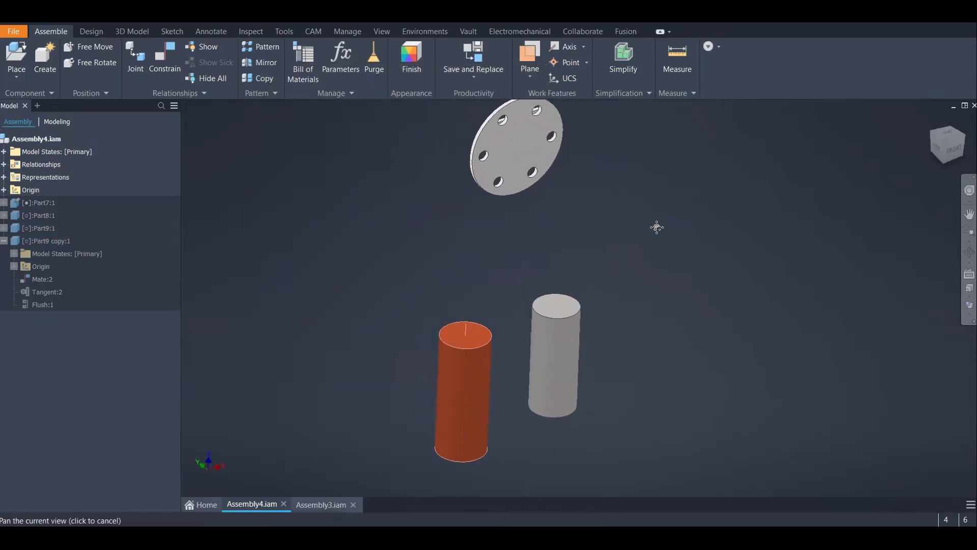
Examine the tangent constraints of the pulley disc Part8:1 and, in front view, the Flush:1 constraint between the cylinder tops.
left_click(35, 216)
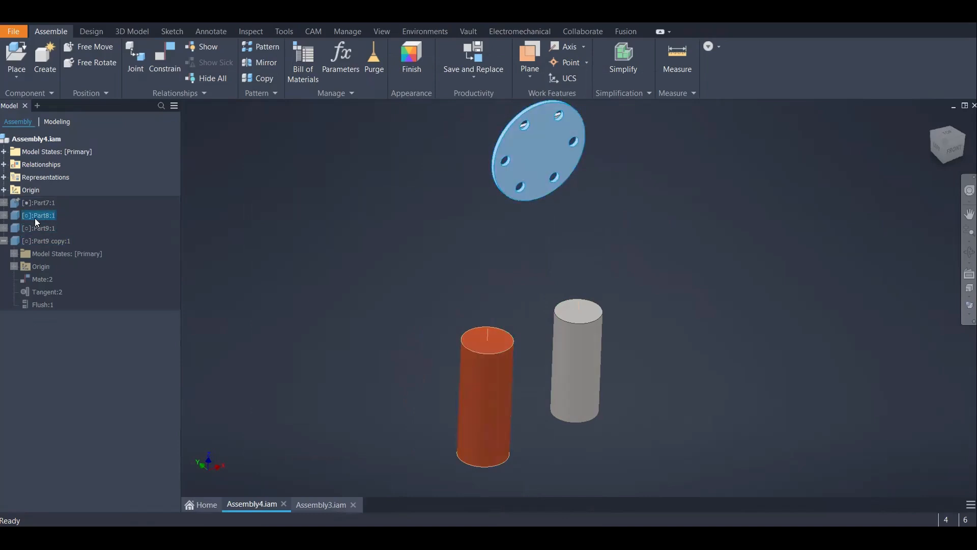
left_click(4, 216)
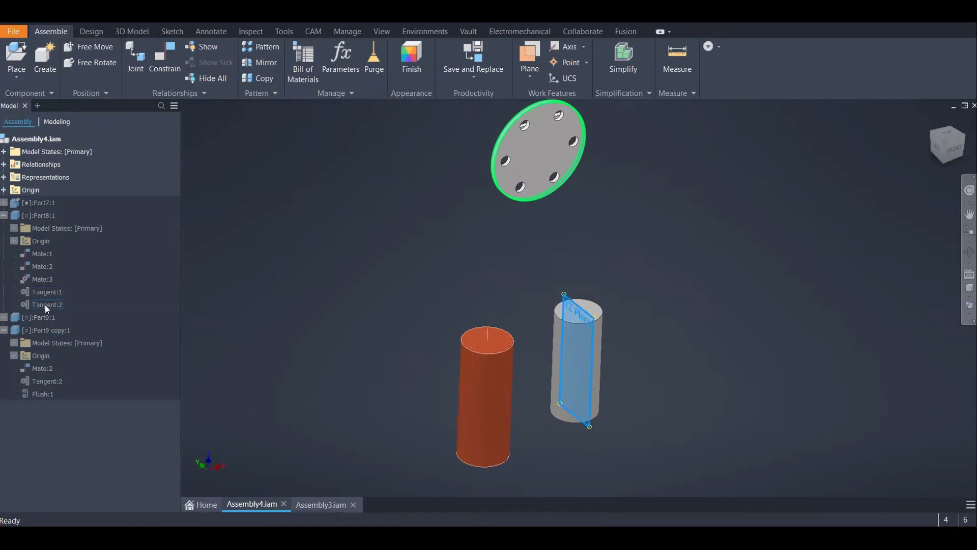
left_click(944, 157)
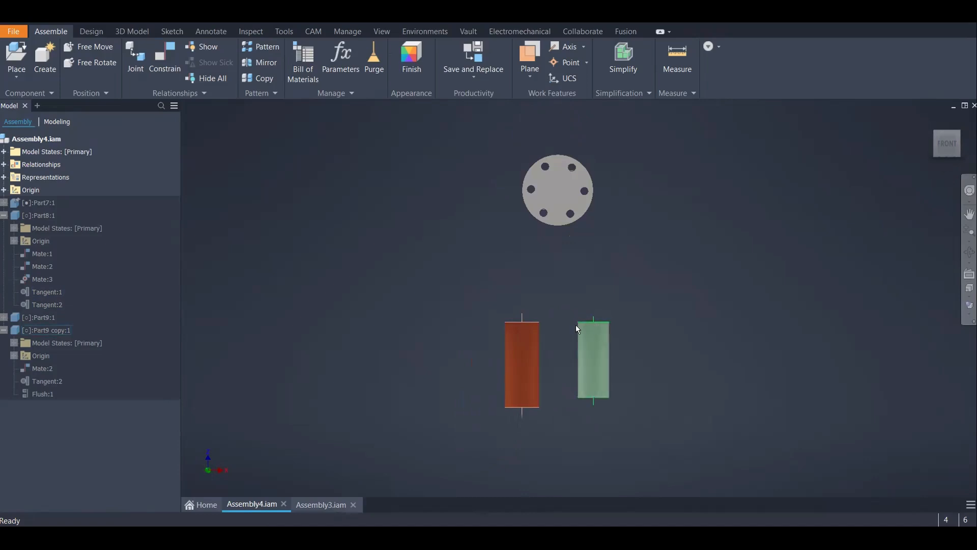
scroll(576, 326, "down", 3)
scroll(565, 326, "up", 3)
middle_click_drag(548, 317, 494, 312)
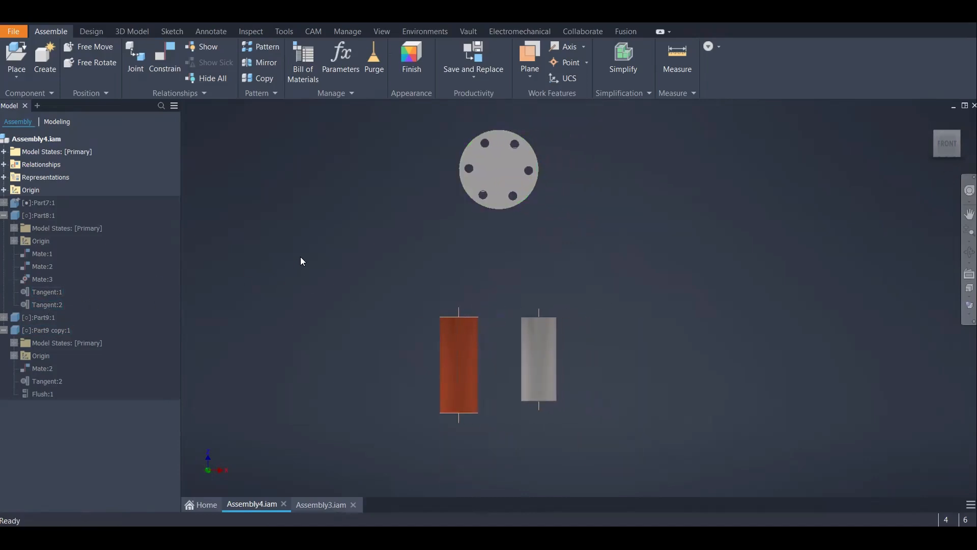
left_click(45, 393)
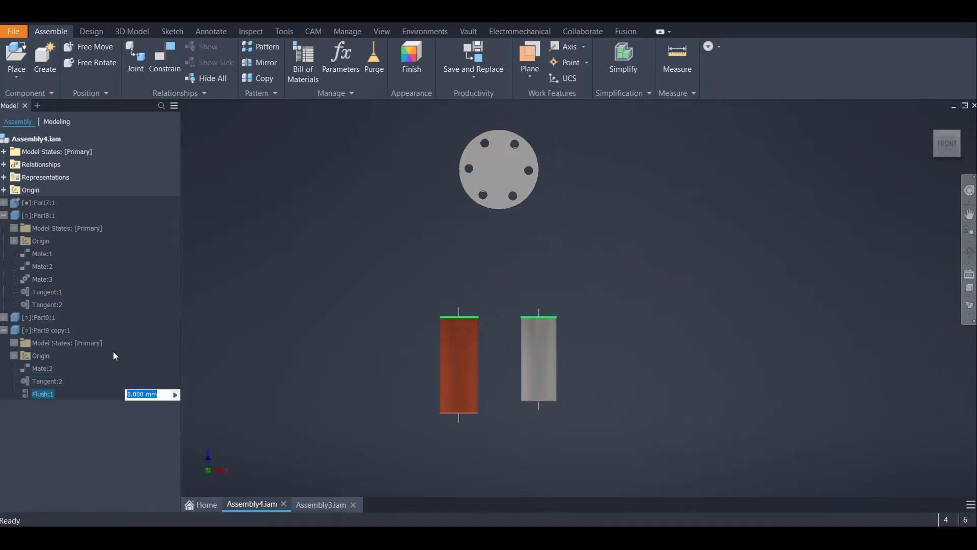
left_click(305, 288)
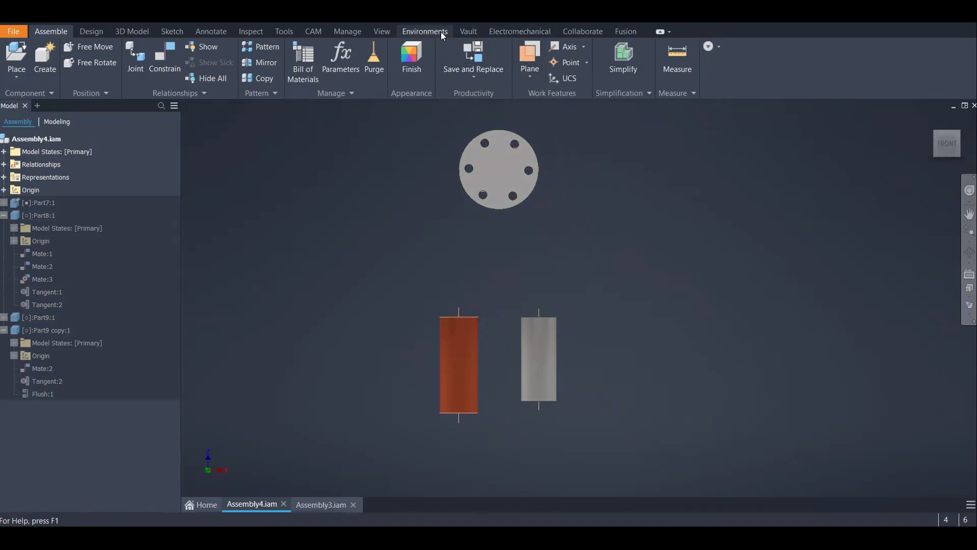
Enter the Dynamic Simulation environment and run the pulley simulation, stopping it at about 0.3 s.
left_click(428, 31)
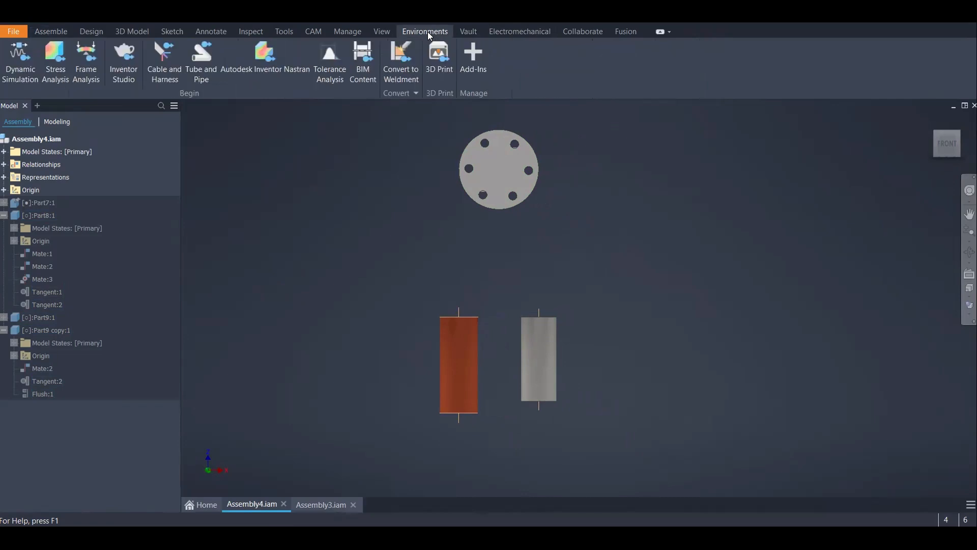
left_click(19, 76)
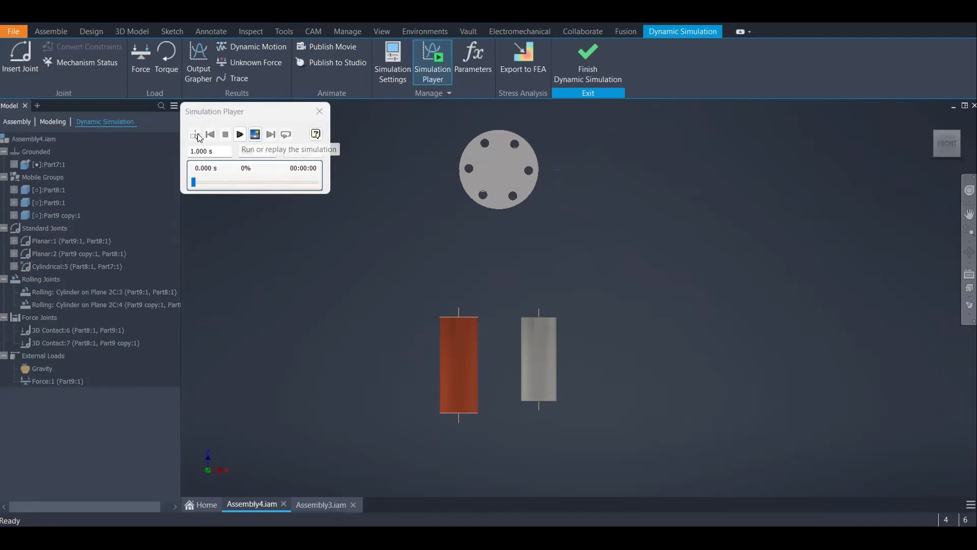
left_click(239, 134)
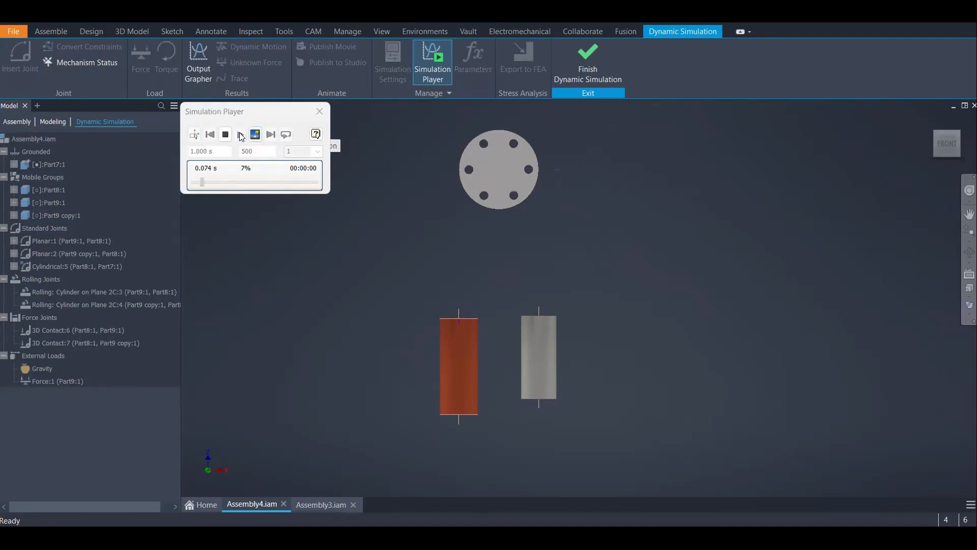
left_click(225, 134)
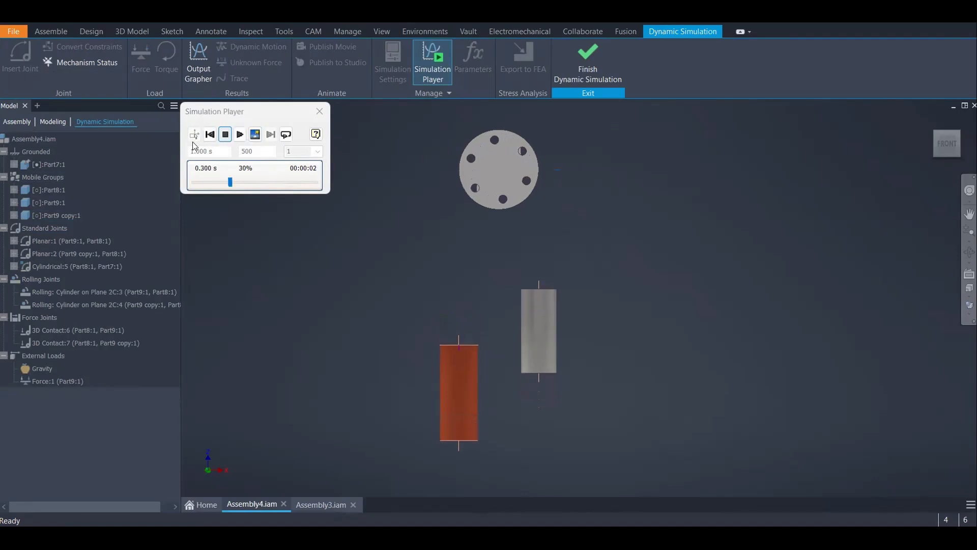
Return the simulation to construction mode, finish Dynamic Simulation, and collapse Part8:1 and Part9 copy:1 in the assembly tree.
left_click(194, 135)
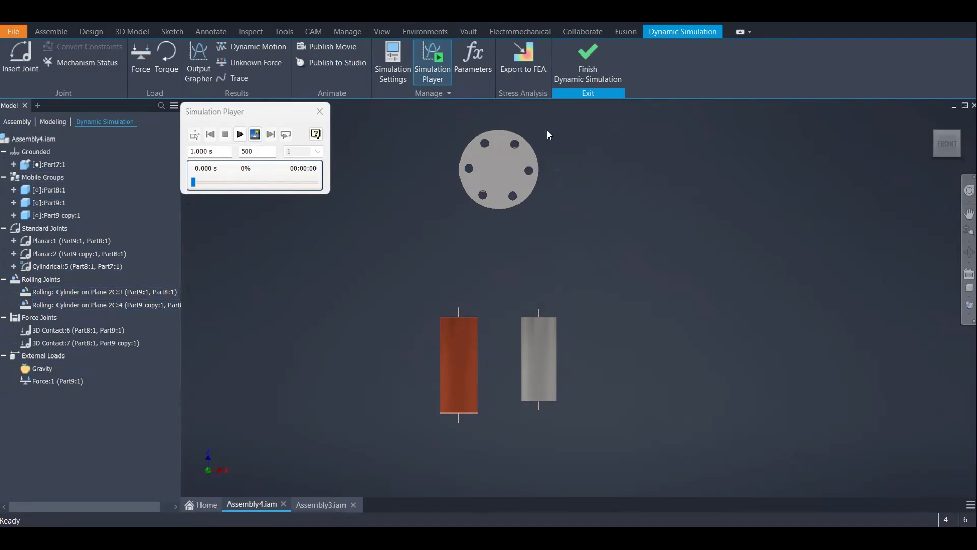
left_click(589, 56)
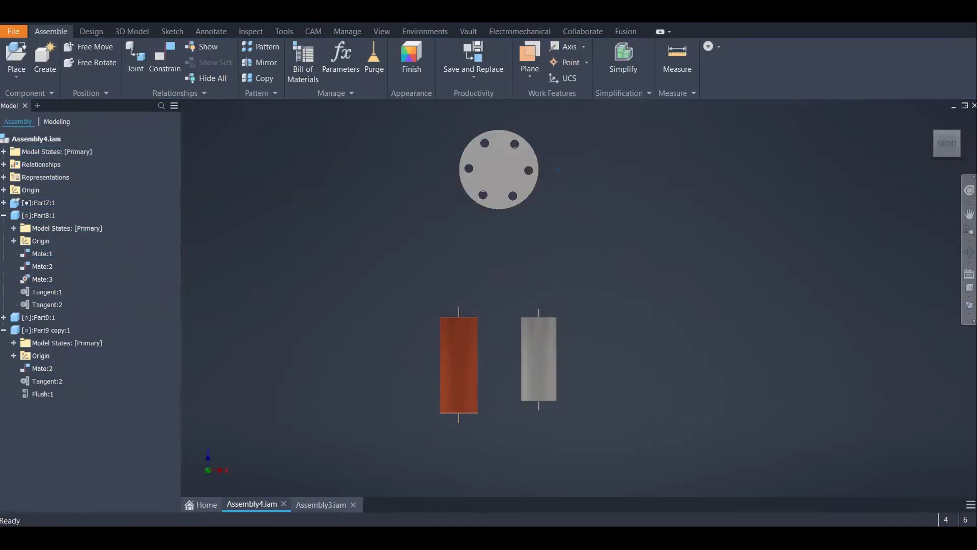
left_click(4, 216)
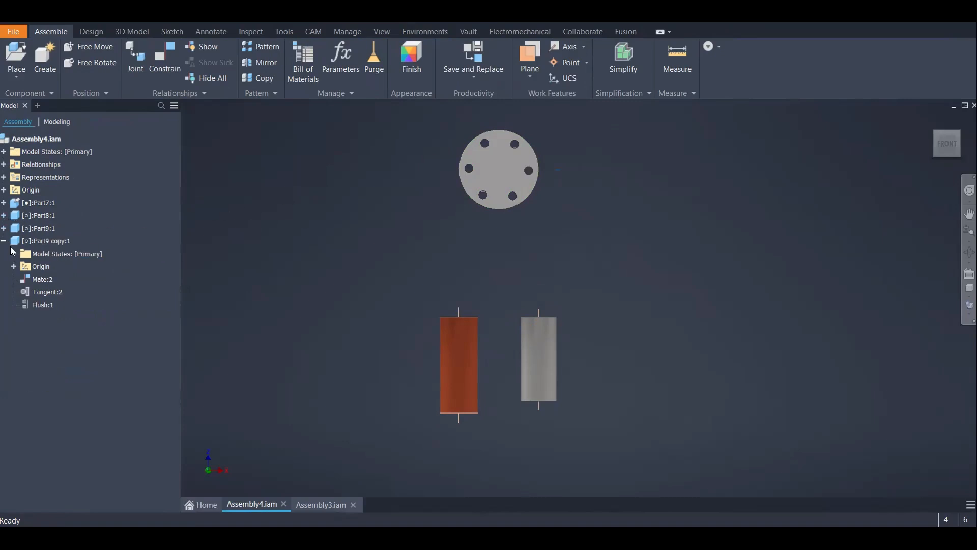
left_click(3, 241)
Re-enter the Dynamic Simulation environment, then close the Simulation Player and reopen it.
left_click(436, 34)
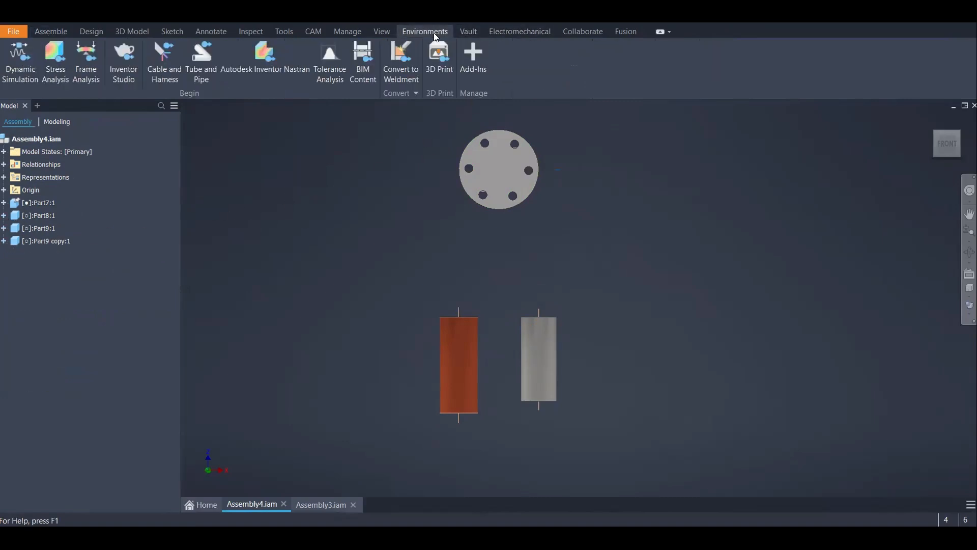
left_click(21, 61)
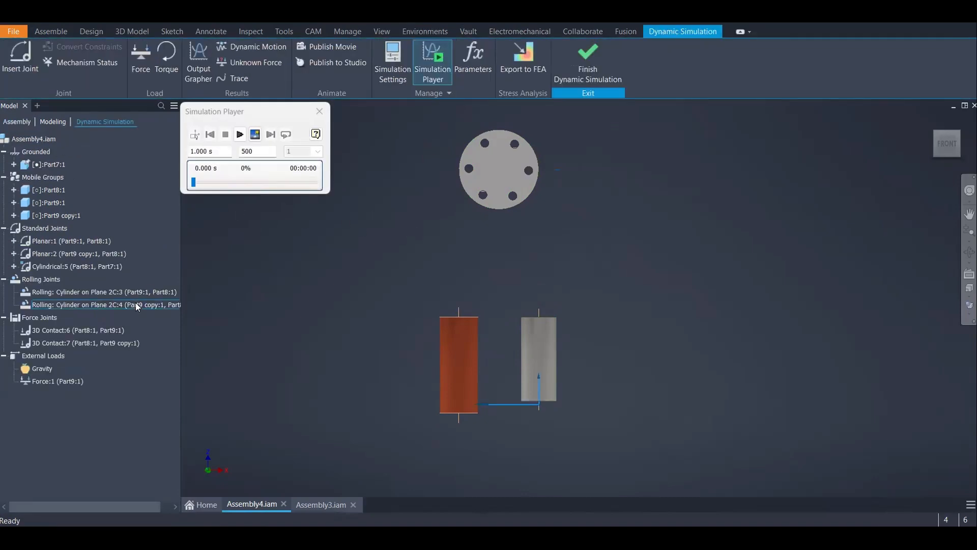
left_click(239, 137)
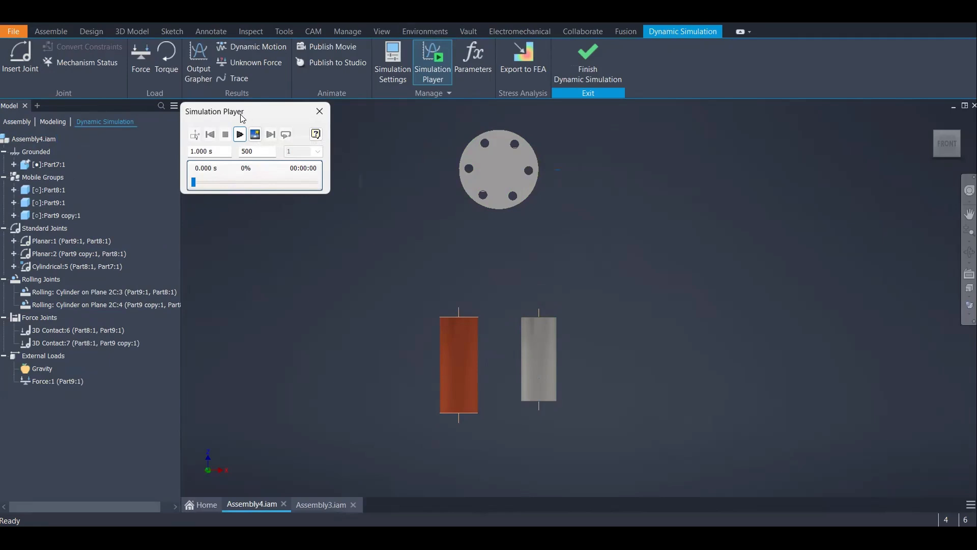
left_click_drag(242, 114, 242, 114)
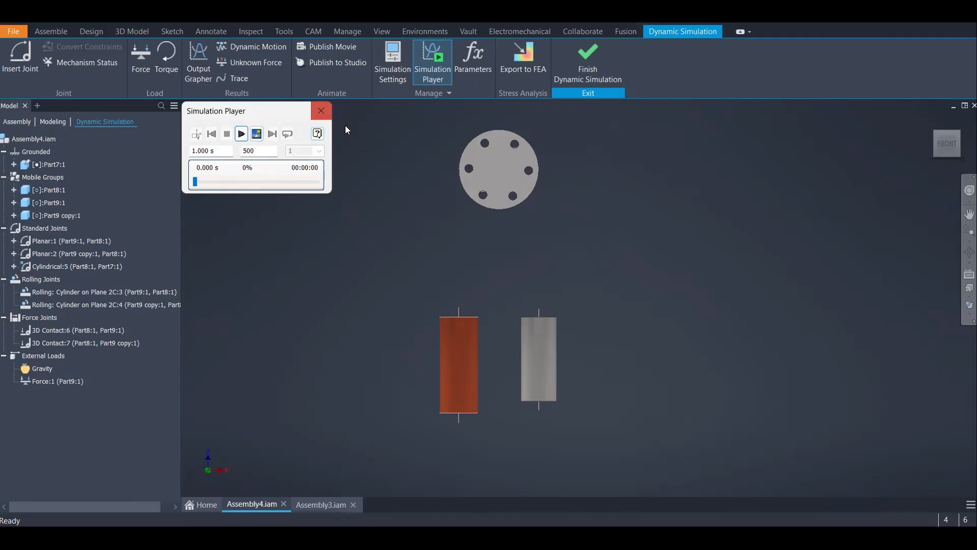
left_click(321, 110)
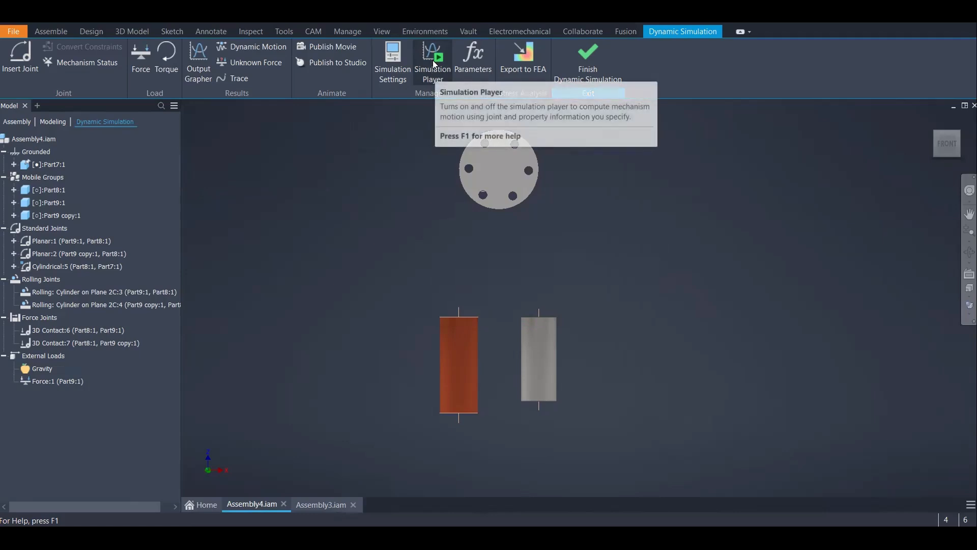
left_click(433, 62)
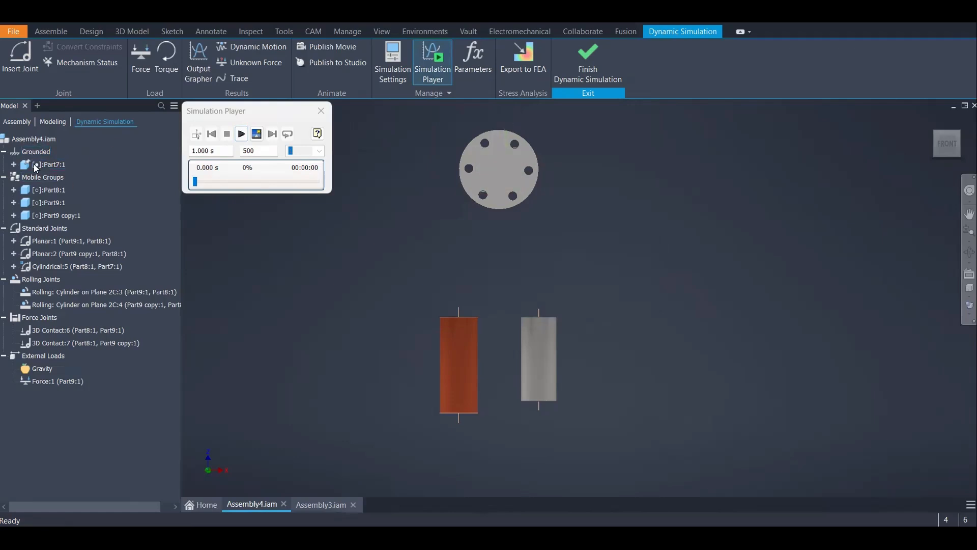
Highlight the grounded part Part7:1 and examine it up close behind the pulley disc.
left_click(3, 177)
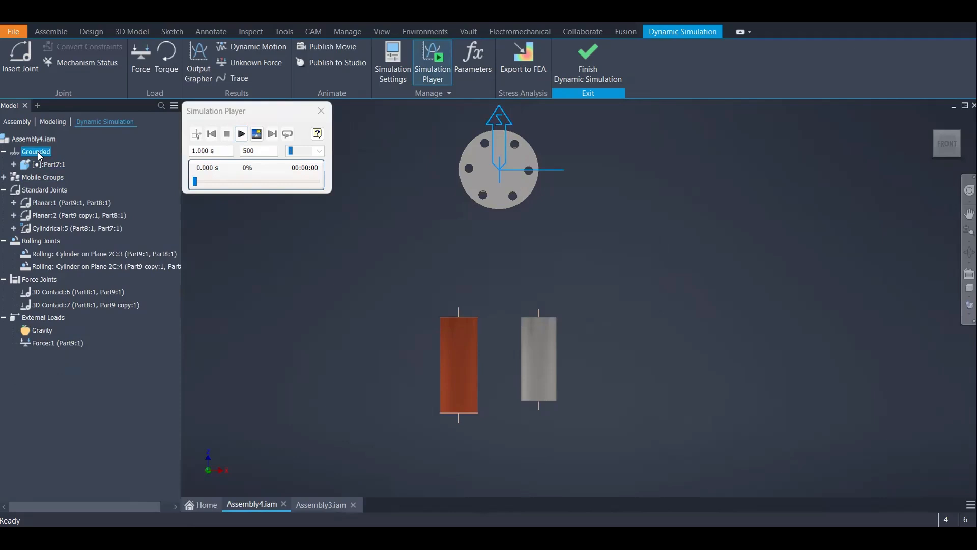
left_click(45, 165)
scroll(507, 228, "up", 3)
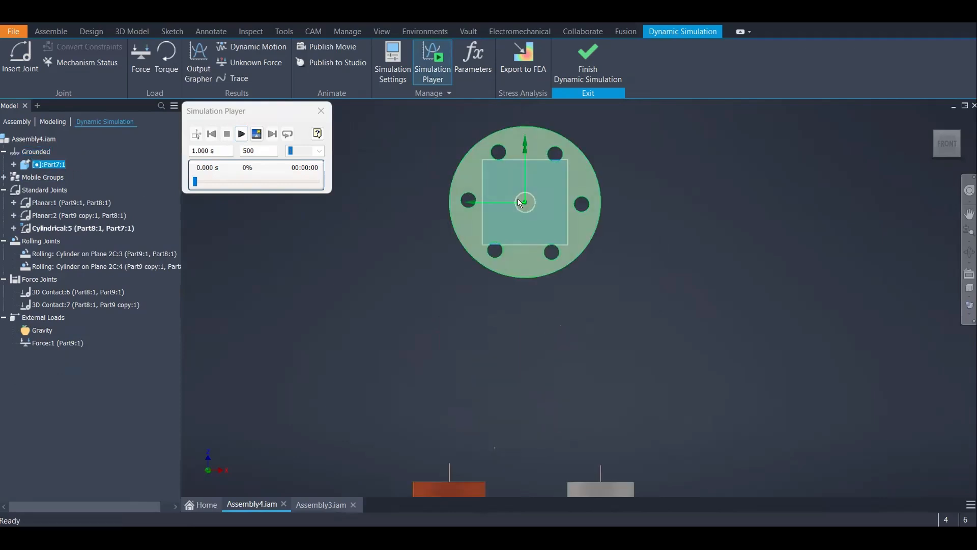
left_click(354, 265)
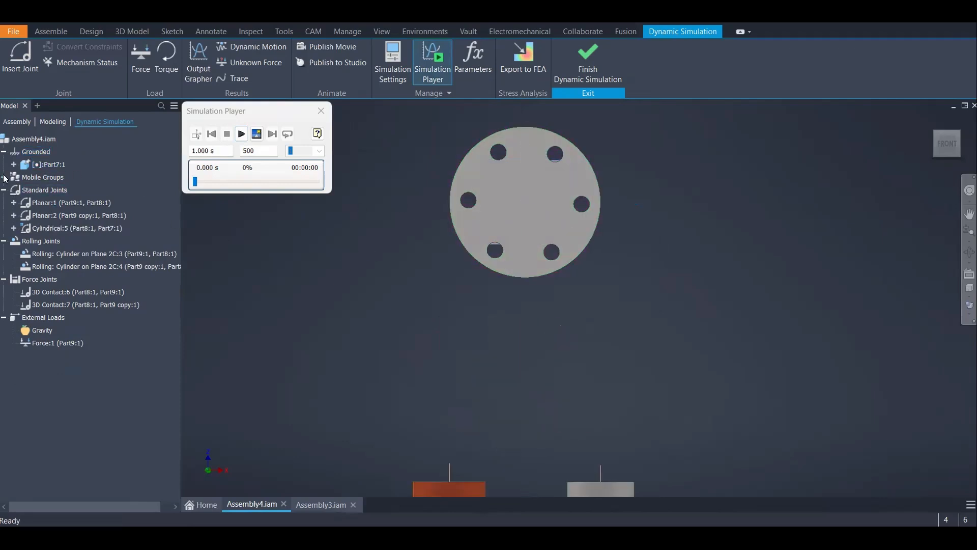
Highlight each mobile group part in turn: the disc Part8:1, the copper cylinder Part9:1 and the steel cylinder Part9 copy:1.
left_click(5, 176)
left_click(48, 190)
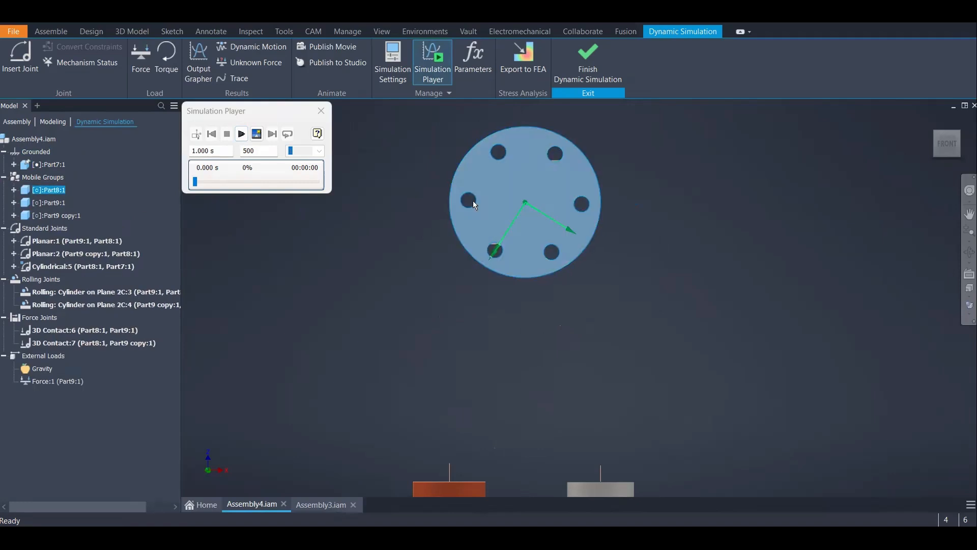
scroll(418, 244, "down", 3)
left_click(264, 271)
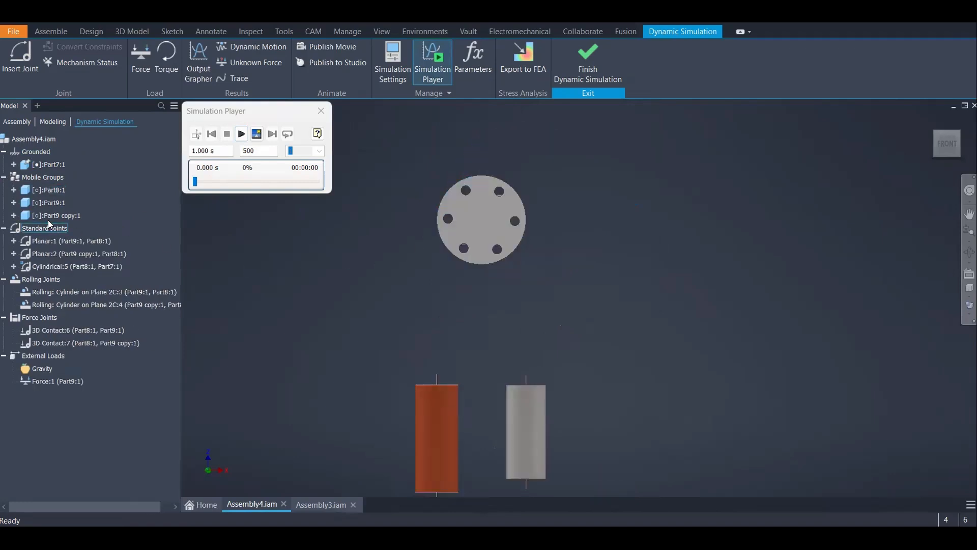
left_click(49, 203)
middle_click_drag(390, 221, 397, 133)
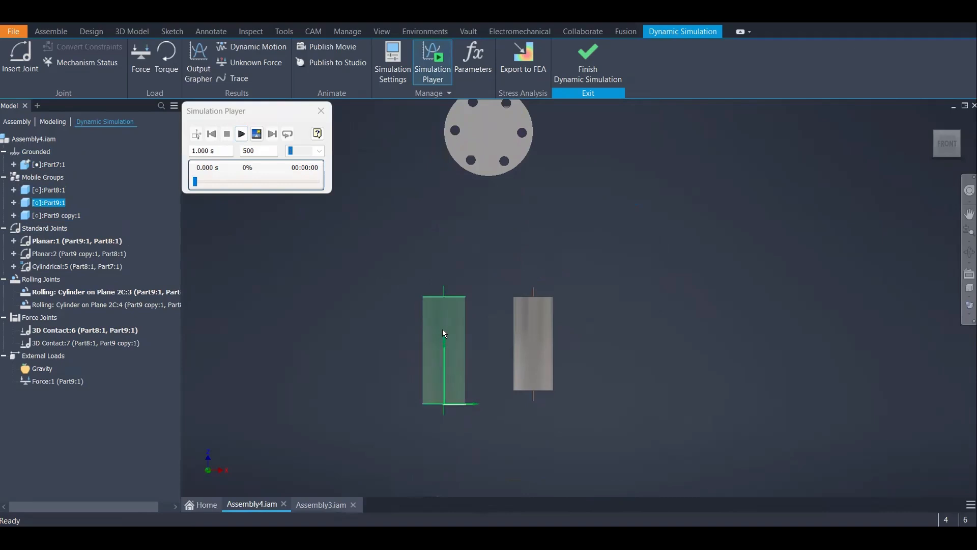
left_click(58, 216)
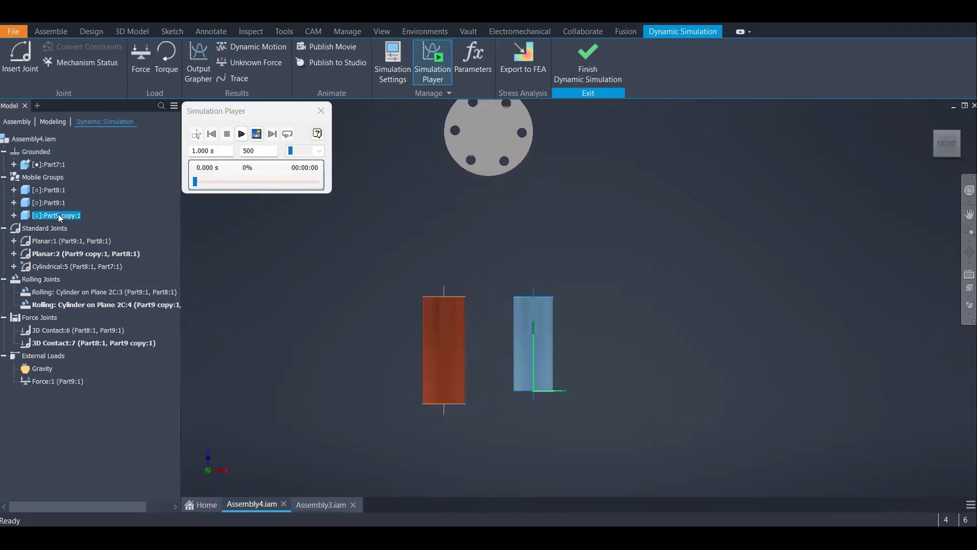
left_click(275, 269)
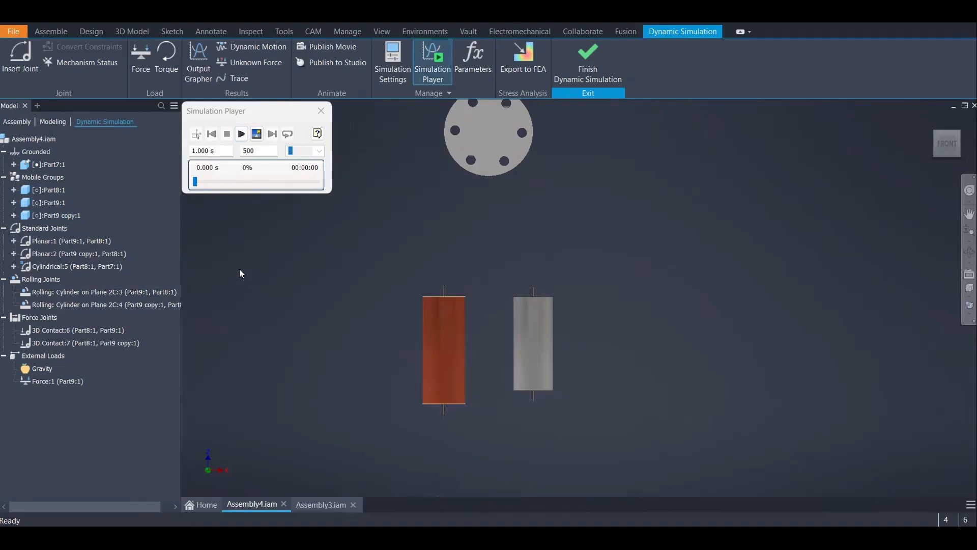
Examine the constraints listed under Part9:1, Part9 copy:1 and Part8:1 in the mobile groups, then collapse the three parts.
left_click(14, 203)
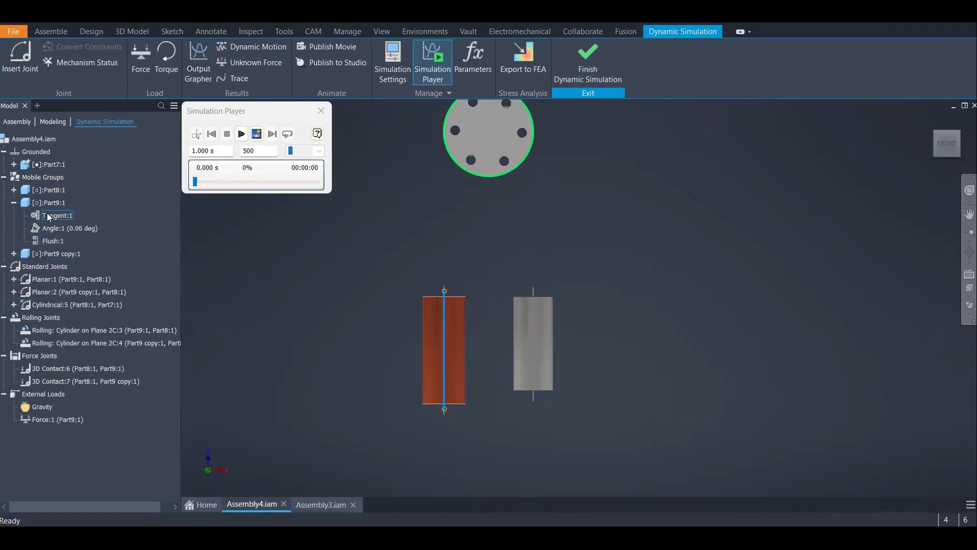
left_click(14, 253)
left_click(14, 190)
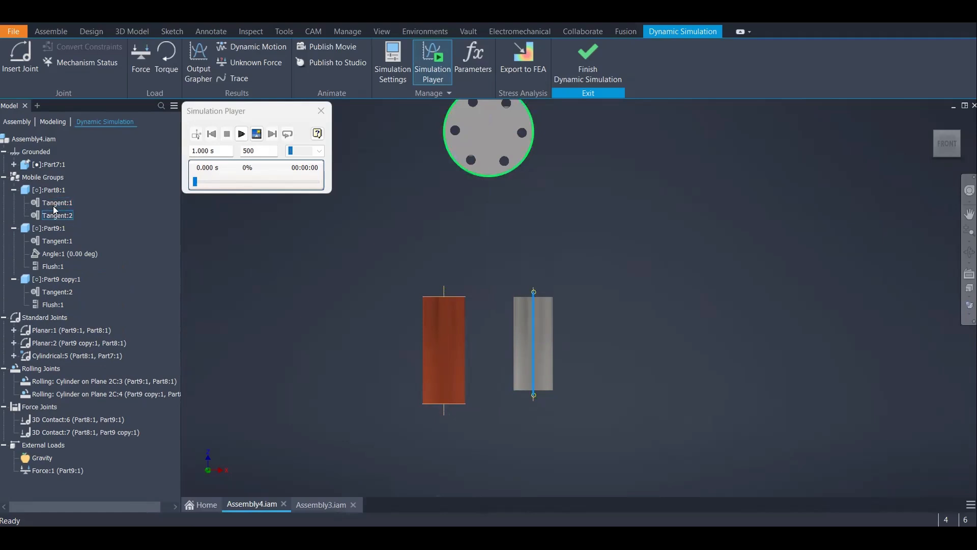
left_click(14, 190)
left_click(13, 202)
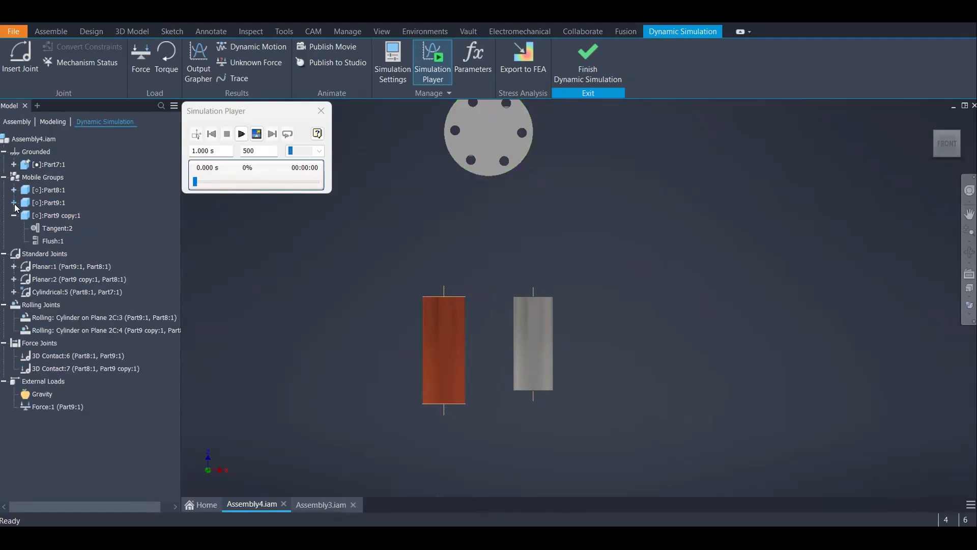
left_click(13, 215)
Examine the mates behind the standard joints Planar:1, Planar:2 and Cylindrical:5, viewing the disc and its grounded support from behind.
left_click(52, 230)
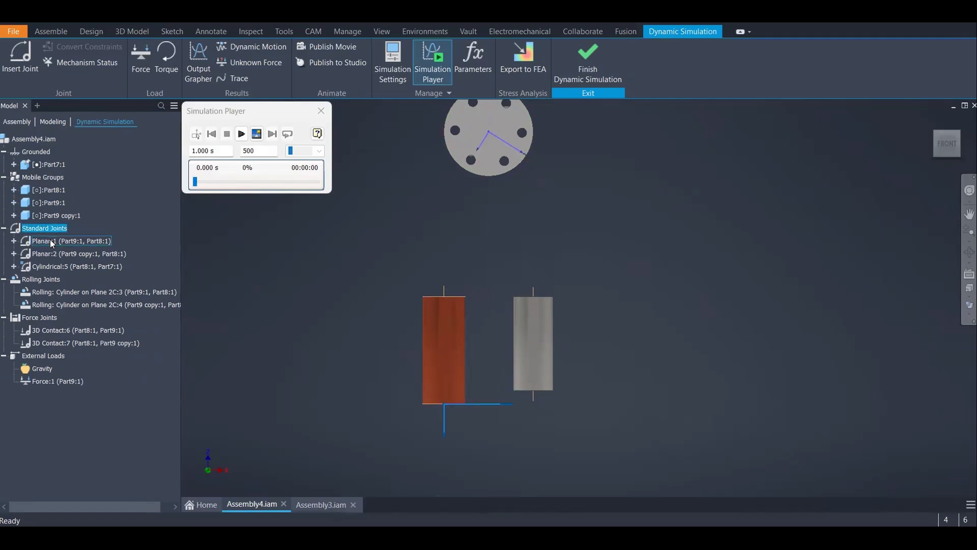
left_click(13, 241)
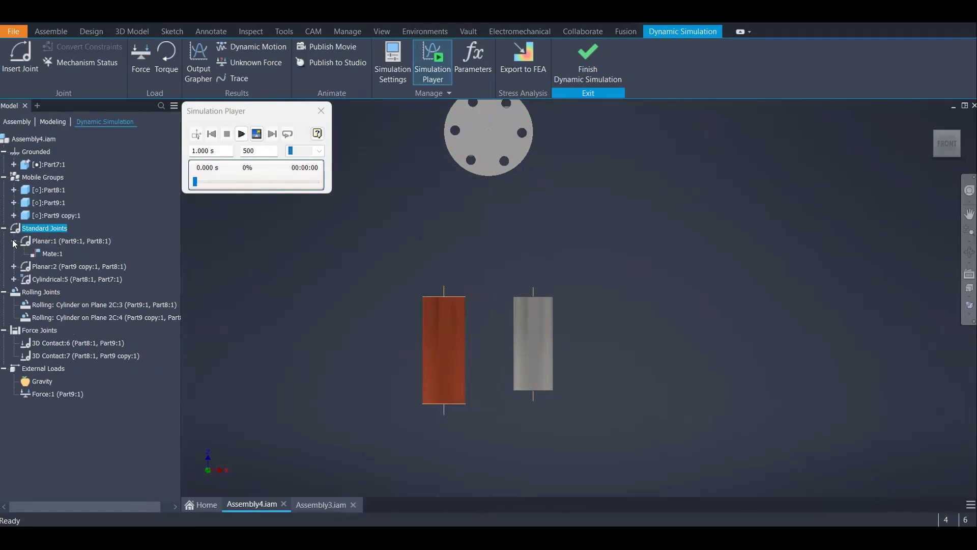
left_click(13, 266)
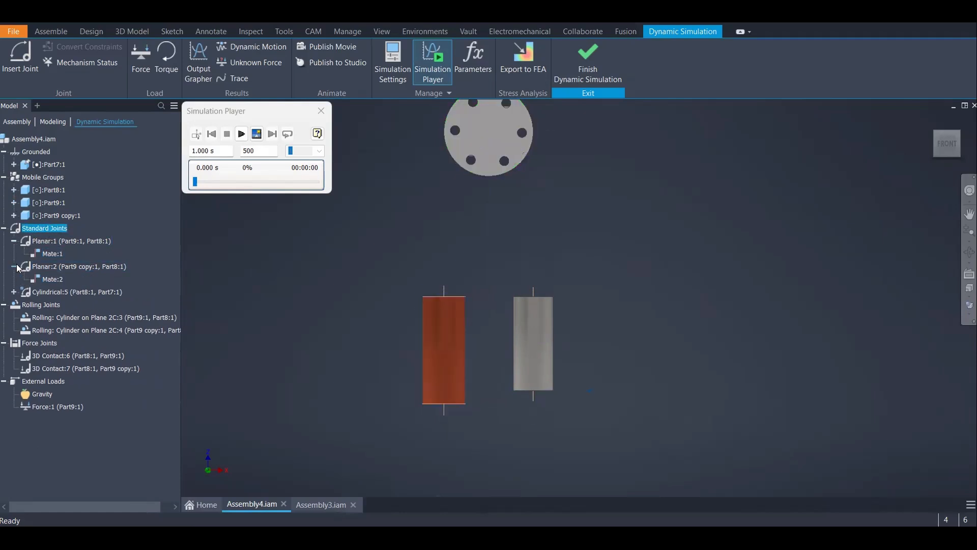
left_click(14, 292)
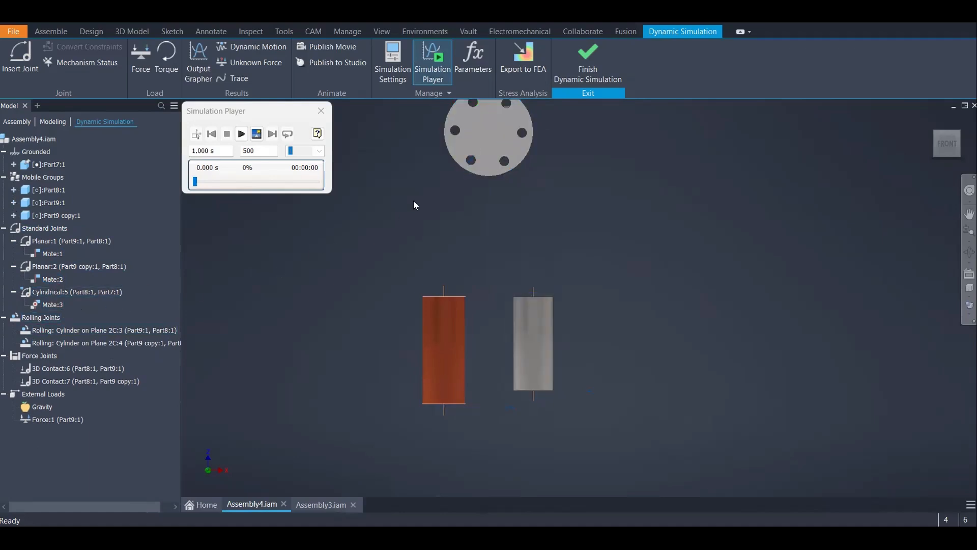
mouse_move(432, 229)
middle_mouse_down("shift")
mouse_move(447, 244)
mouse_move(576, 268)
mouse_move(477, 224)
middle_mouse_up("shift")
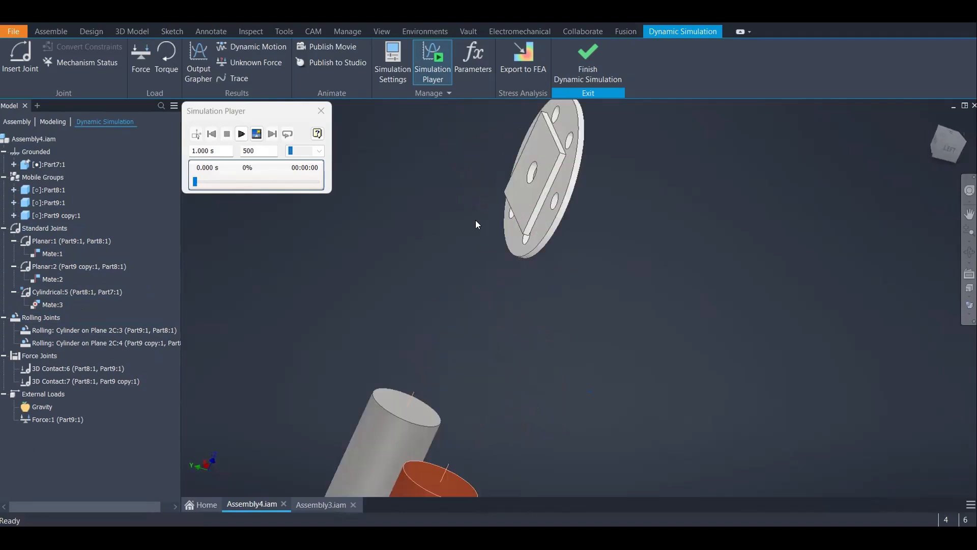
scroll(422, 251, "down", 3)
middle_click_drag(462, 290, 276, 314, "shift")
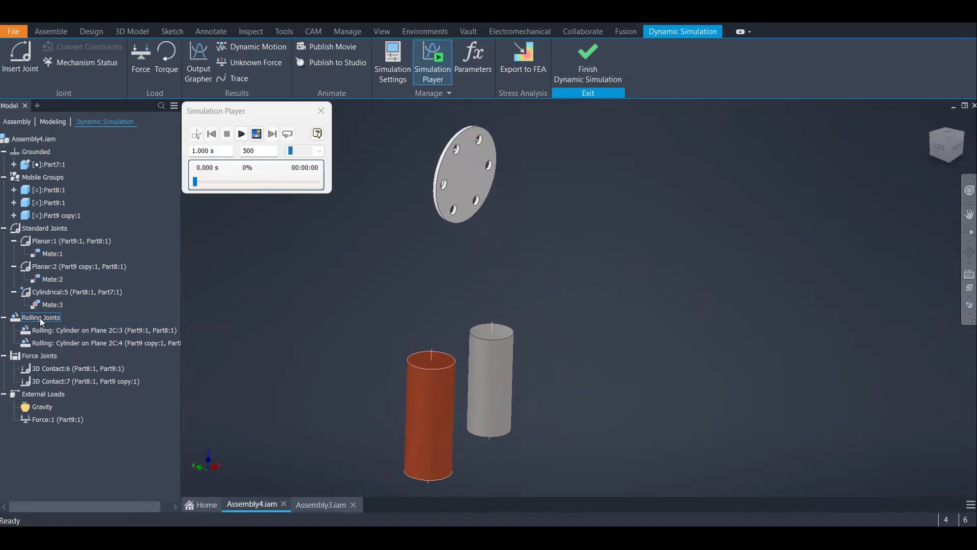
Highlight the rolling joint Cylinder on Plane 2C:3 between Part9:1 and Part8:1, then clear the selection.
left_click(59, 330)
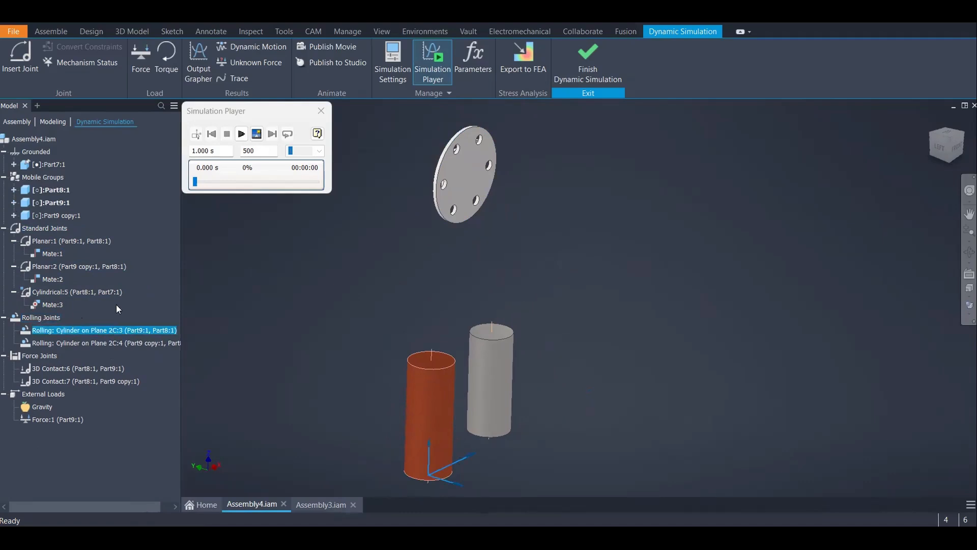
key("Escape")
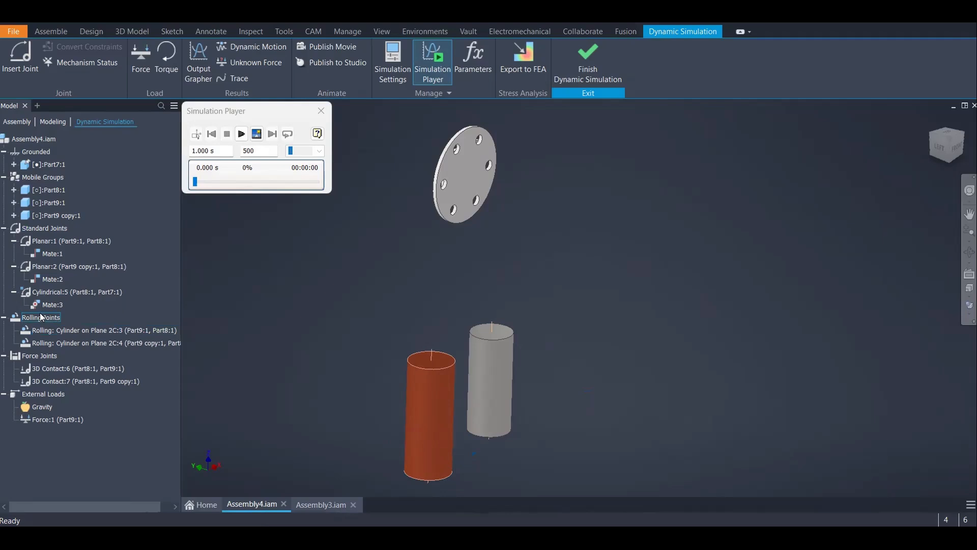
left_click(59, 331)
left_click(246, 286)
Examine the axis lines protruding from the tops of the copper and steel cylinders and their position below the pulley disc.
middle_click_drag(299, 280, 357, 271)
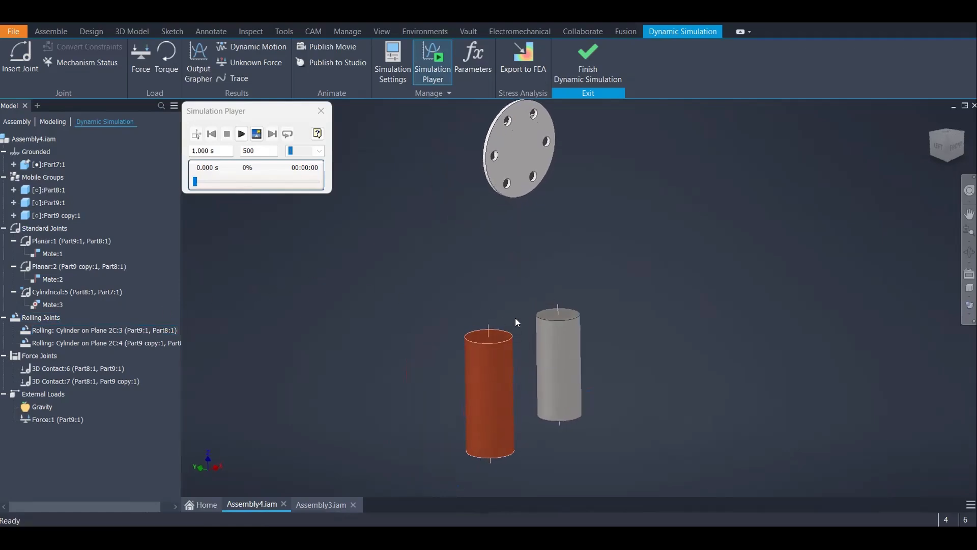
scroll(484, 342, "up", 3)
scroll(484, 342, "up", 4)
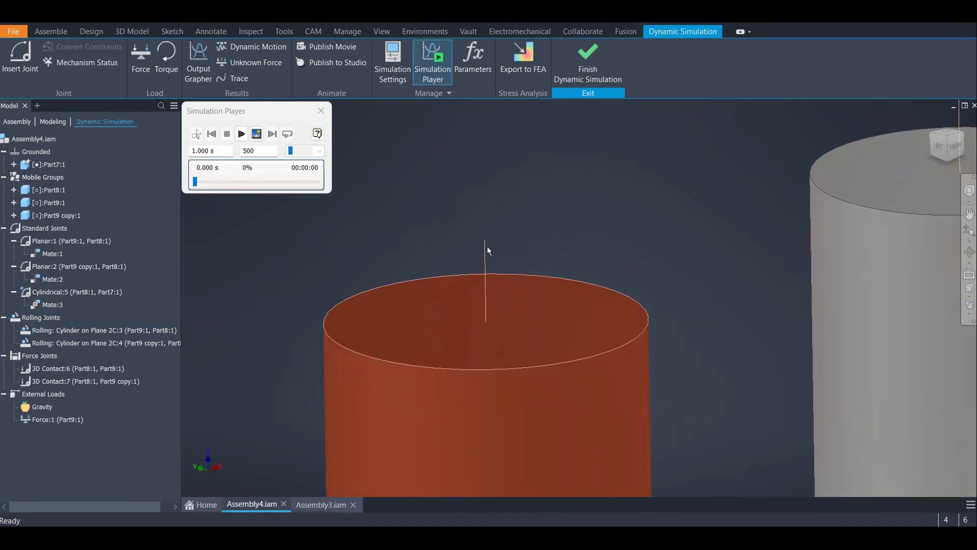
scroll(542, 226, "down", 5)
scroll(670, 194, "up", 6)
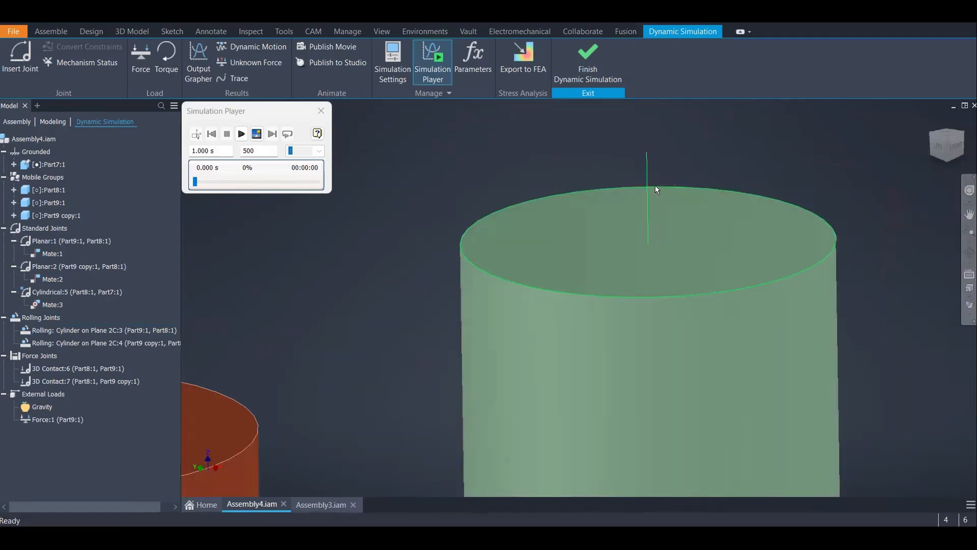
scroll(642, 194, "down", 5)
middle_click_drag(531, 234, 558, 239)
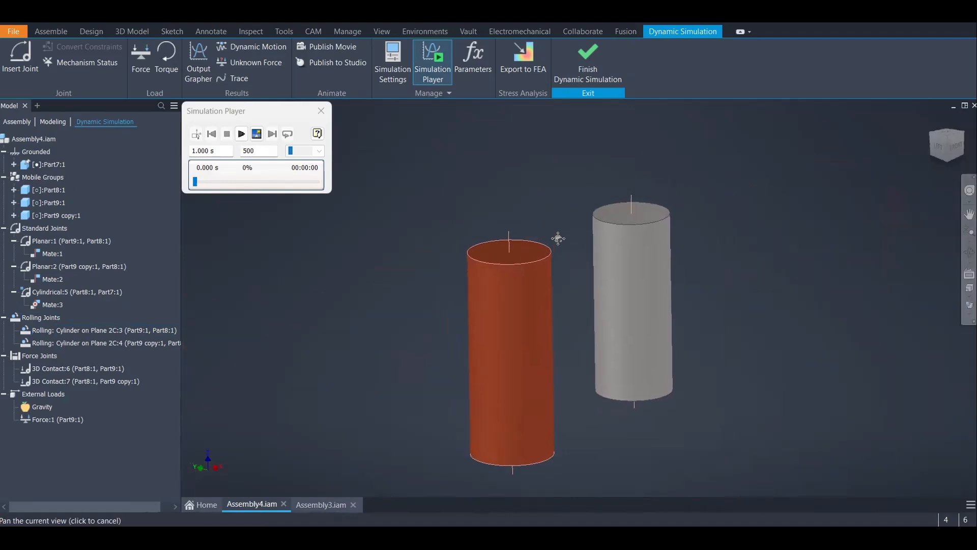
scroll(509, 229, "up", 4)
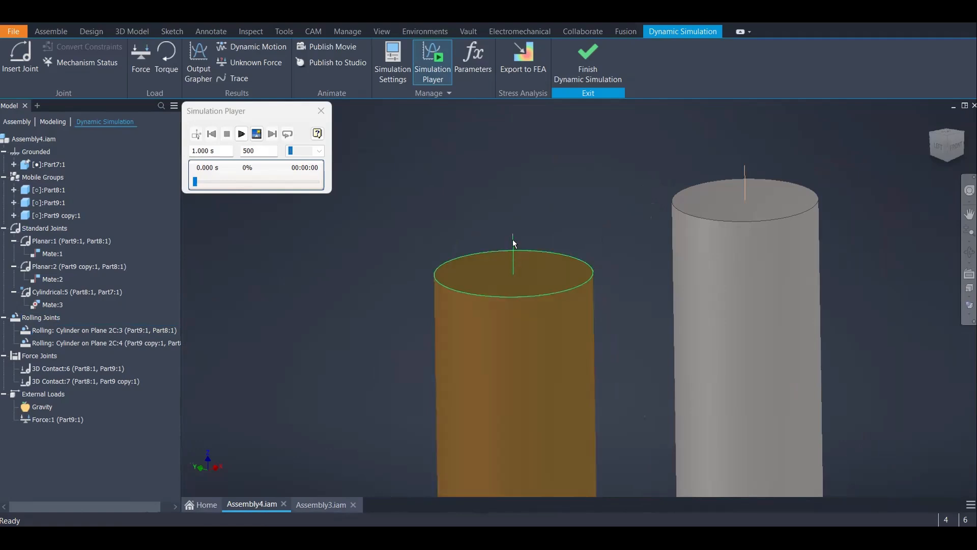
scroll(516, 252, "down", 5)
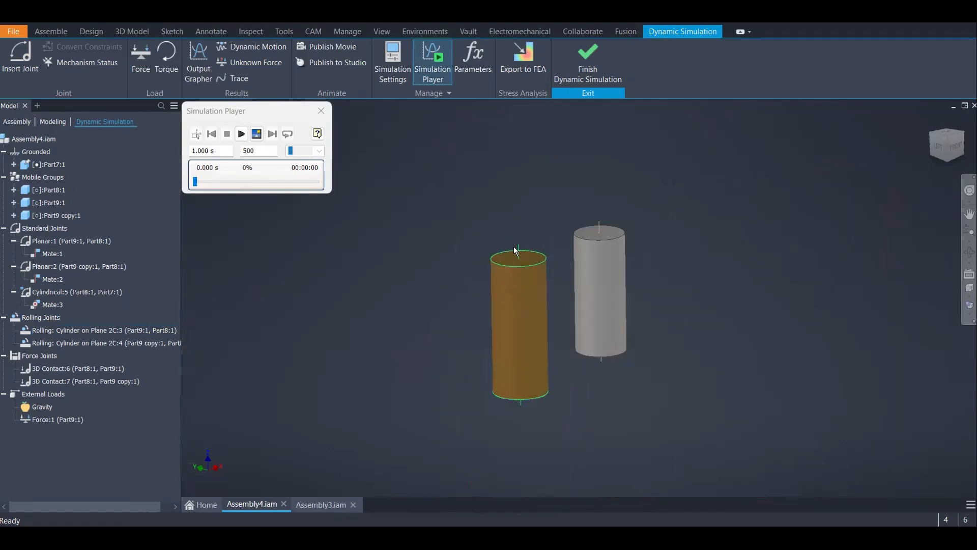
middle_click_drag(536, 212, 520, 322)
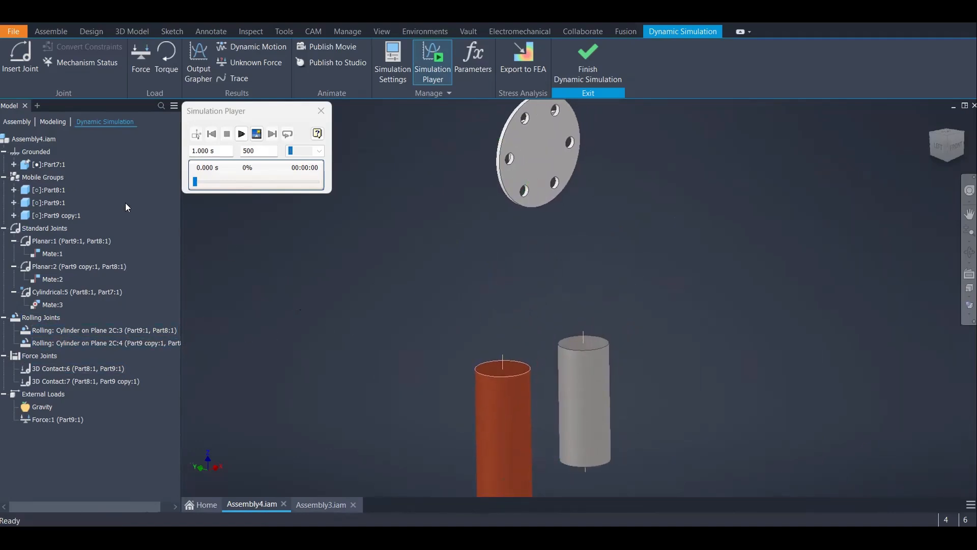
Start a new joint, look through the categories of the joints table and choose the Rolling: Cylinder on Plane type.
left_click(18, 81)
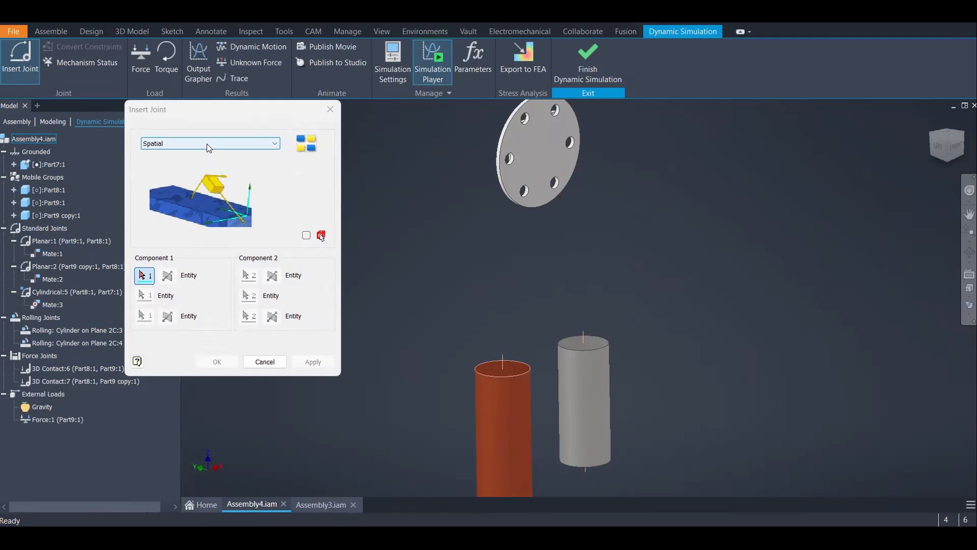
left_click(208, 147)
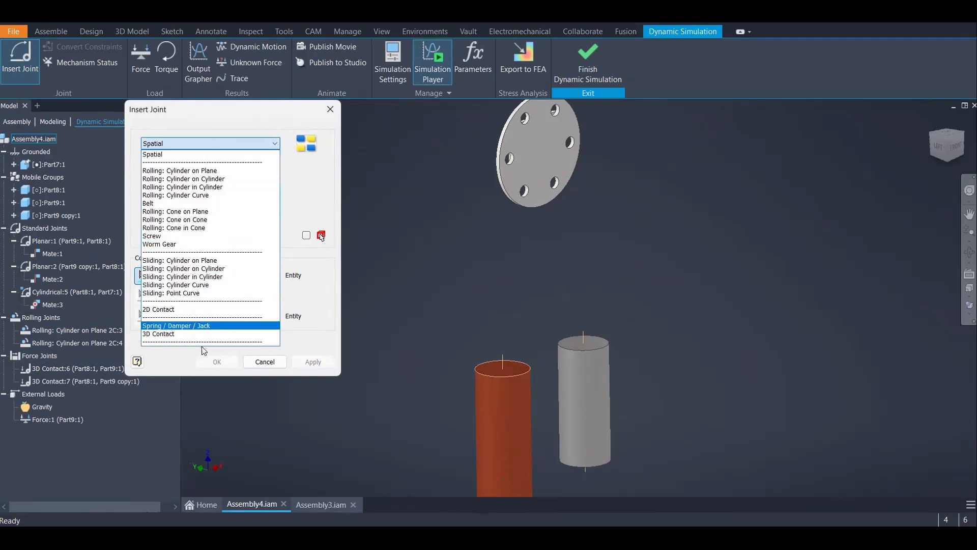
left_click(219, 141)
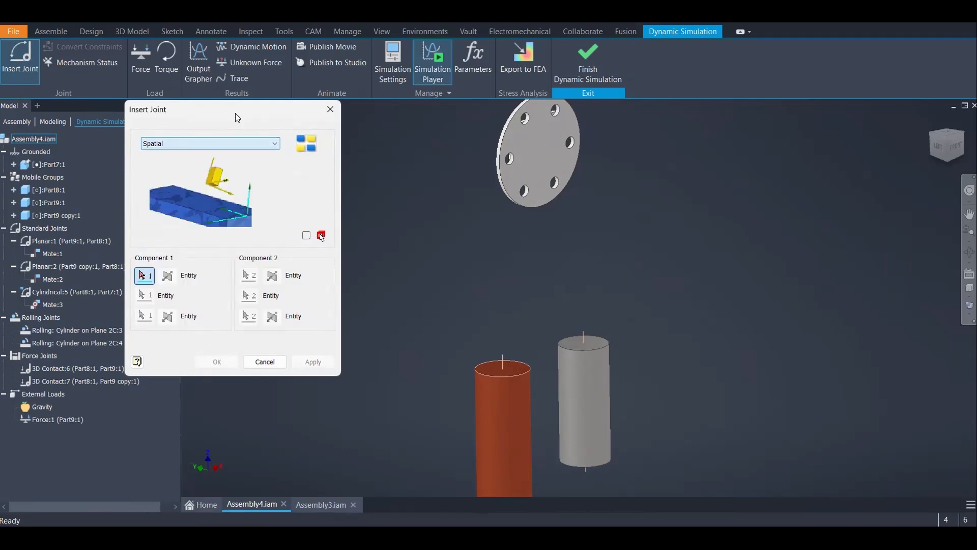
left_click(308, 144)
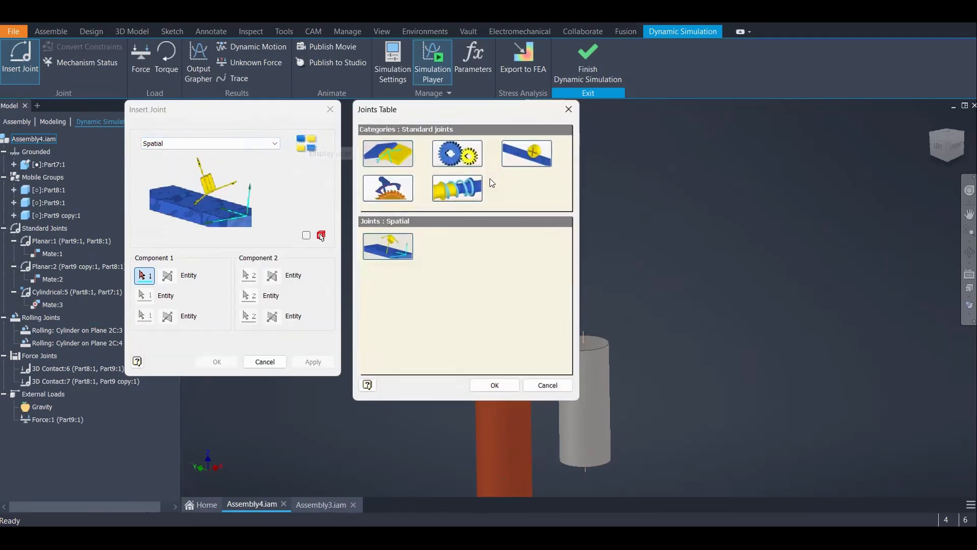
left_click(457, 153)
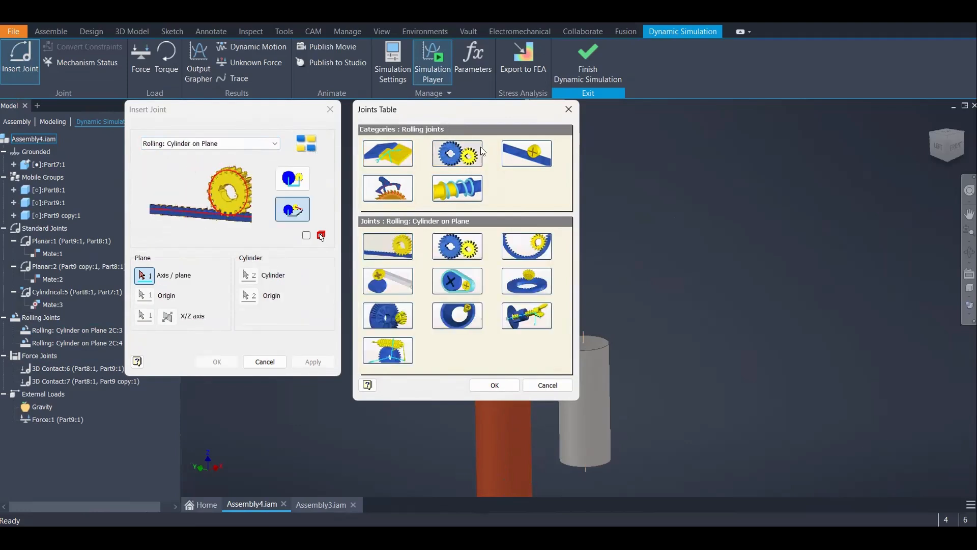
left_click(537, 153)
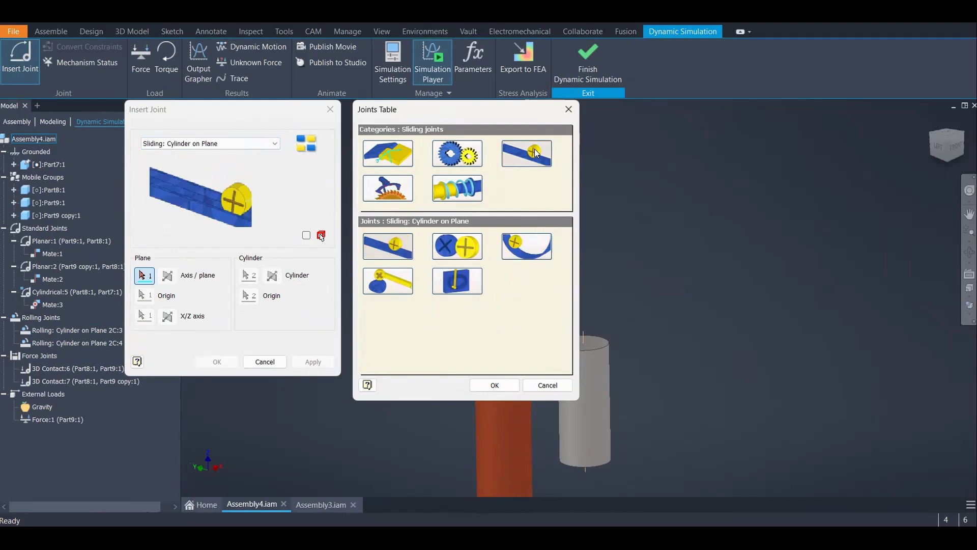
left_click(405, 189)
left_click(467, 193)
left_click(457, 153)
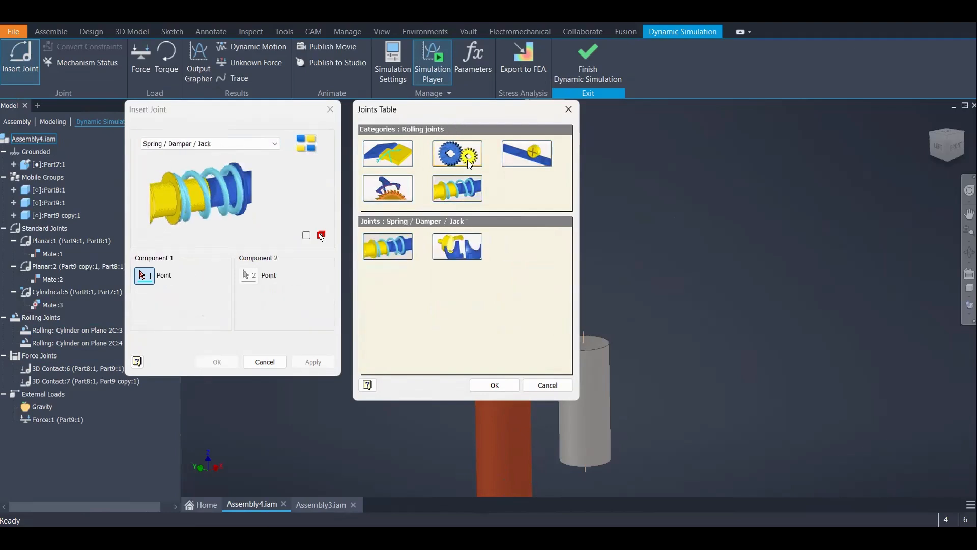
left_click(528, 157)
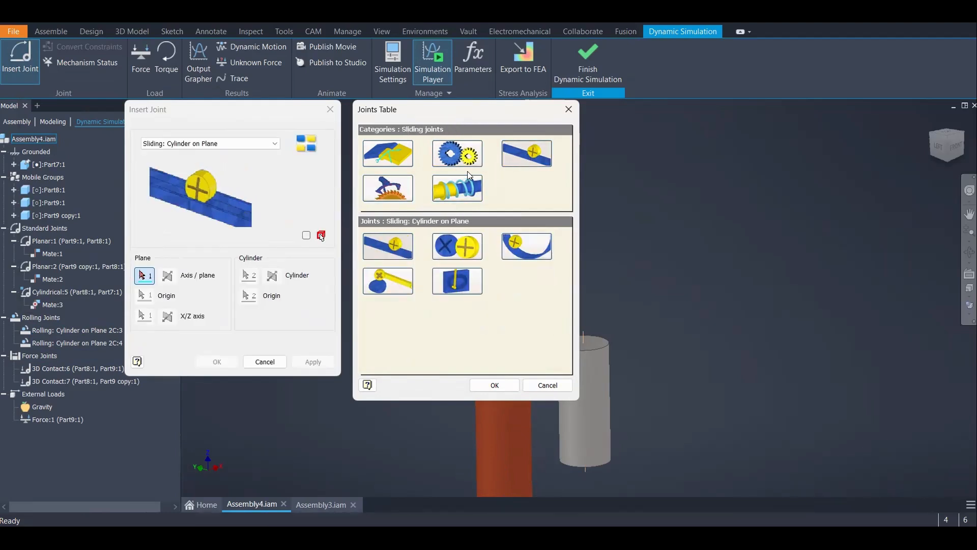
left_click(457, 153)
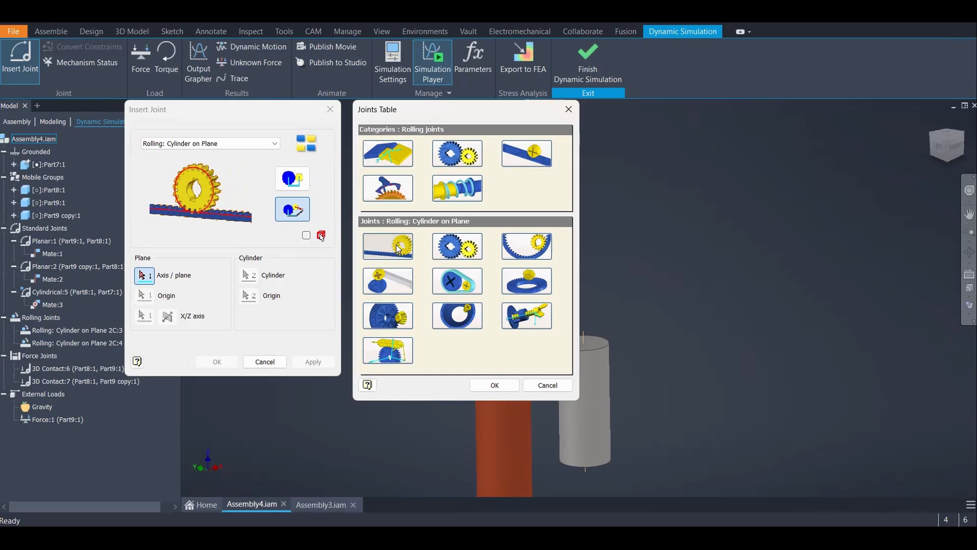
left_click(494, 385)
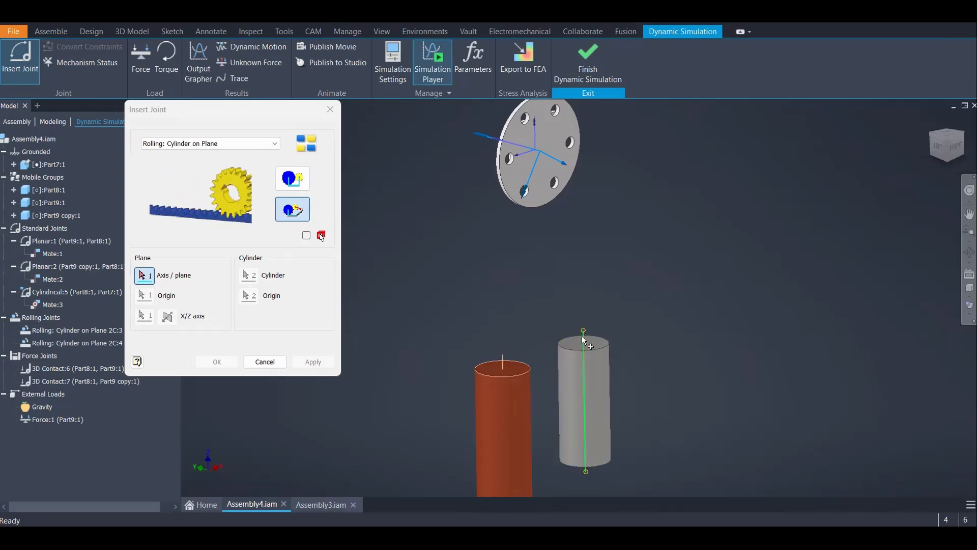
Create the rolling joint between the copper cylinder's axis and the outer circular edge of the pulley disc.
left_click(502, 354)
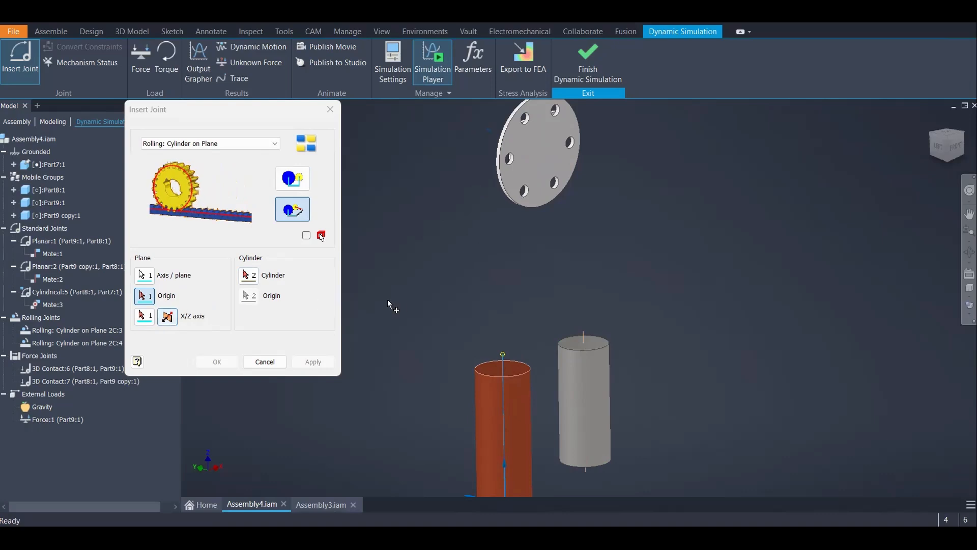
scroll(415, 282, "down", 3)
scroll(453, 358, "up", 3)
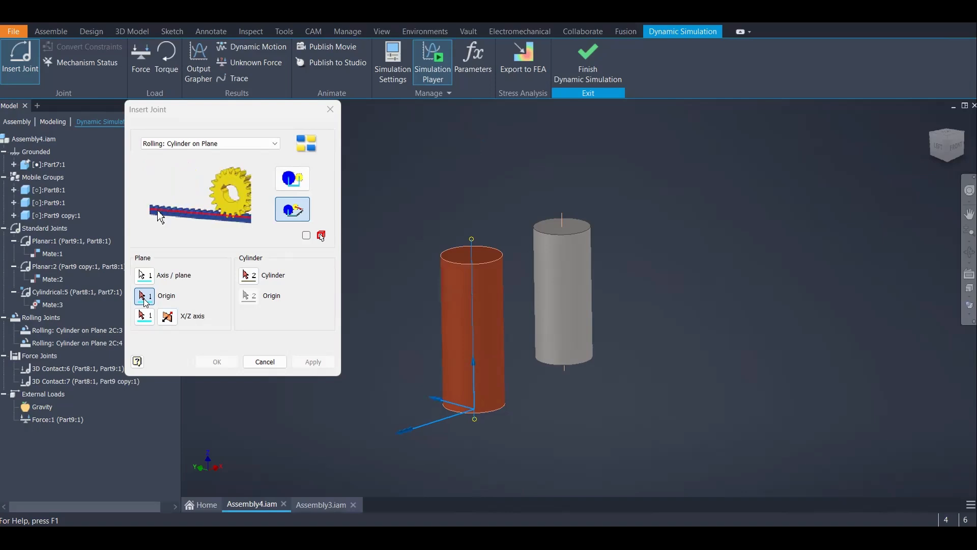
left_click(248, 278)
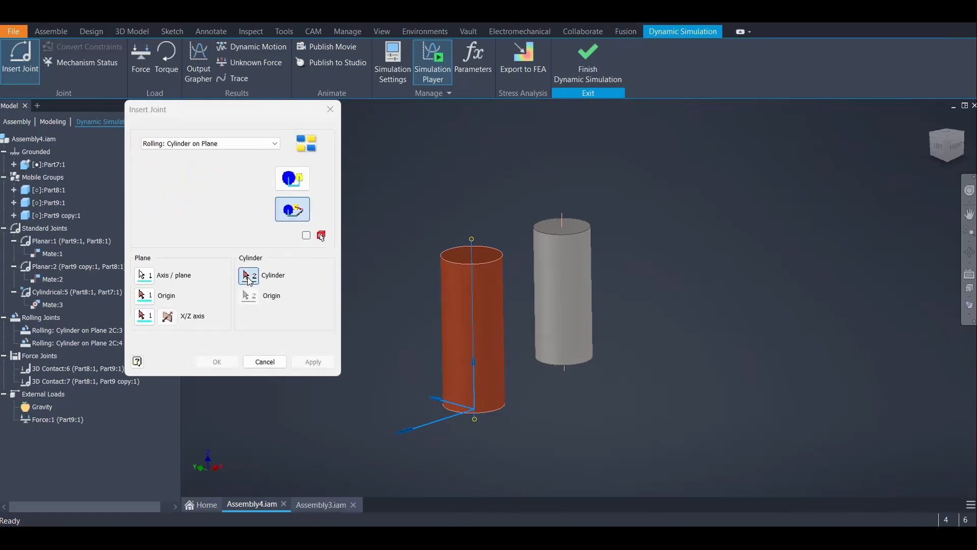
scroll(436, 221, "down", 3)
middle_click_drag(438, 224, 461, 357)
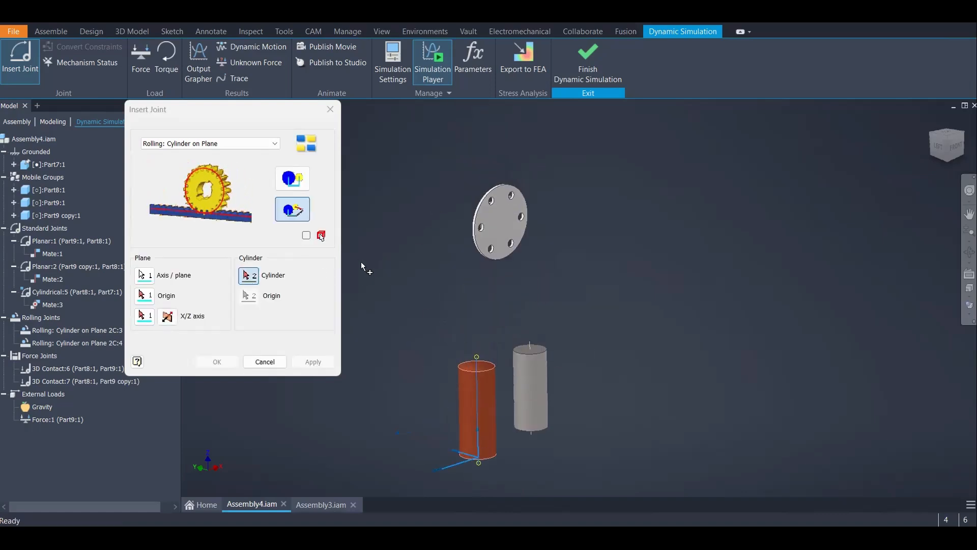
scroll(433, 228, "up", 6)
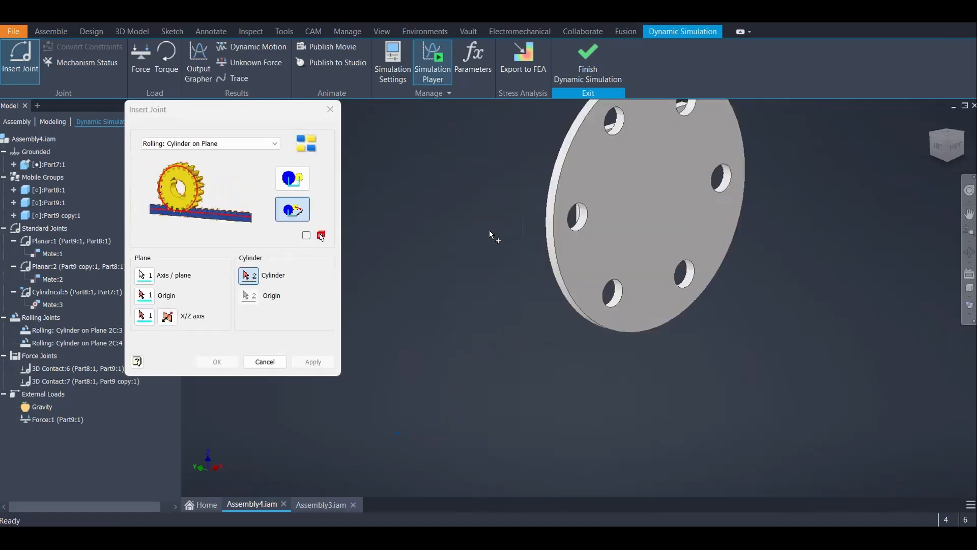
left_click(549, 219)
scroll(521, 256, "down", 6)
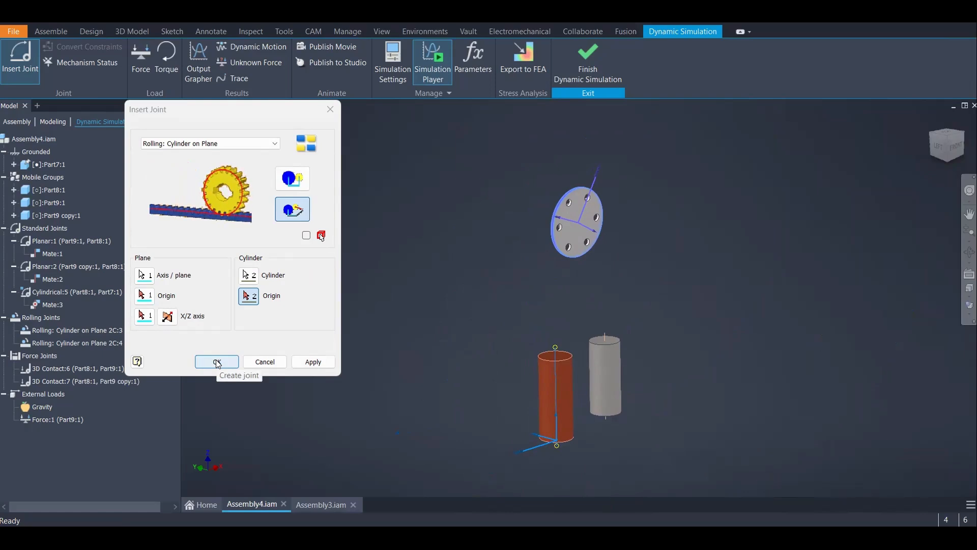
left_click(217, 362)
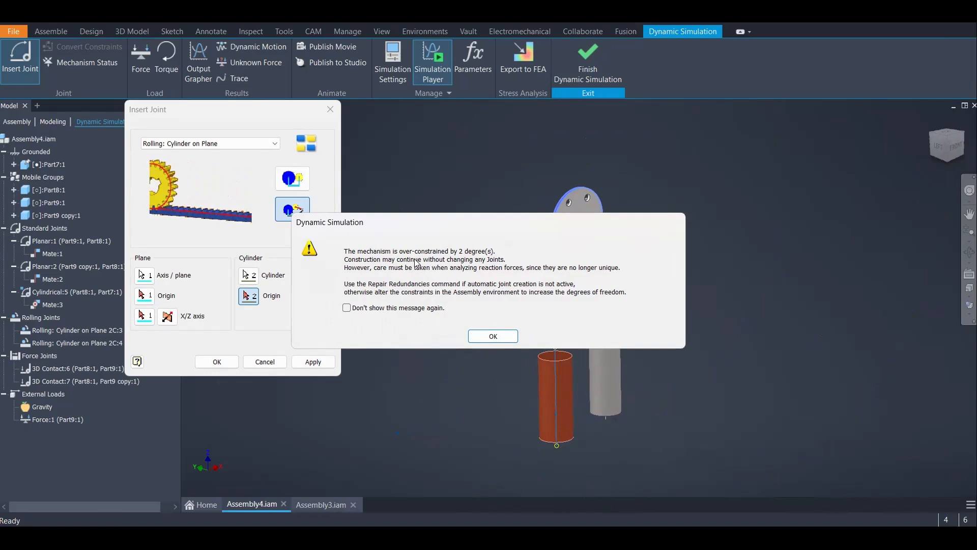
left_click(492, 336)
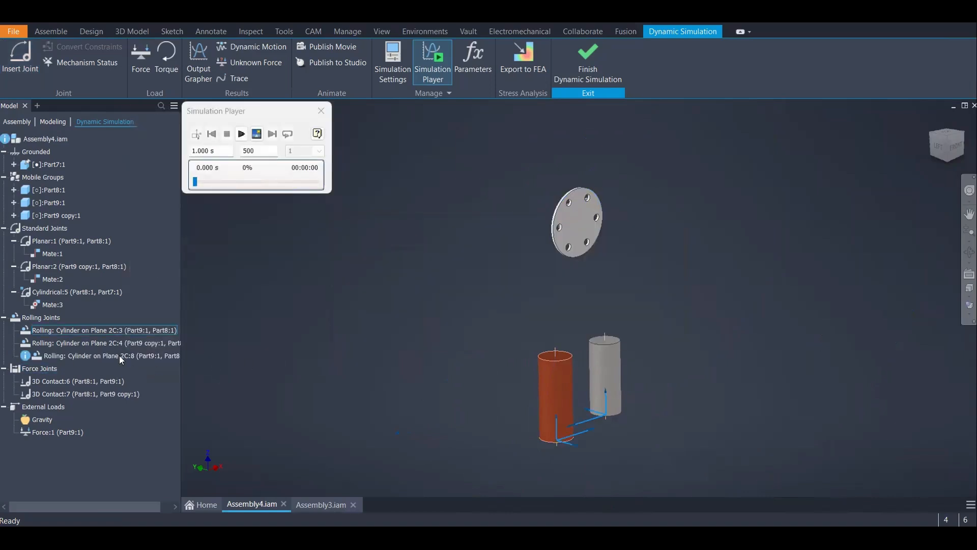
Delete the newly added third rolling joint between Part9:1 and Part8:1.
right_click(86, 356)
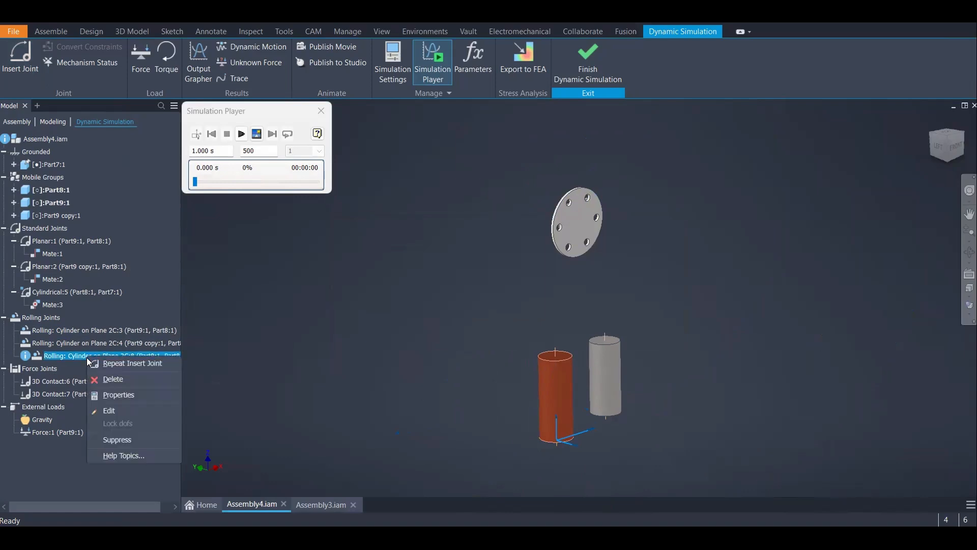
left_click(113, 379)
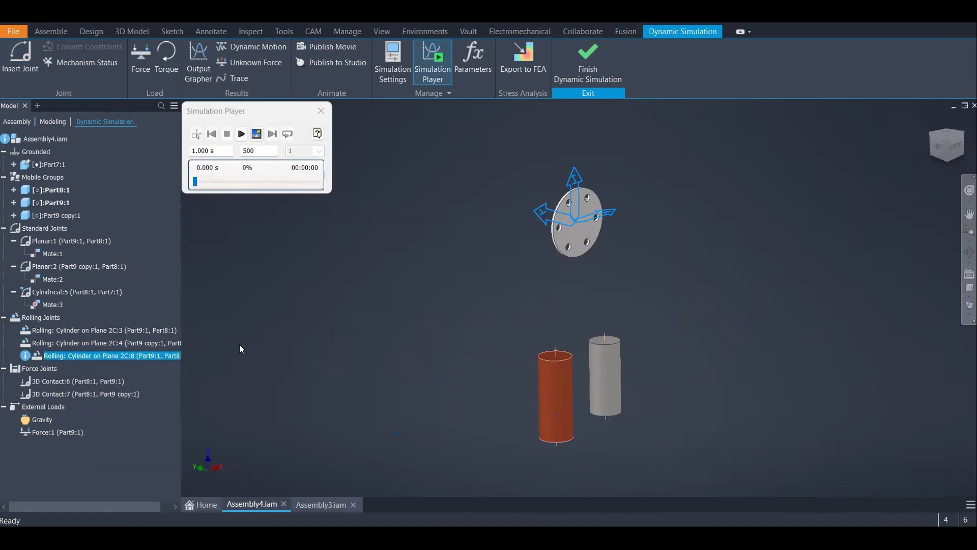
Highlight the rolling joints Cylinder on Plane 2C:3 and 2C:4 in turn to examine their parts, then clear the selection.
left_click(95, 343)
left_click(122, 330)
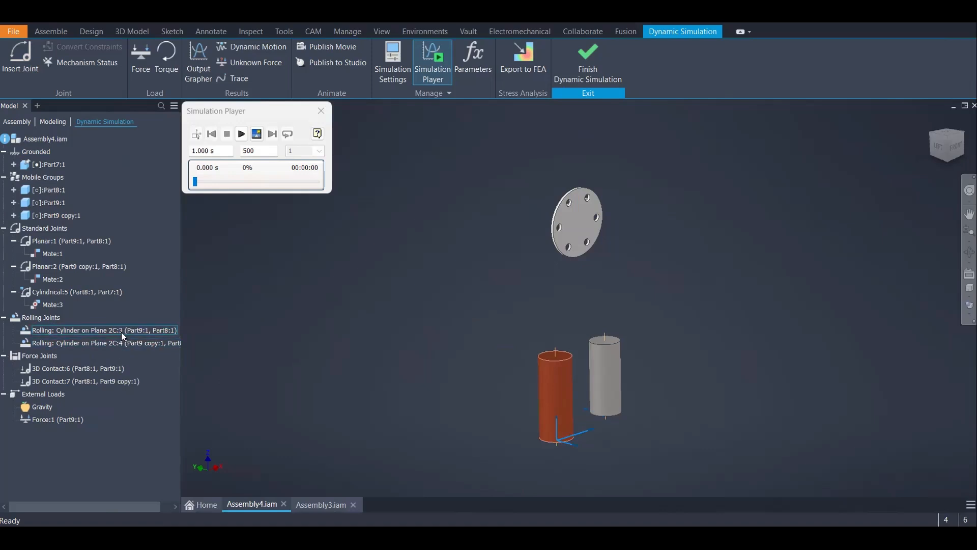
left_click(120, 343)
left_click(122, 333)
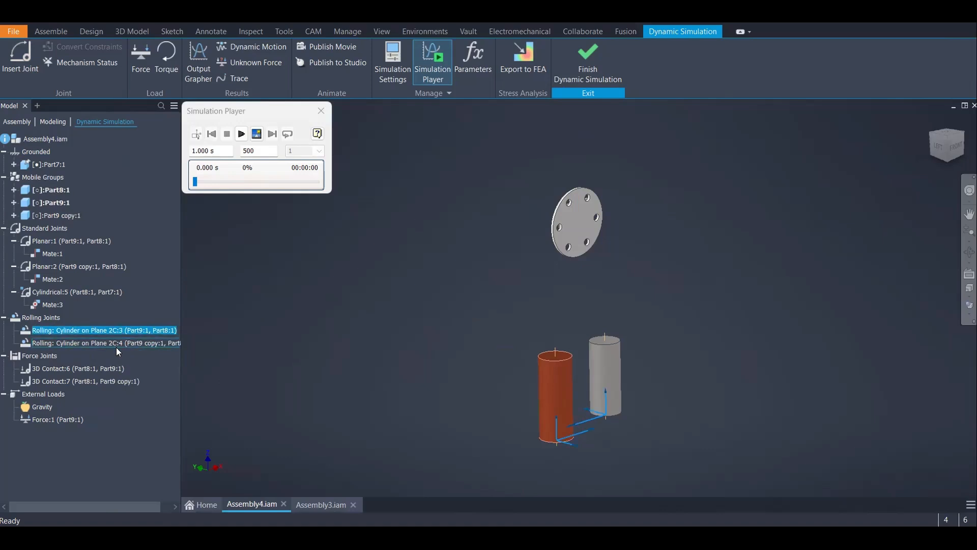
left_click(76, 343)
left_click(454, 316)
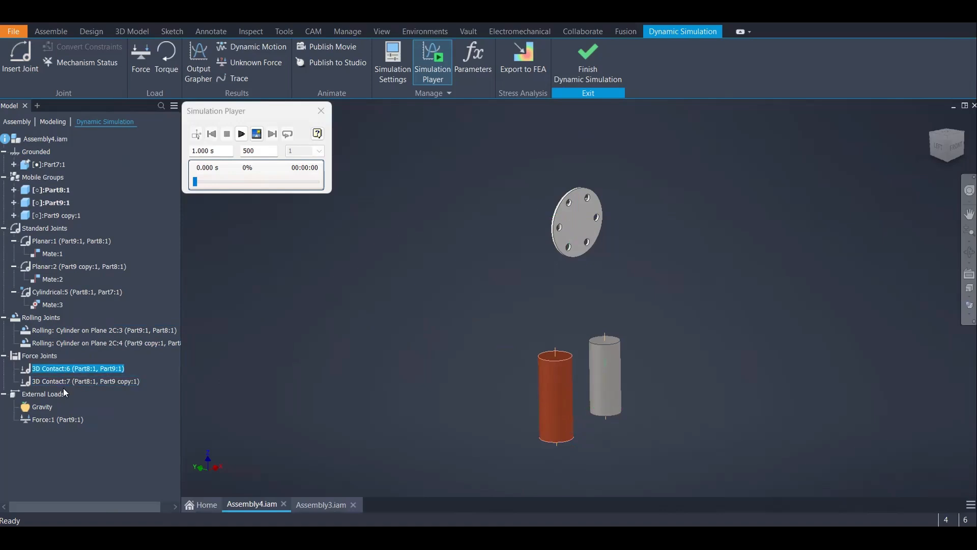
Examine the components of the 3D Contact:6 force joint between Part8:1 and Part9:1, leaving its definition unchanged.
left_click(65, 370)
right_click(57, 368)
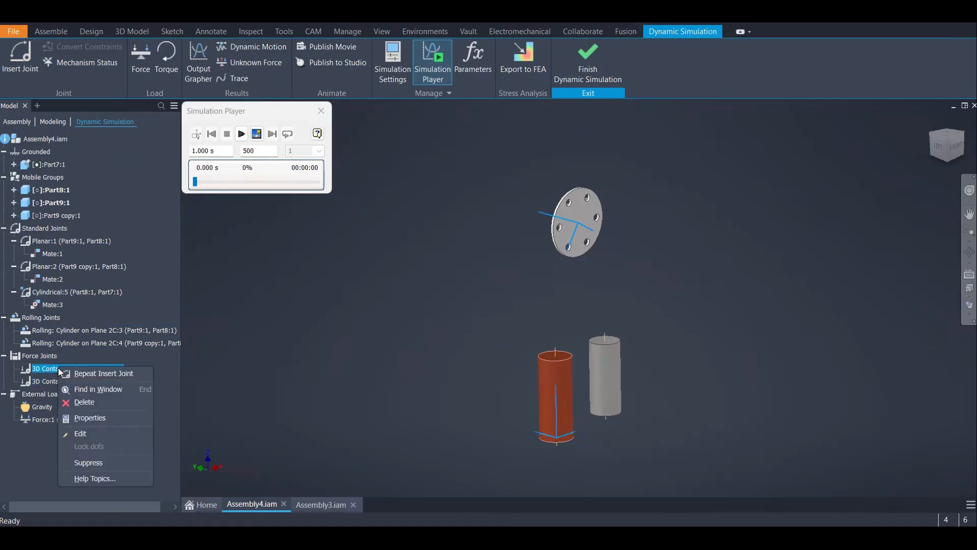
left_click(88, 435)
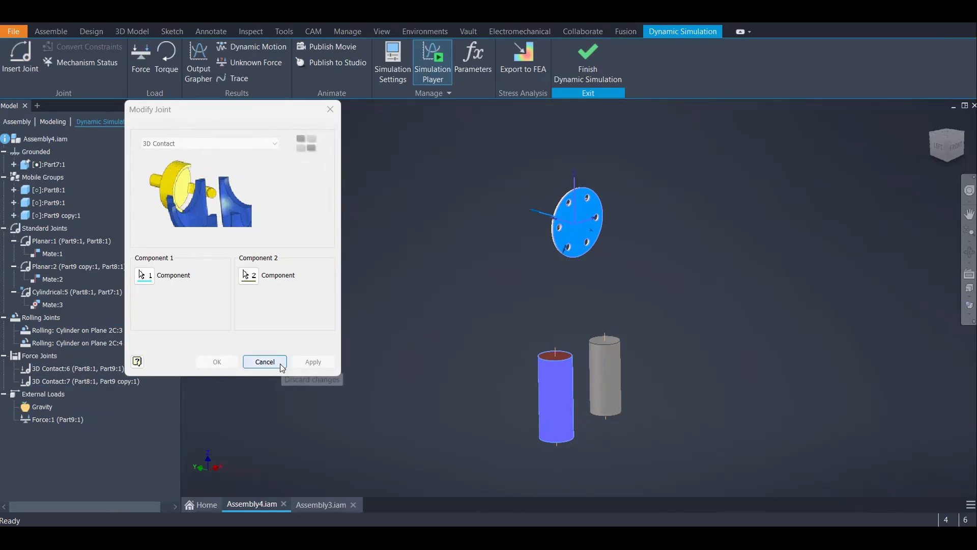
left_click(264, 366)
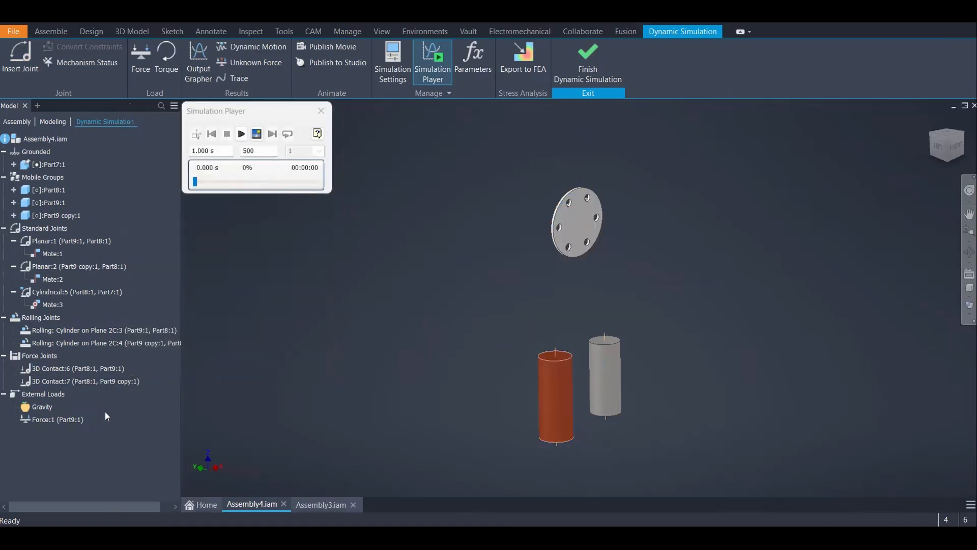
Review the gravity definition's direction and vector components in the external loads.
right_click(36, 408)
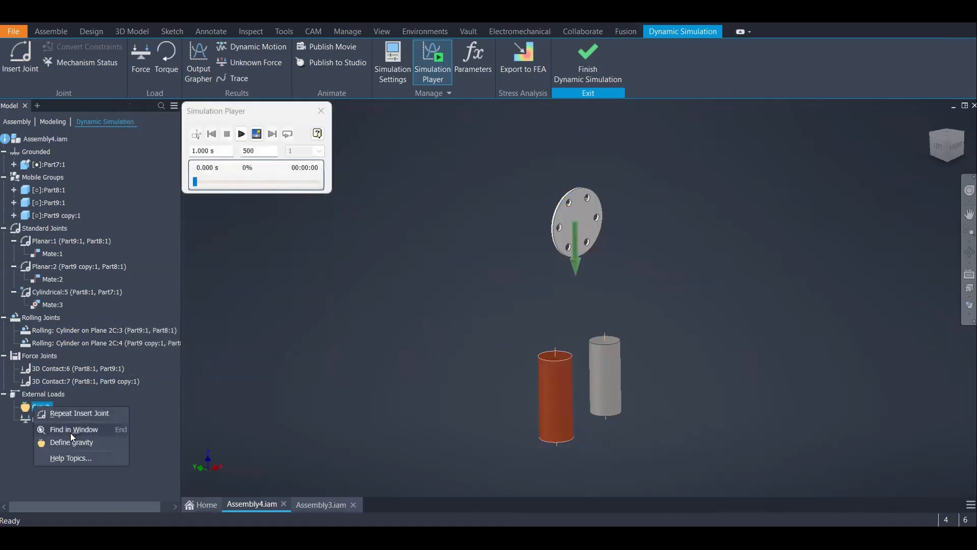
left_click(63, 443)
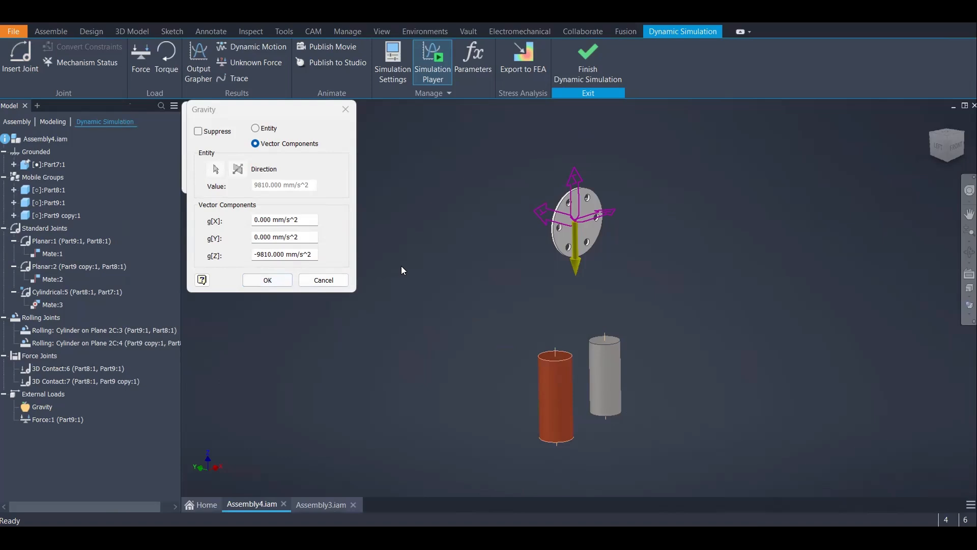
left_click(281, 282)
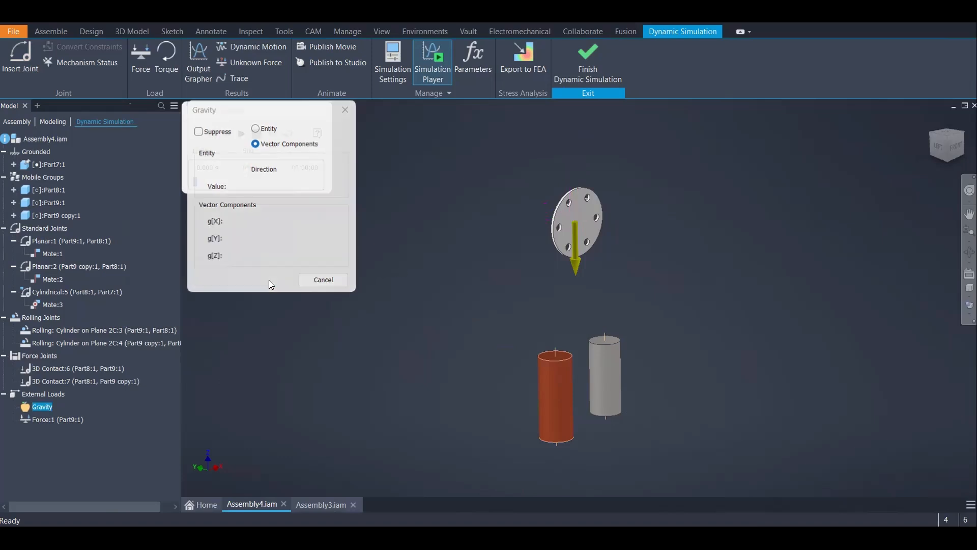
Examine the definition and magnitude graph of the external force on Part9:1, keeping its settings.
right_click(57, 417)
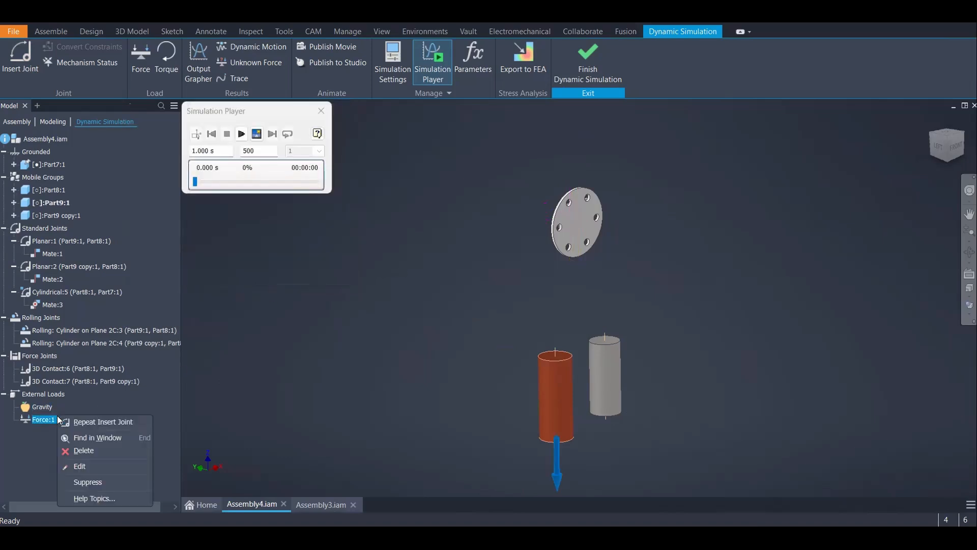
left_click(75, 469)
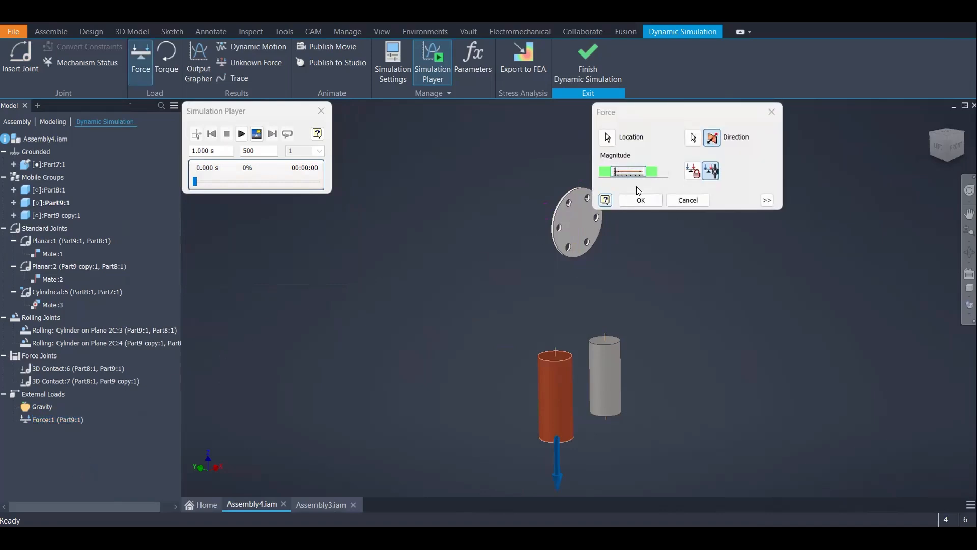
left_click(630, 173)
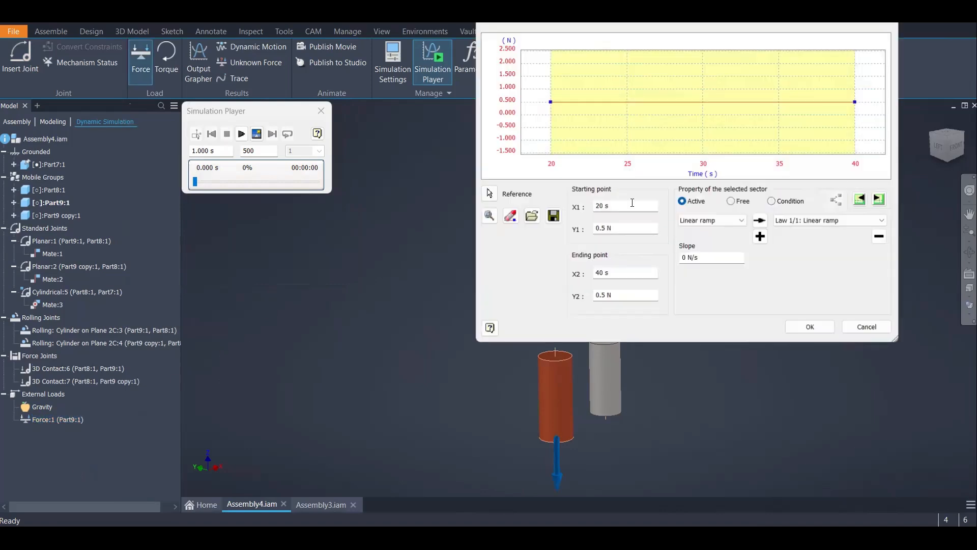
left_click(861, 329)
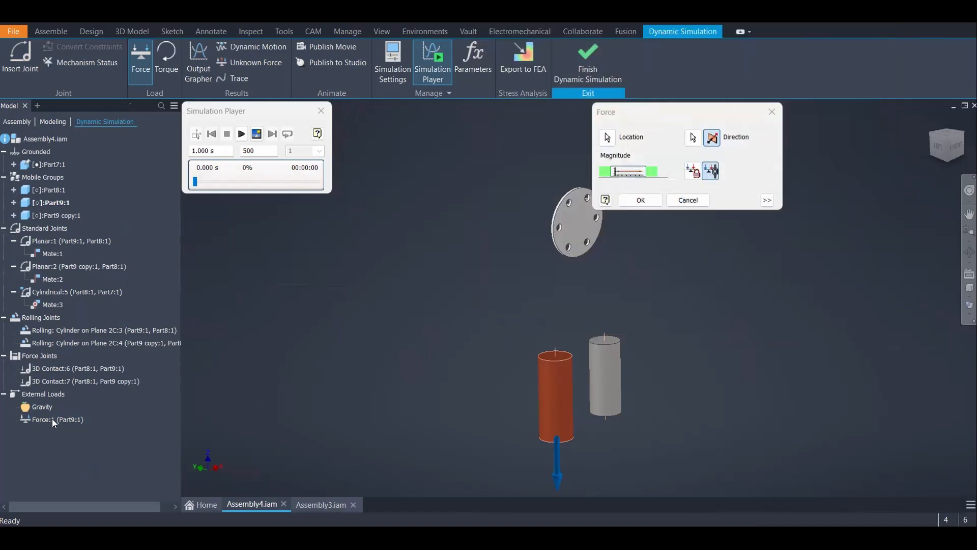
left_click(643, 200)
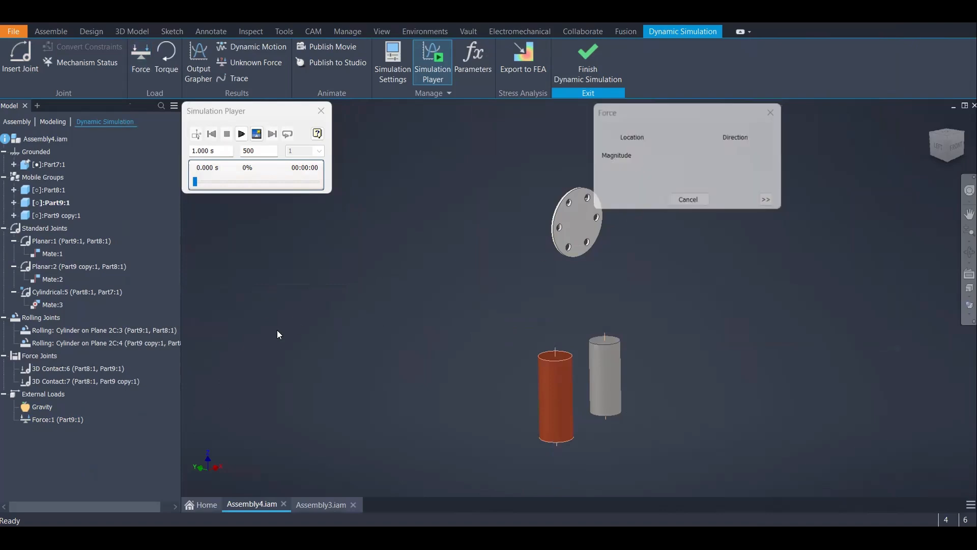
right_click(54, 420)
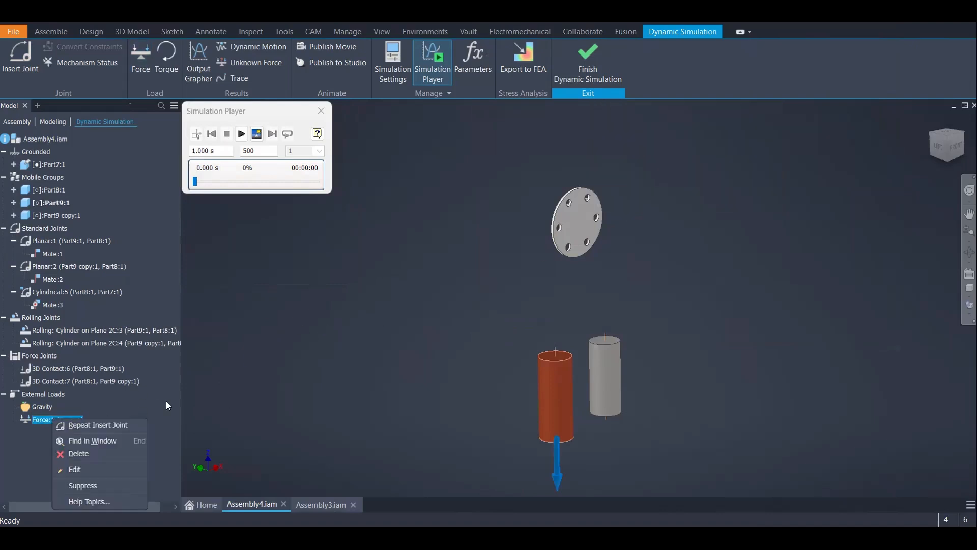
Open the external force on Part9:1 for editing and examine its magnitude graph, discarding any changes to the graph.
left_click(202, 377)
right_click(42, 419)
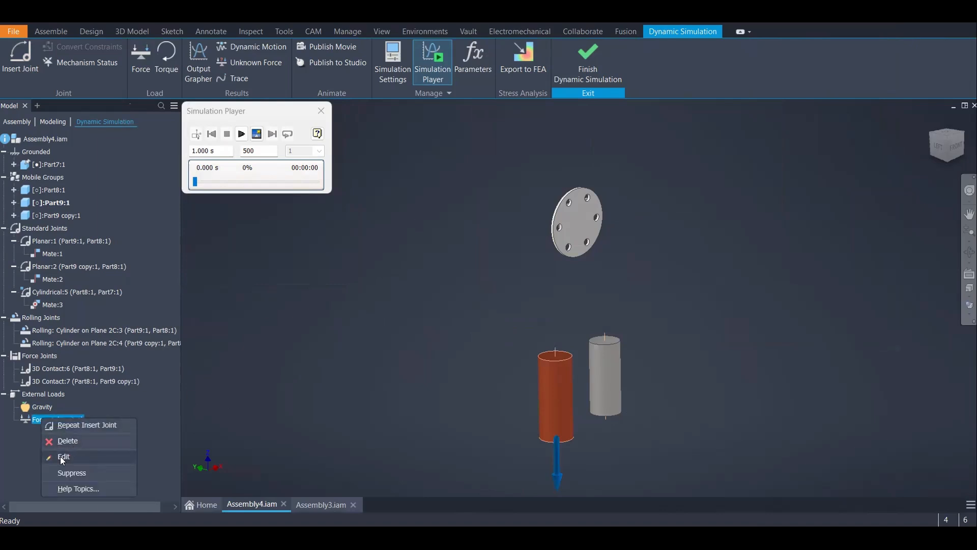
left_click(71, 456)
left_click(630, 171)
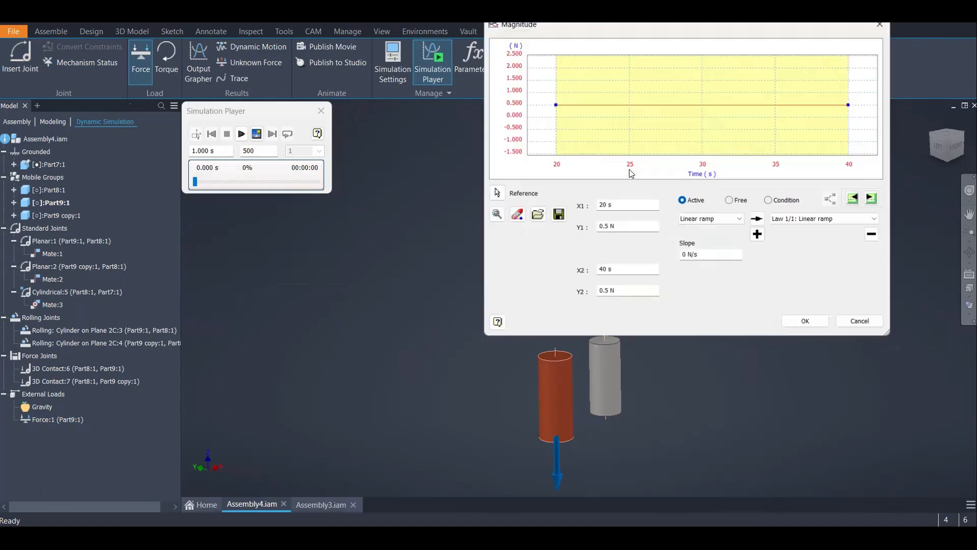
left_click(867, 327)
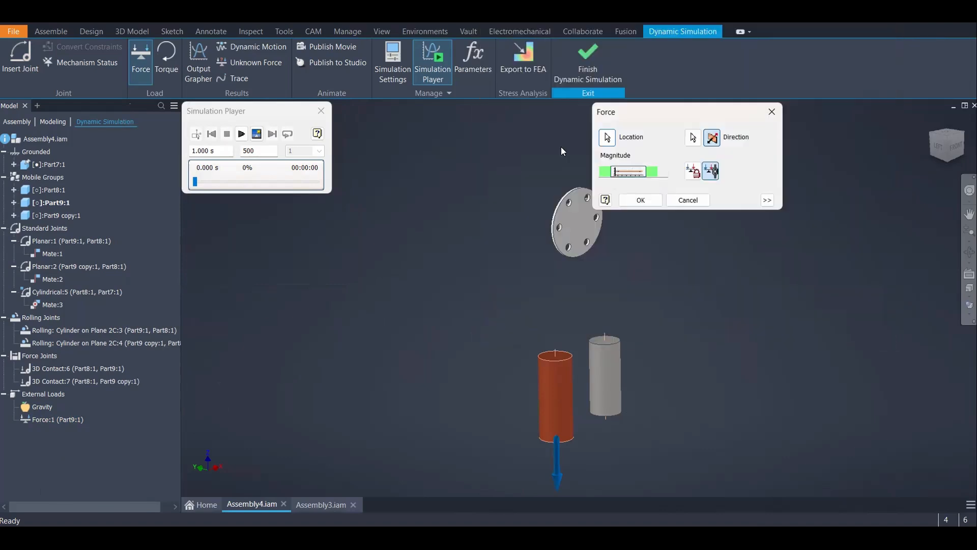
Reselect the bottom circular edge of Part9:1 as the force's location and open the force's magnitude graph.
left_click_drag(650, 111, 414, 120)
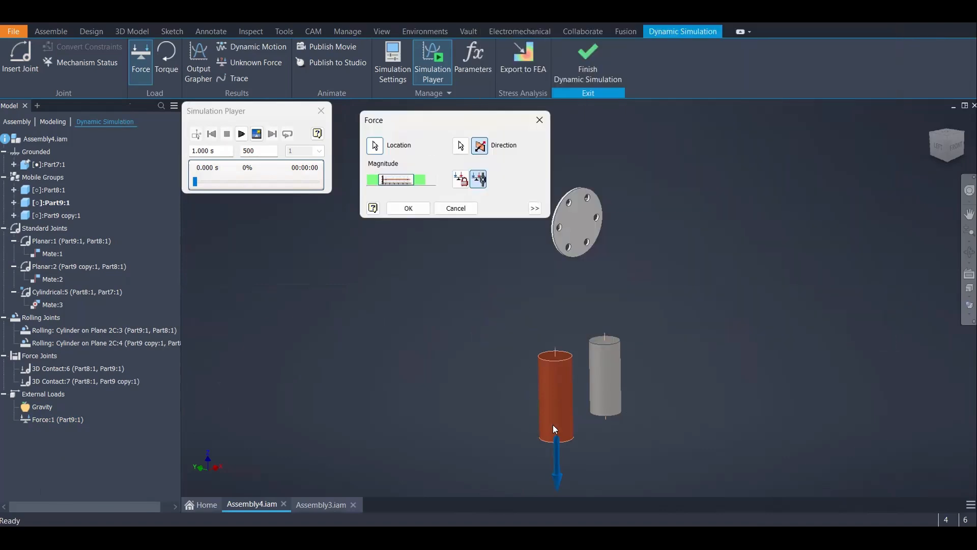
scroll(563, 398, "up", 3)
middle_click_drag(551, 380, 534, 323, "shift")
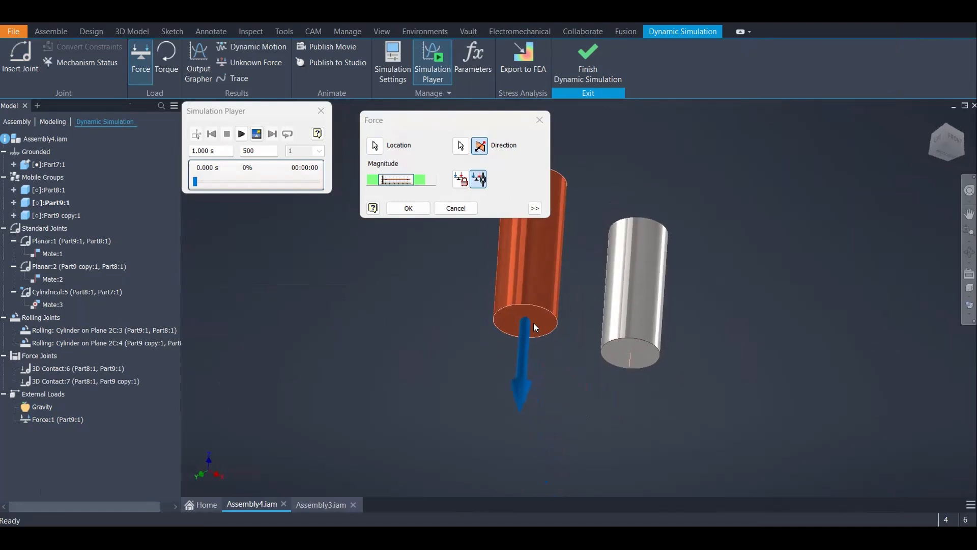
middle_click_drag(490, 299, 524, 343)
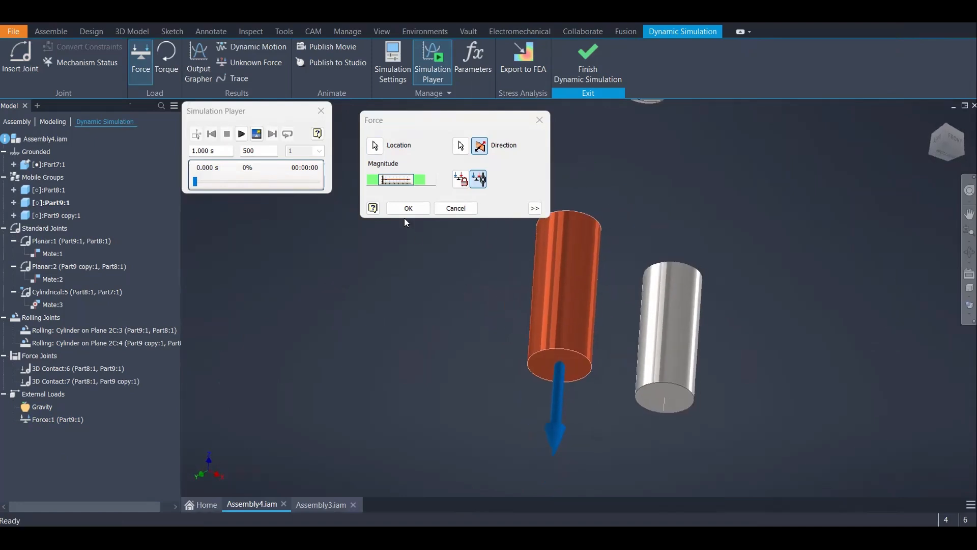
left_click(569, 349)
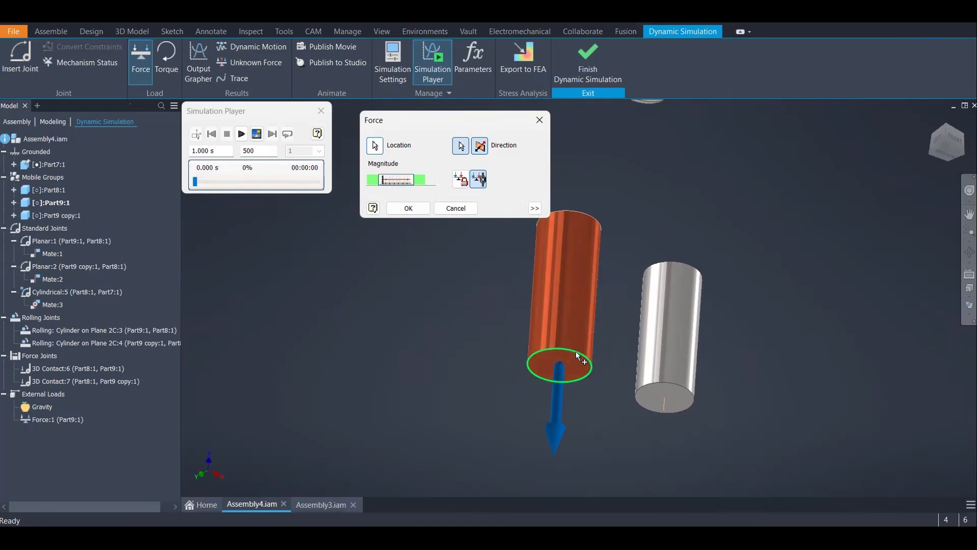
scroll(494, 295, "down", 3)
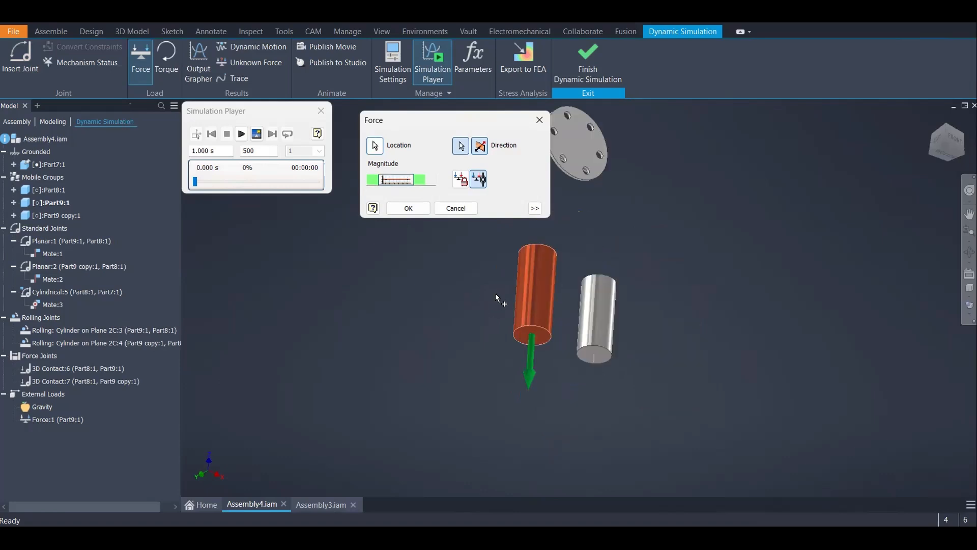
middle_click_drag(497, 293, 502, 326, "shift")
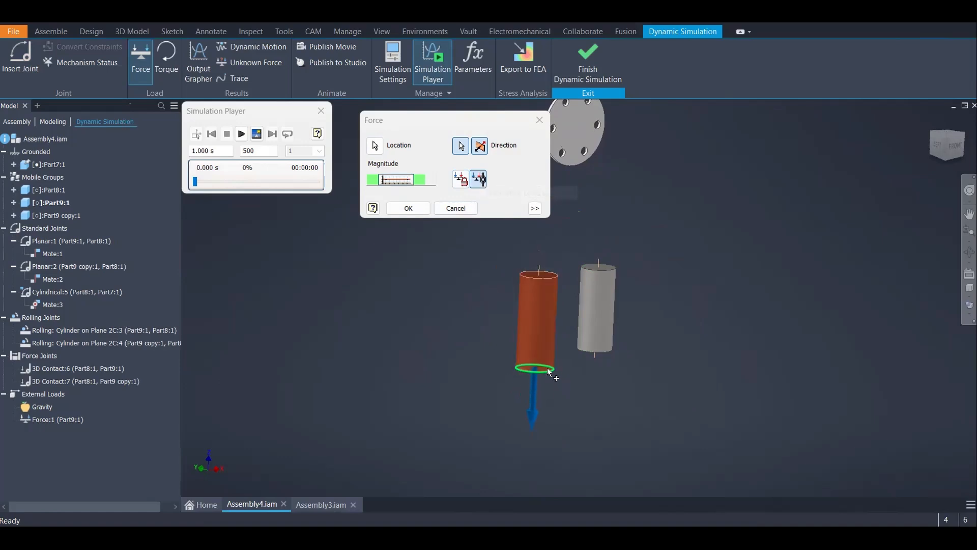
left_click(431, 180)
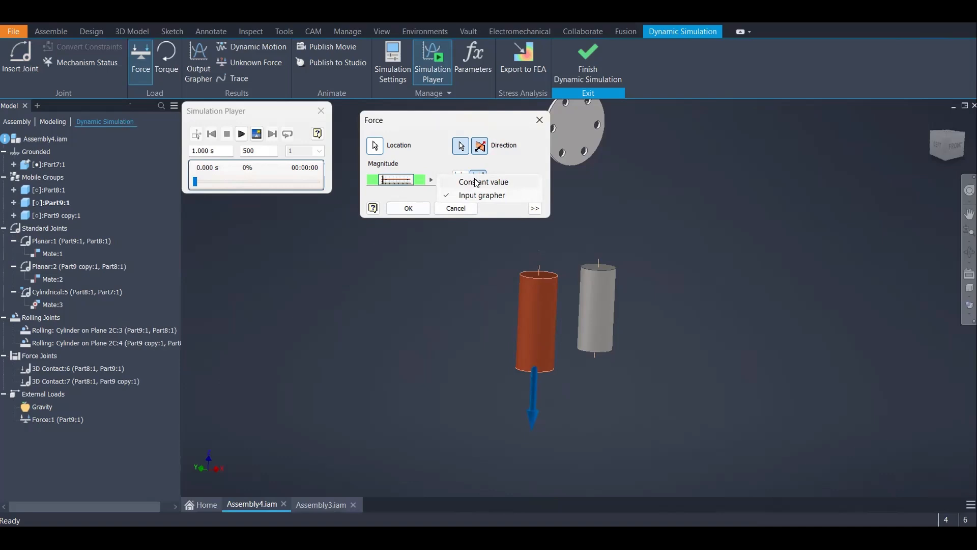
left_click(398, 180)
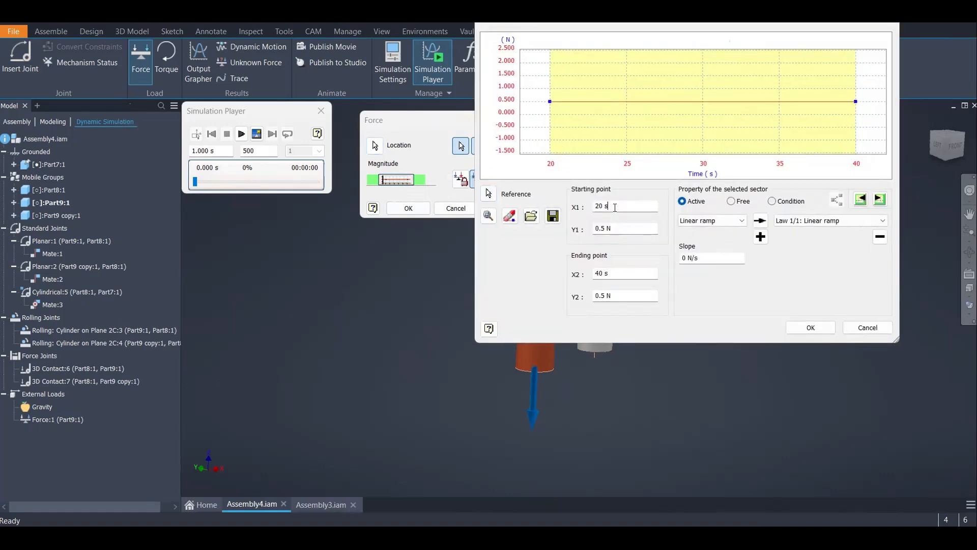
Try an ending magnitude of 1 N in the force graph and restore it to 0.5 N.
left_click(616, 205)
left_click(617, 204)
left_click_drag(602, 208, 584, 211)
left_click_drag(607, 273, 585, 275)
key("Tab")
type("1")
key("Return")
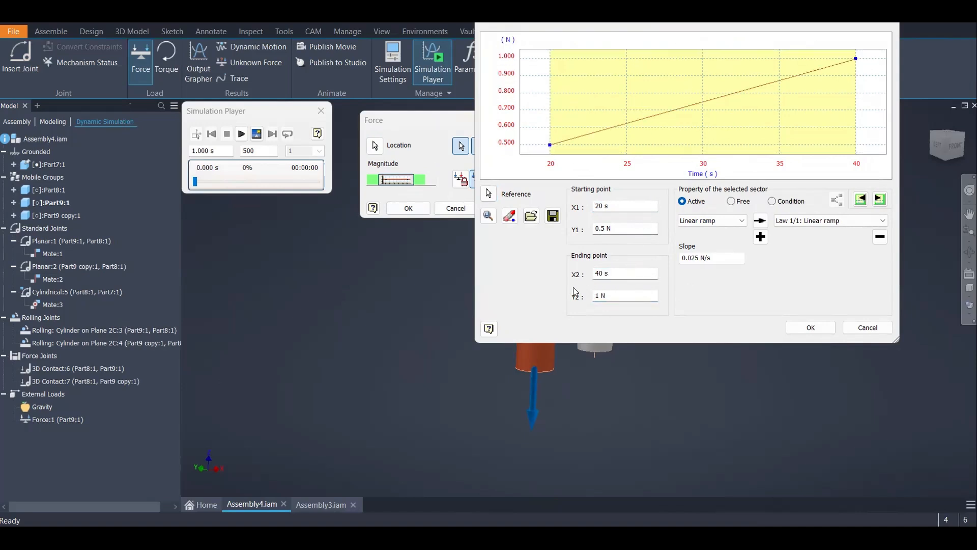
triple_click(609, 295)
type("0.5")
Set the starting point time X1 of the force ramp to 0.5 s.
left_click(625, 274)
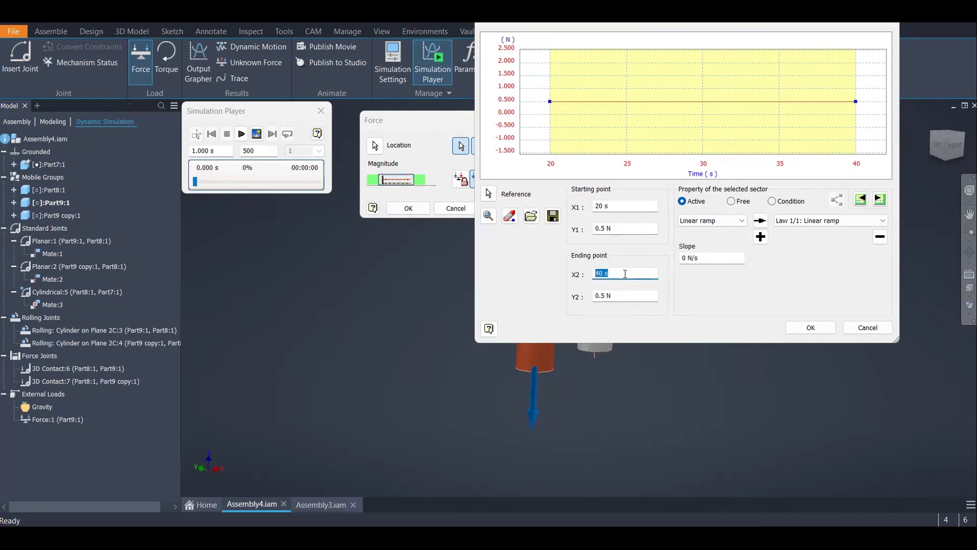
left_click(601, 206)
key("shift+End")
type("5")
left_click(615, 270)
left_click(600, 206)
left_click(600, 207)
double_click(600, 207)
type("0.5")
Set the ending point time X2 of the force ramp to 1.5 s.
left_click(621, 273)
type("1")
left_click(630, 295)
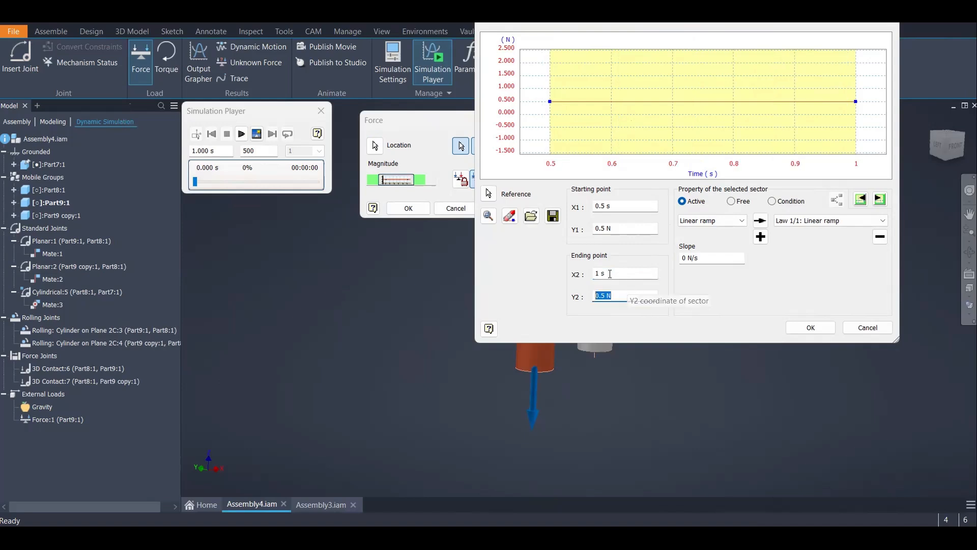
double_click(598, 274)
type("1.5")
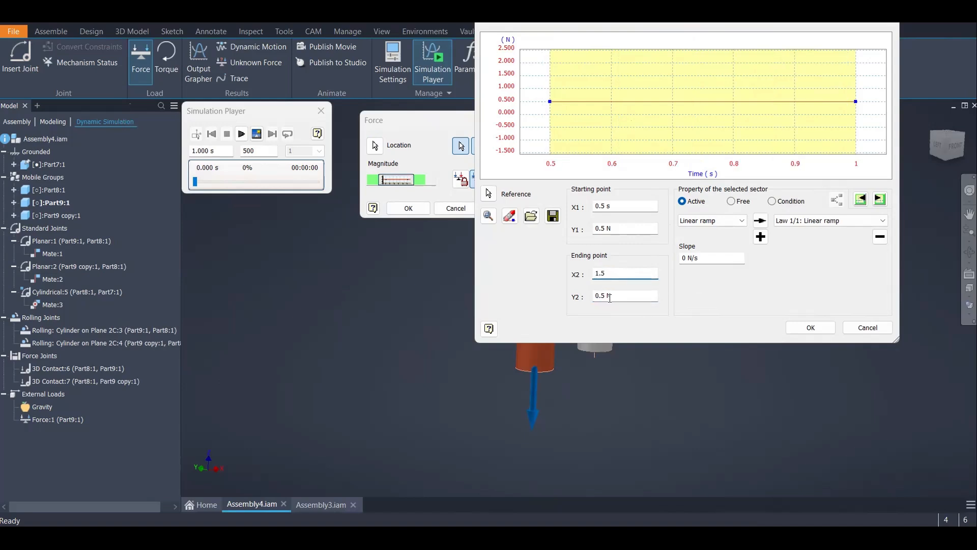
key("Tab")
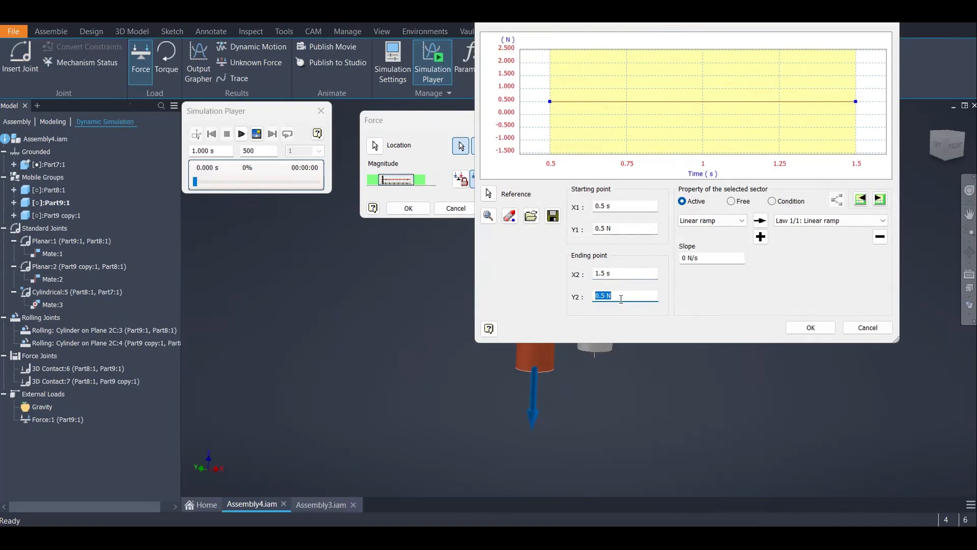
Set the ending point magnitude Y2 of the force ramp to 0.7 N.
double_click(605, 295)
type("1")
left_click_drag(601, 296, 585, 298)
type("0.7")
left_click(630, 271)
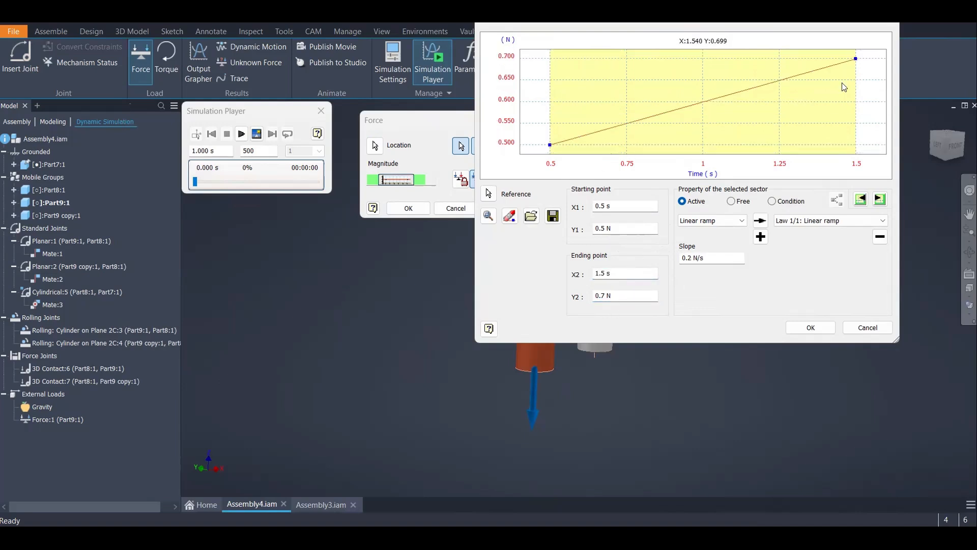
Try the Constant value option for the force outside its defined range, both after the last point and before the first point.
left_click(539, 134)
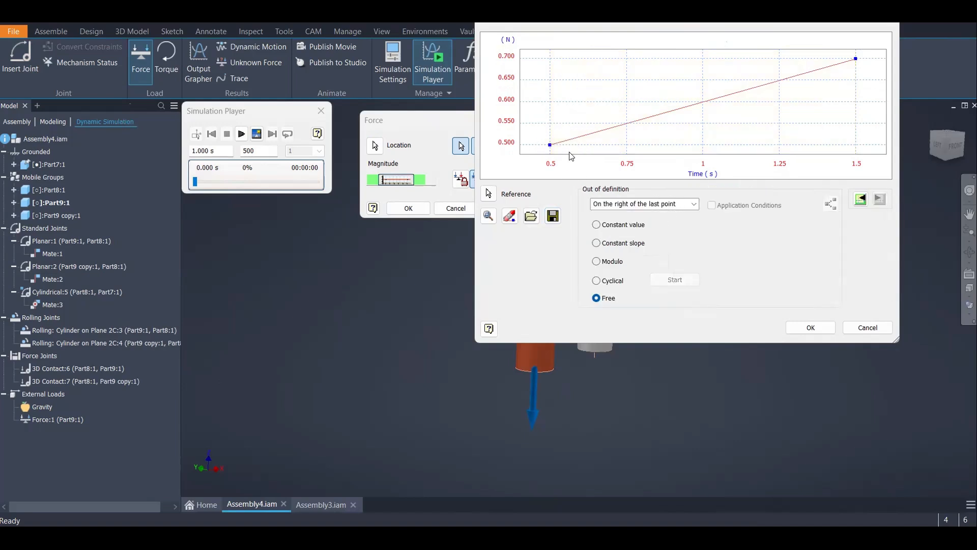
left_click(600, 227)
left_click(691, 206)
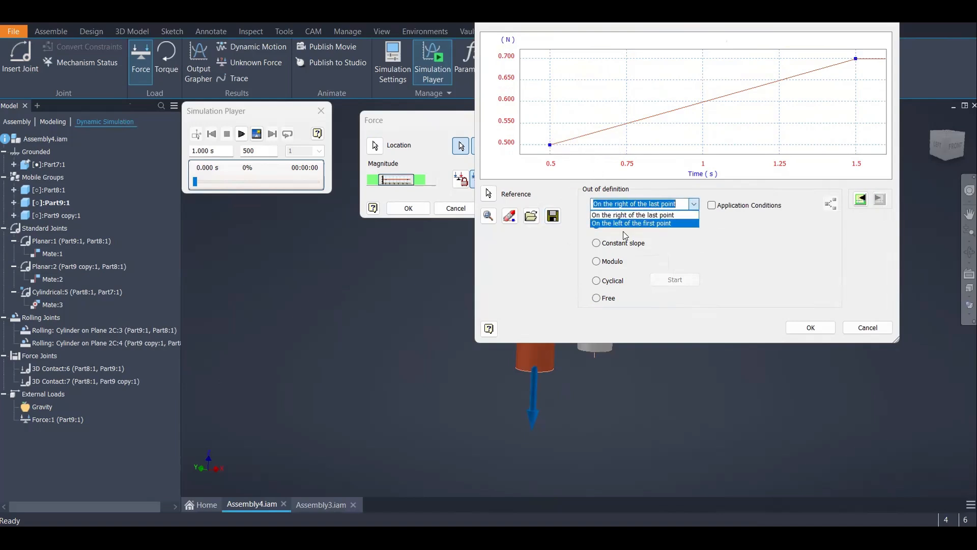
left_click(626, 214)
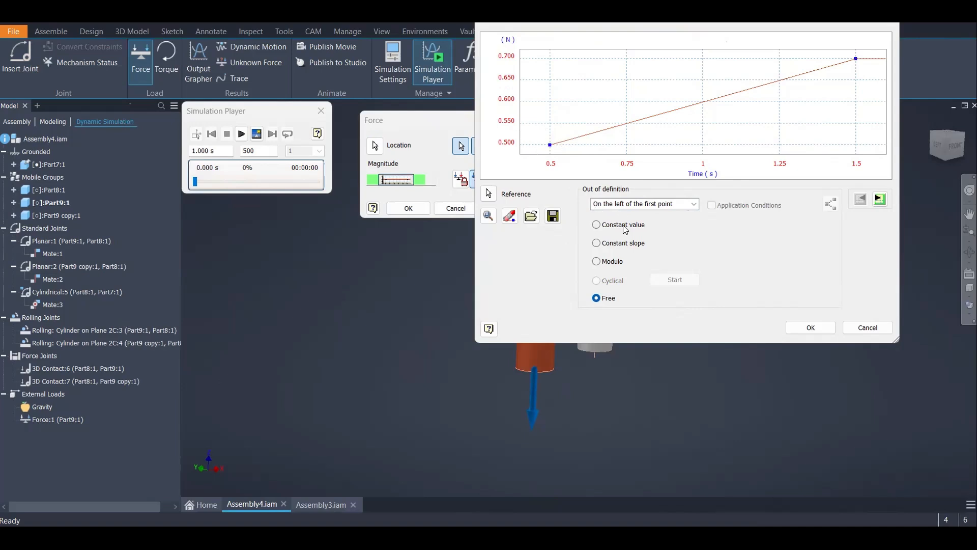
left_click(597, 225)
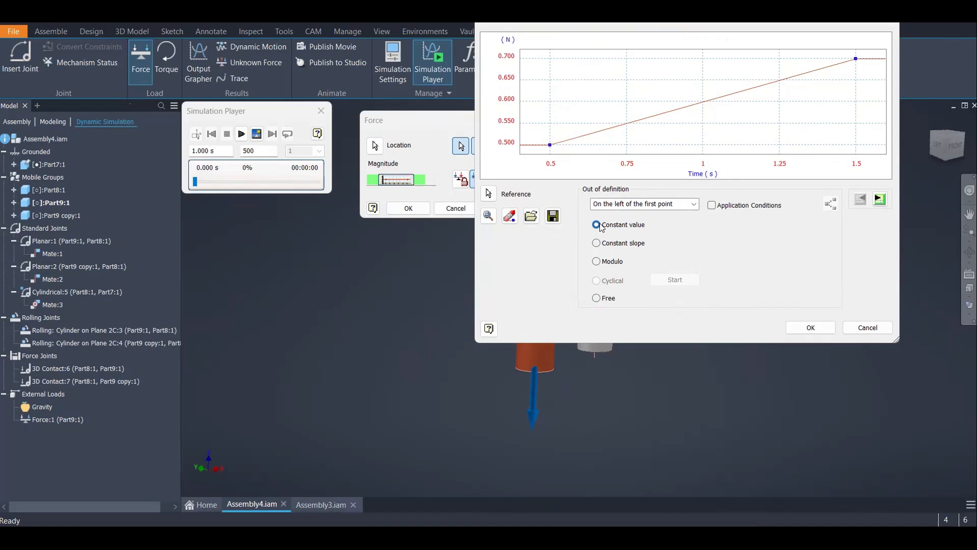
Set the force to Free both before the first point and after the last point, and accept the graph and force definition.
left_click(605, 243)
left_click(604, 264)
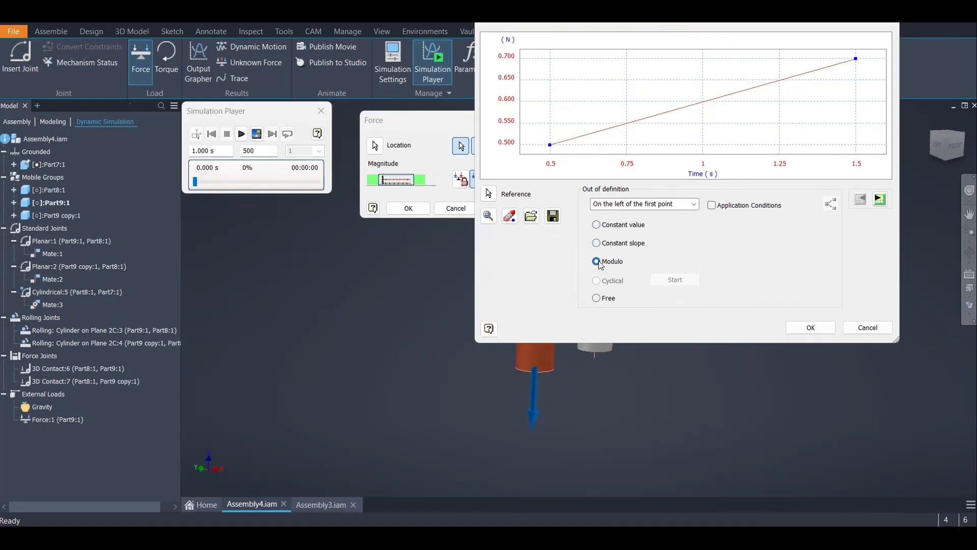
left_click(598, 298)
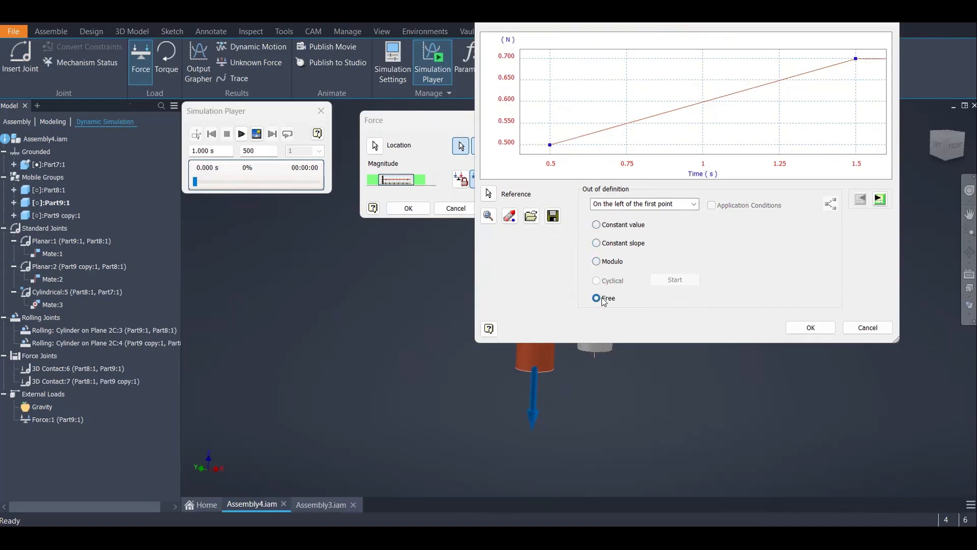
left_click(694, 204)
left_click(658, 215)
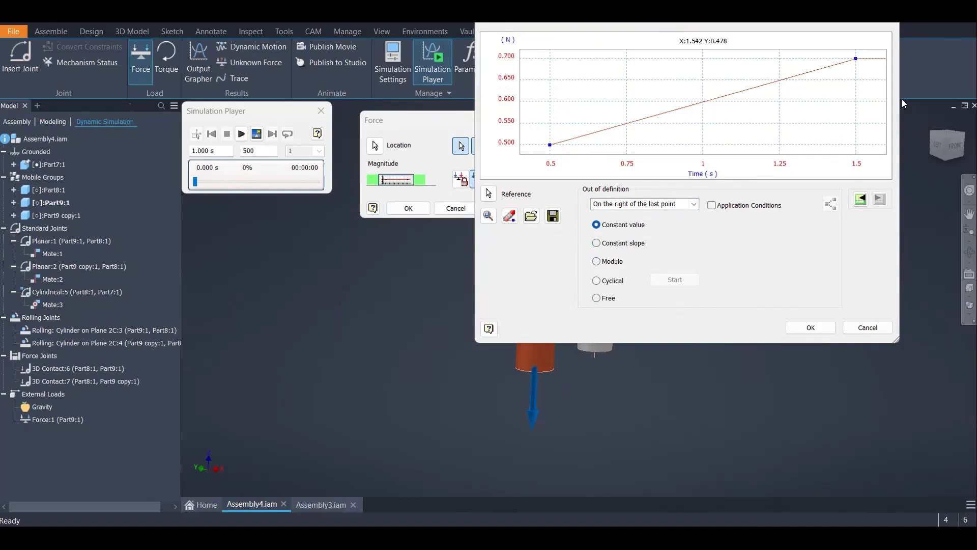
left_click(606, 298)
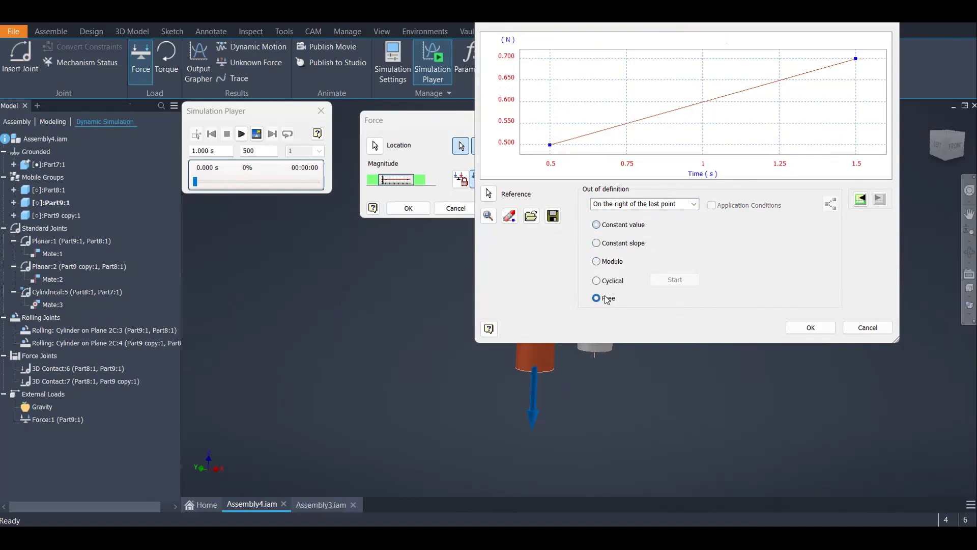
left_click(821, 331)
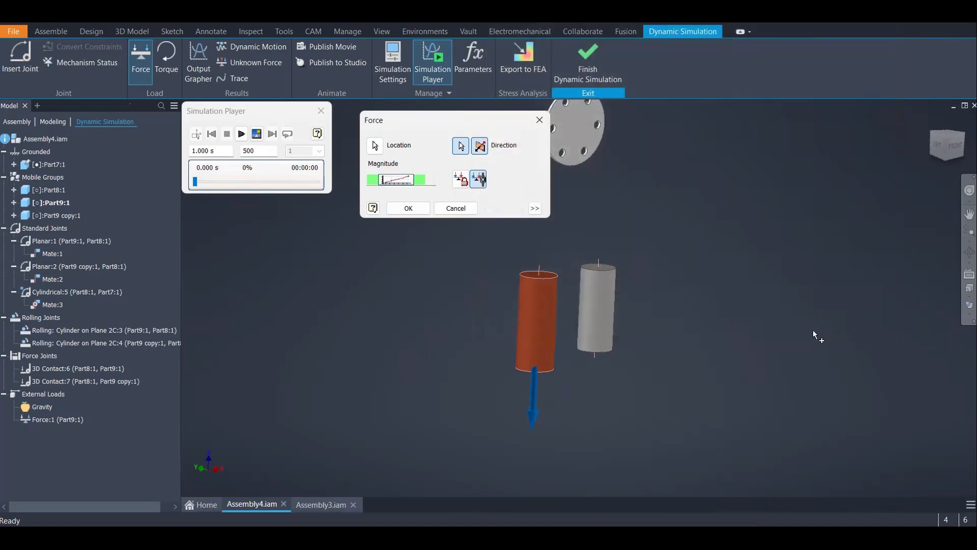
left_click(409, 208)
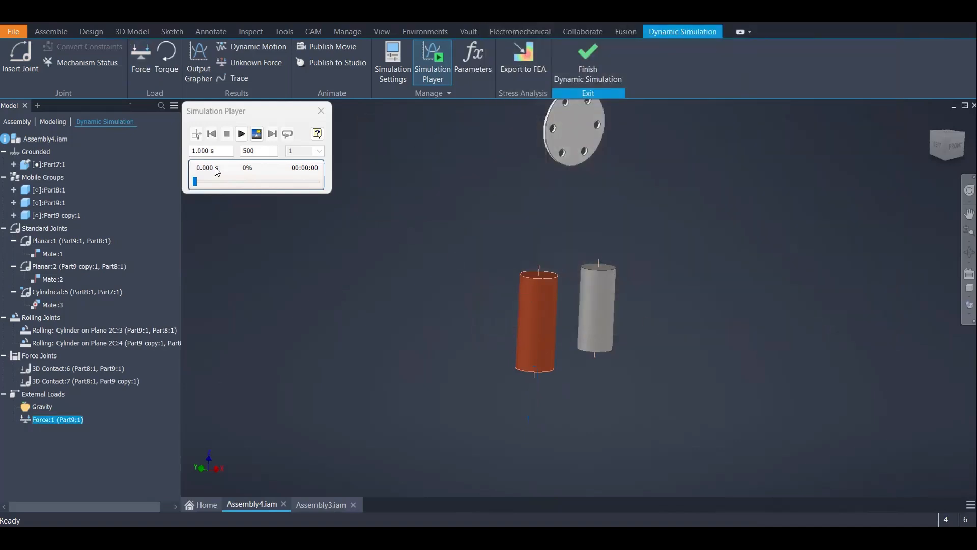
Set the simulation's final time to 3 s and clear the selected force.
left_click(220, 151)
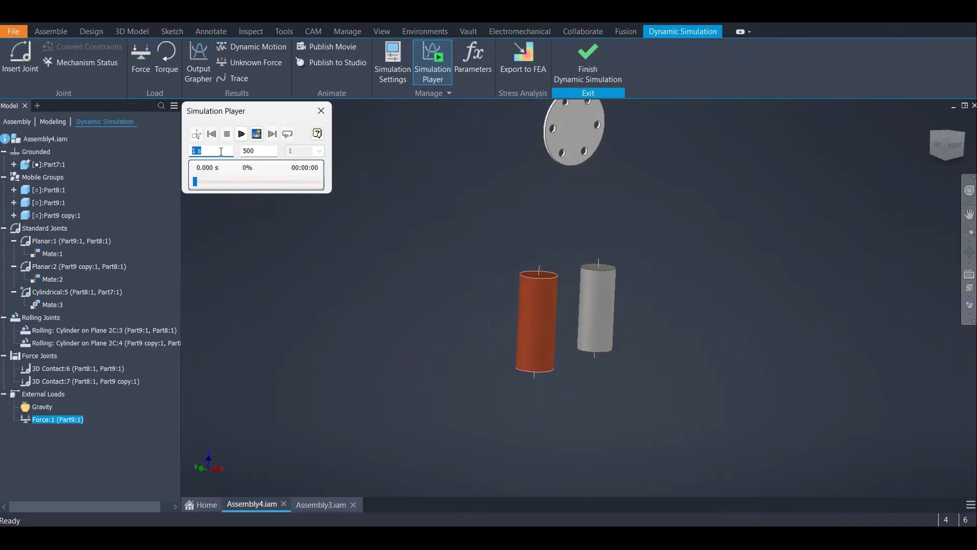
type("3")
left_click(313, 225)
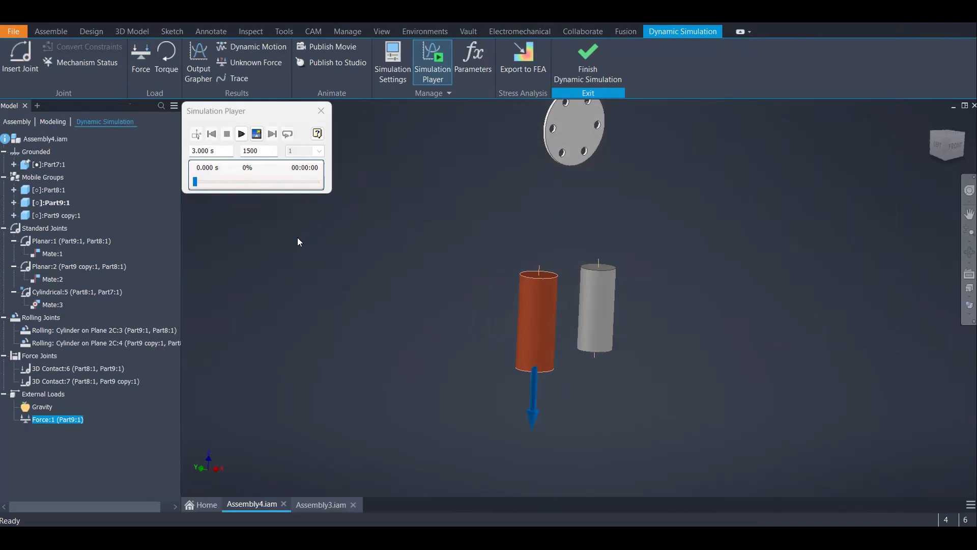
left_click(300, 242)
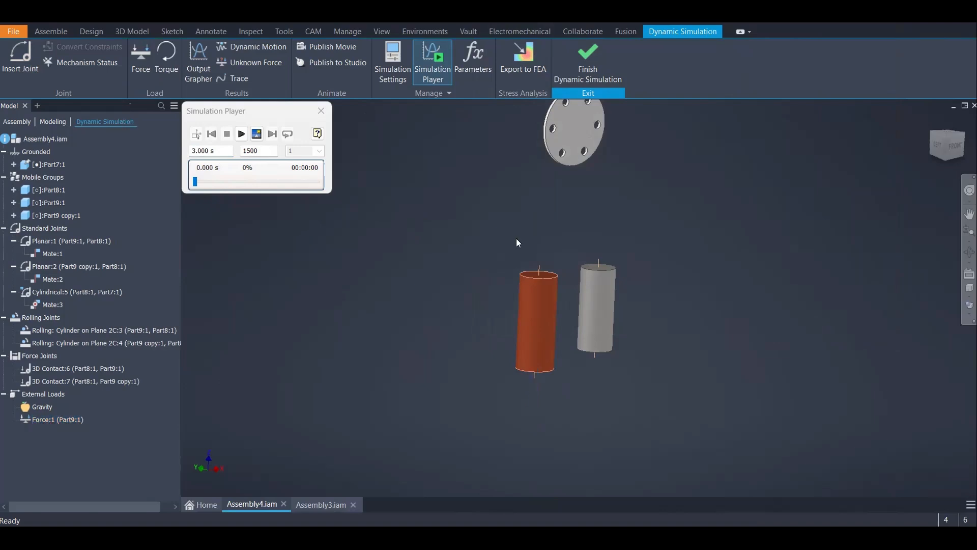
Show the assembly from the front, rebuild all of it and run the dynamic simulation.
left_click(954, 147)
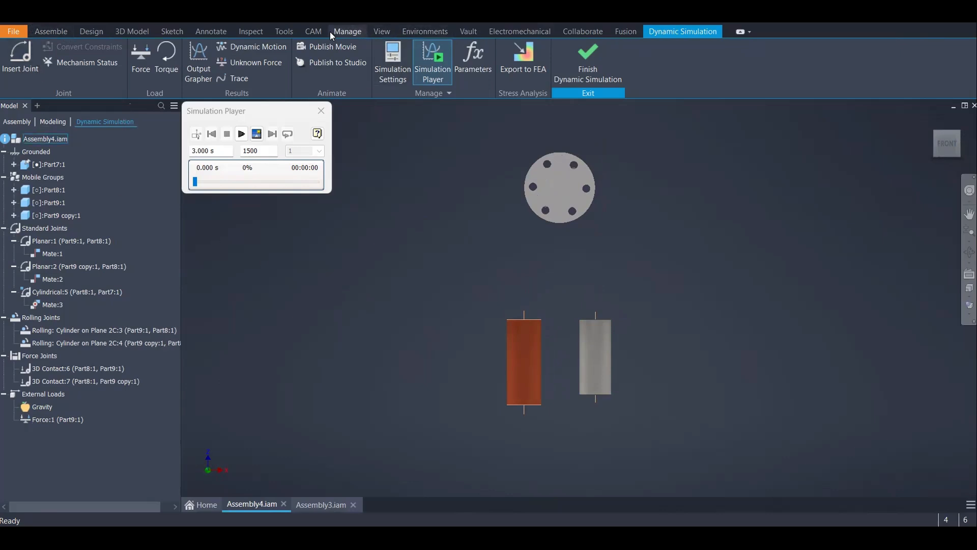
left_click(347, 31)
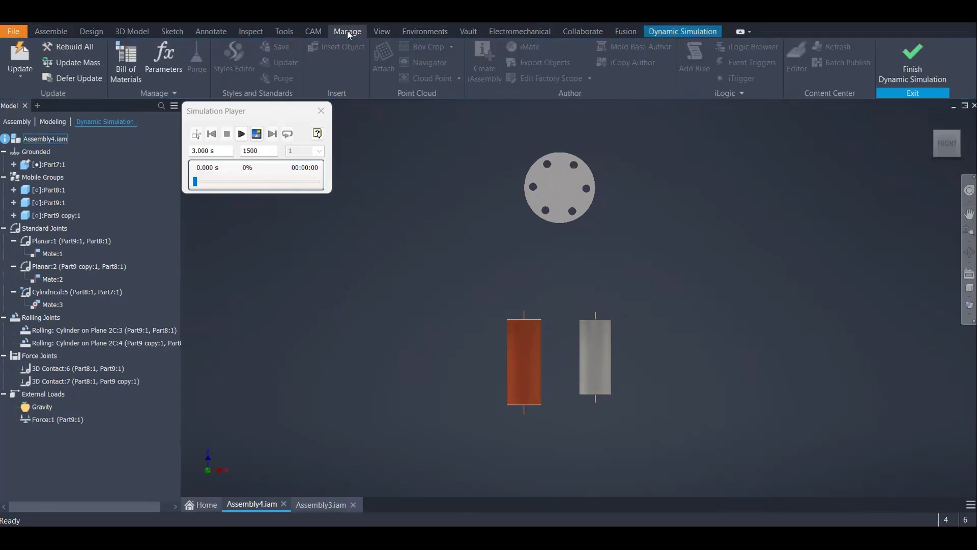
left_click(66, 46)
left_click(681, 32)
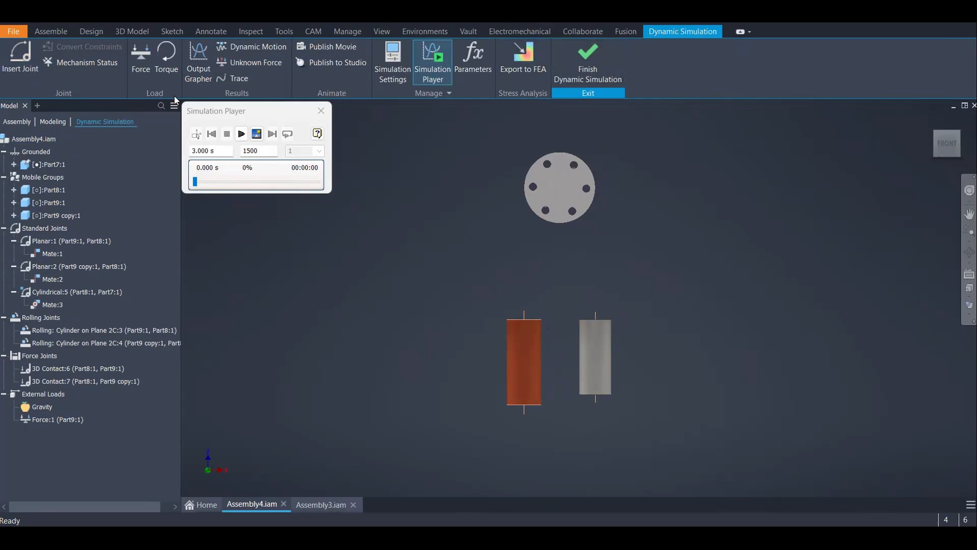
left_click(241, 133)
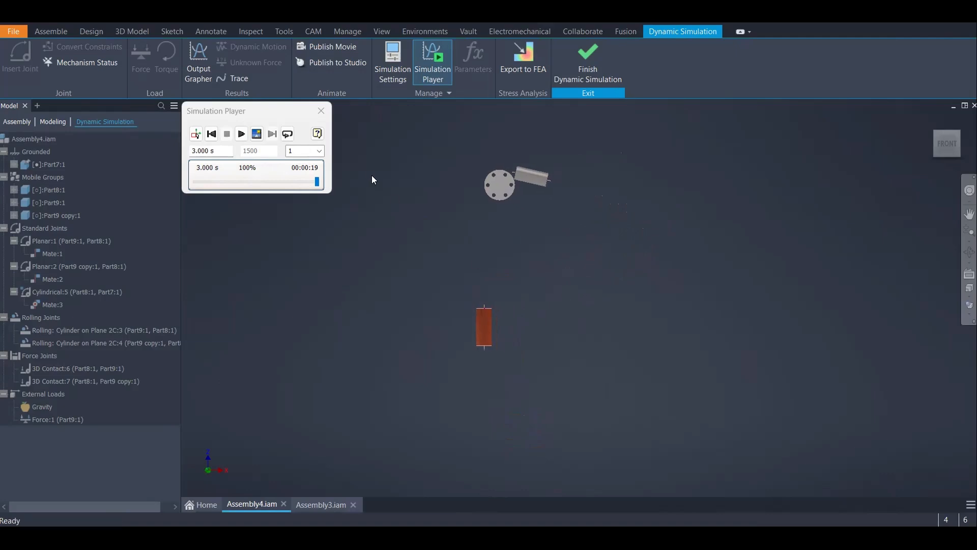
Return the simulation to construction mode and select the external force on Part9:1.
left_click(197, 135)
left_click(50, 420)
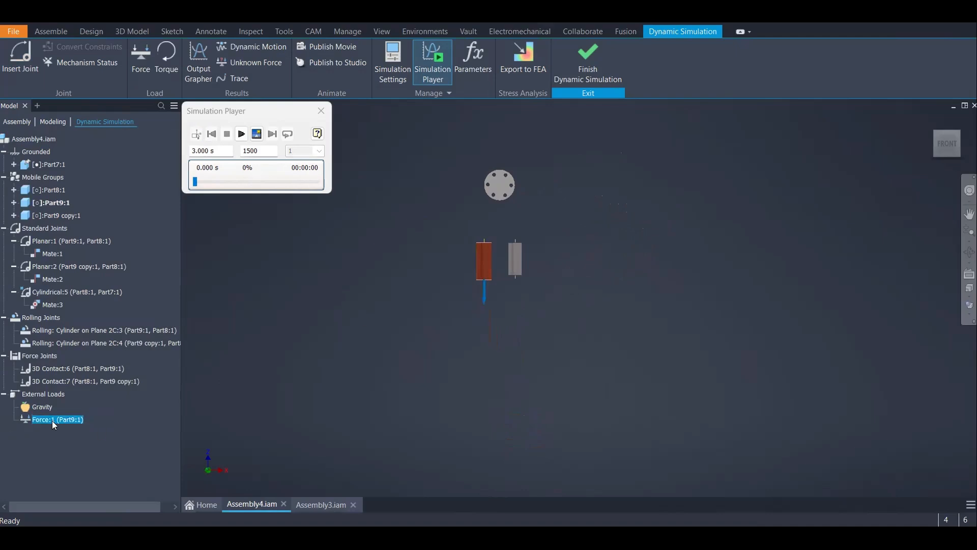
Relocate the external force to the lower edge of the grey cylinder, Part9 copy:1, and accept the force definition.
right_click(52, 420)
left_click(81, 472)
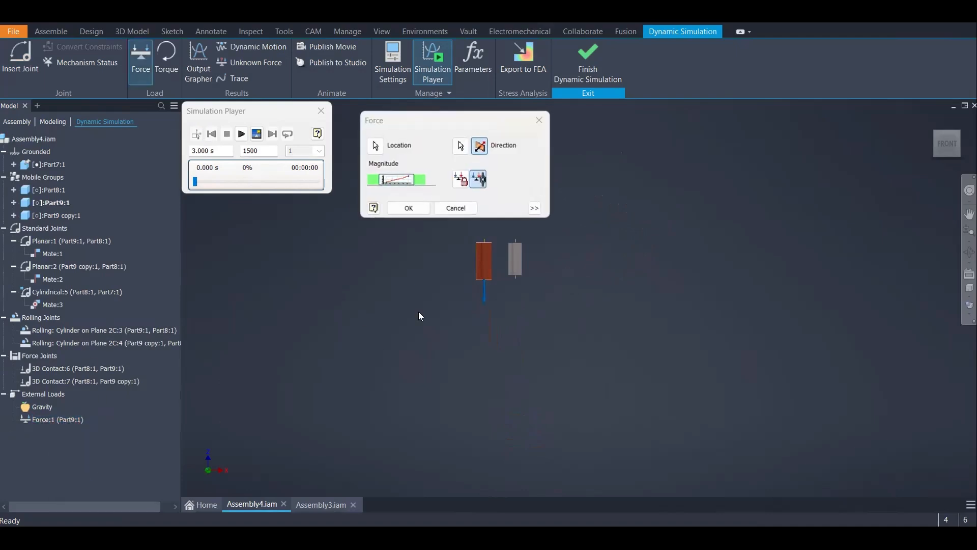
left_click(375, 146)
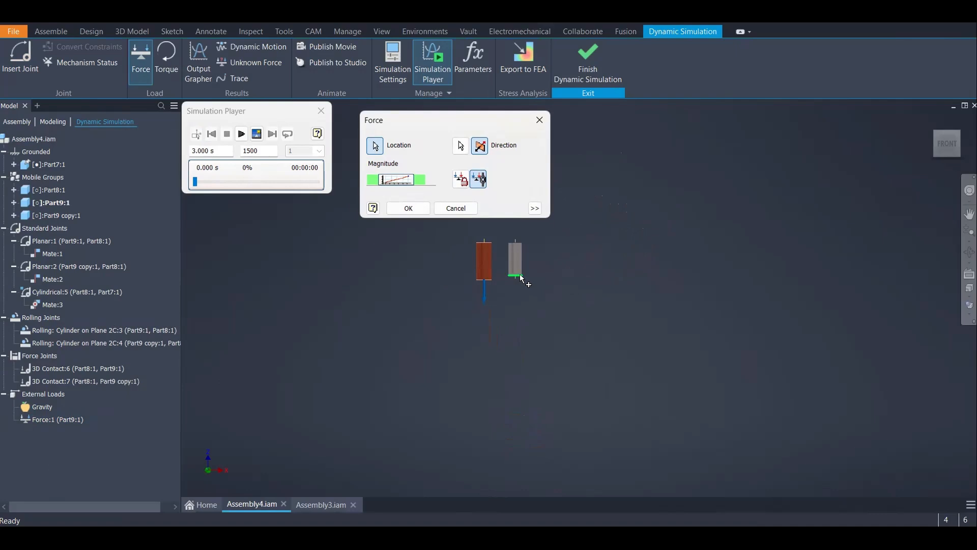
left_click(515, 279)
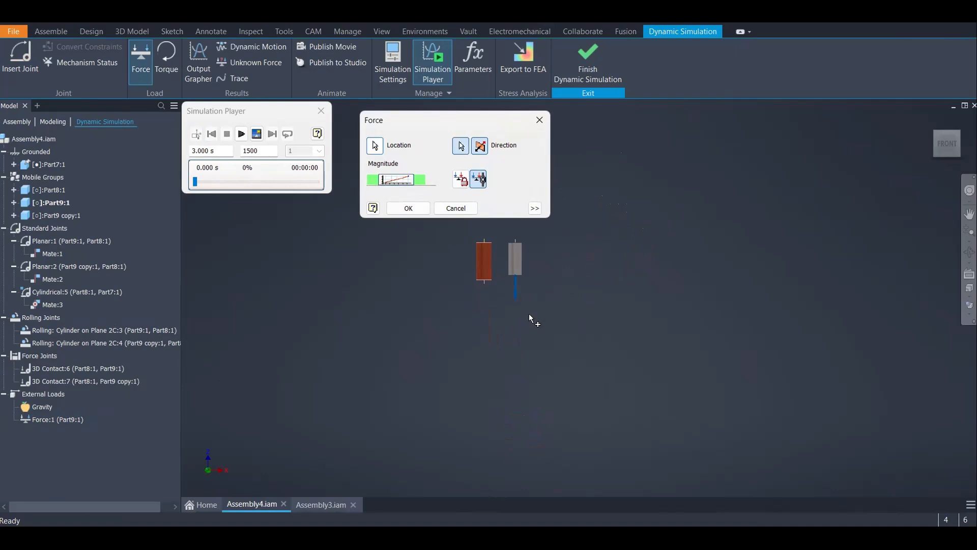
left_click(409, 208)
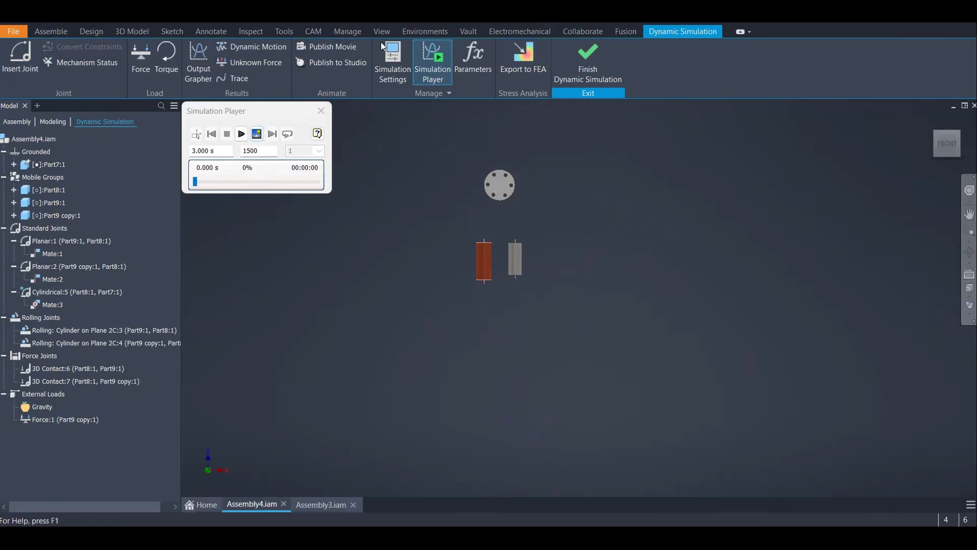
Rebuild all of the assembly and run the dynamic simulation with the relocated force.
left_click(348, 31)
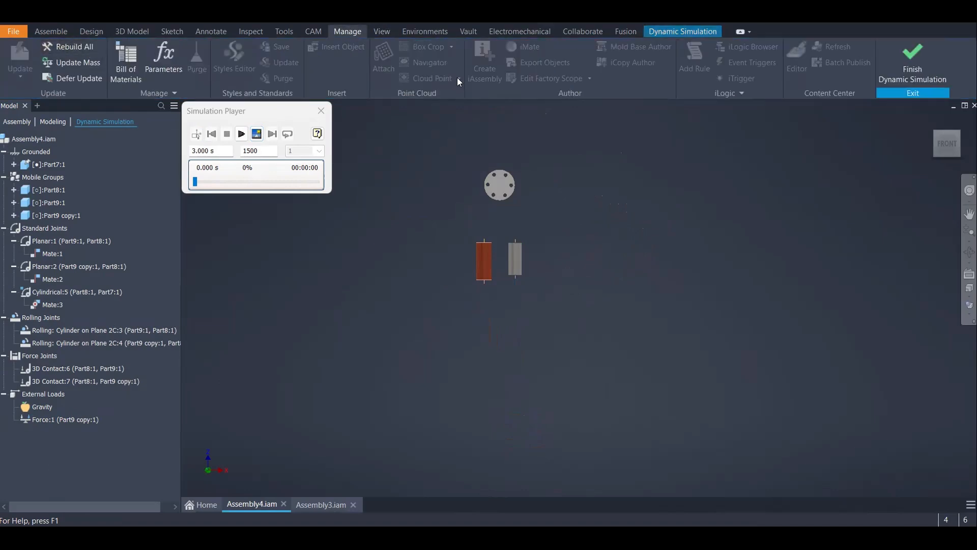
left_click(682, 31)
left_click(241, 134)
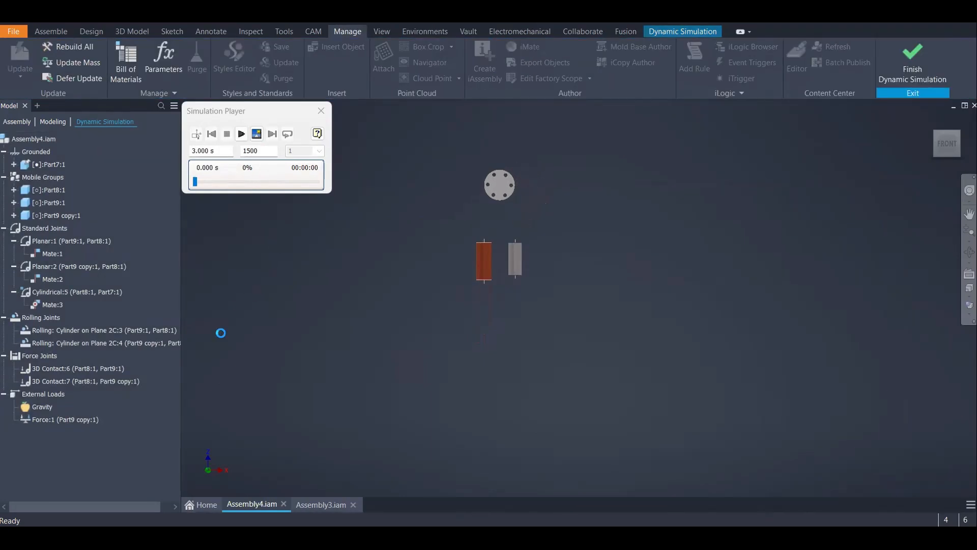
Set the starting-point magnitude of the force on Part9 copy:1 to 100 N and accept the graph and force definition.
left_click(48, 419)
double_click(48, 420)
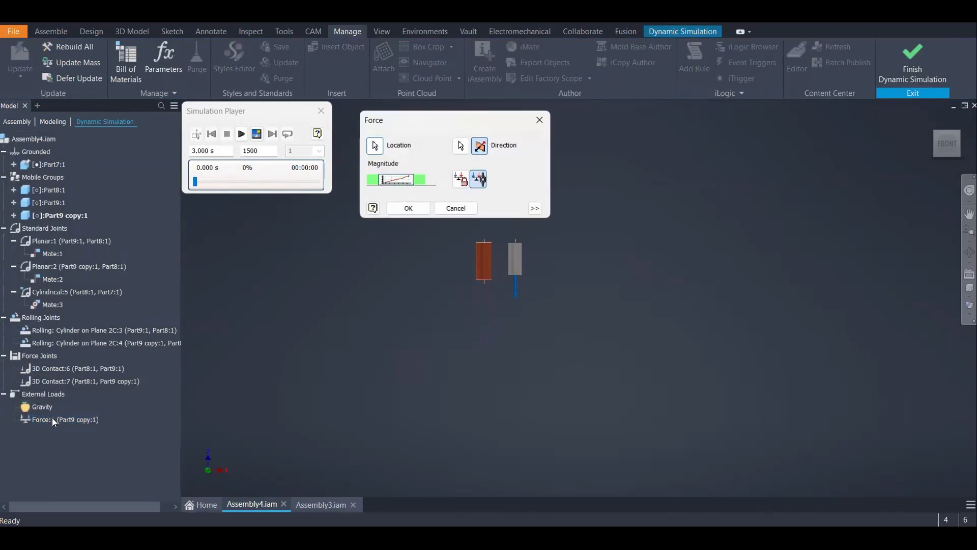
left_click(398, 180)
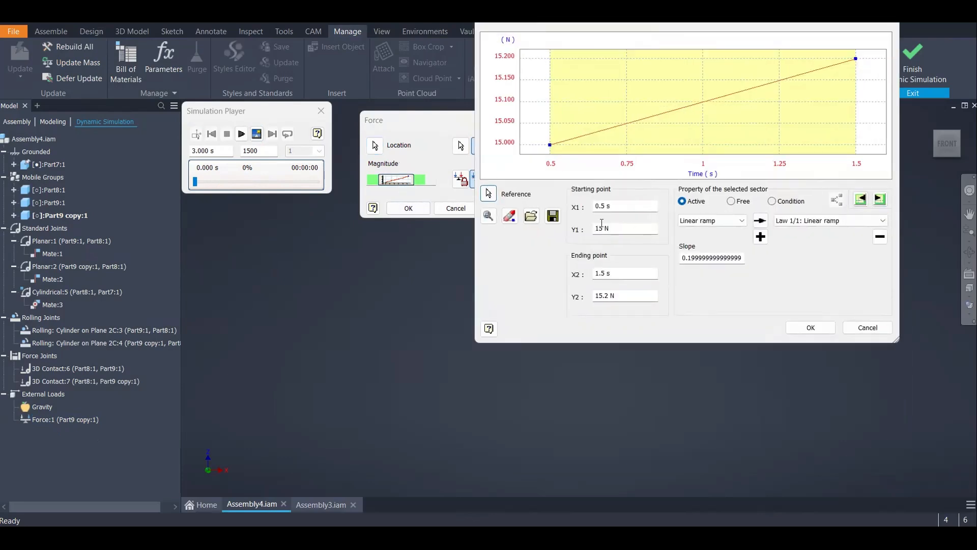
left_click_drag(609, 230, 583, 232)
type("100")
left_click(639, 273)
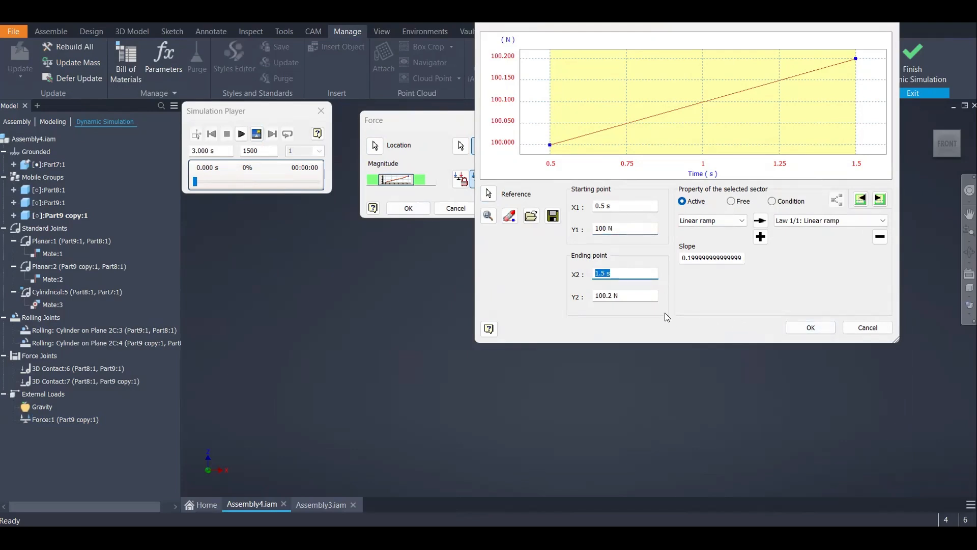
left_click(810, 326)
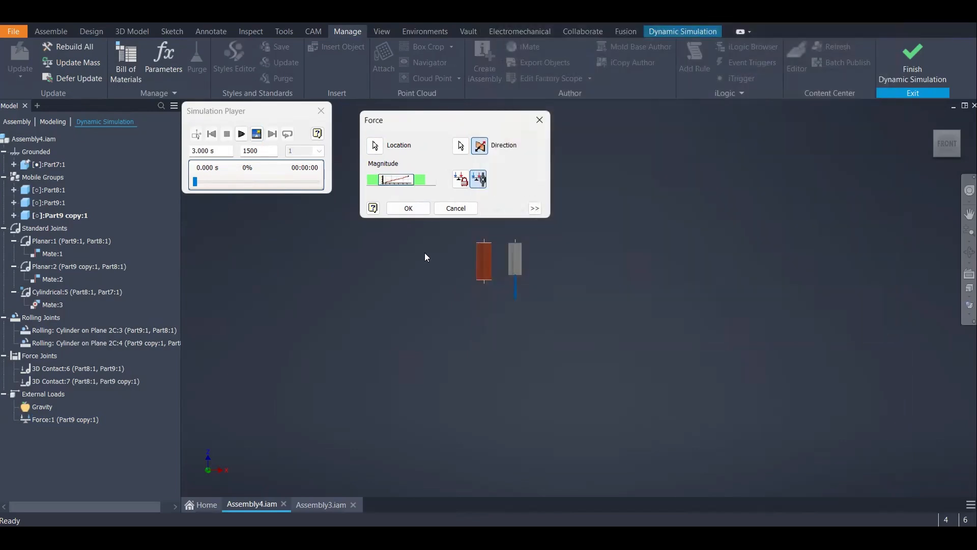
left_click(414, 213)
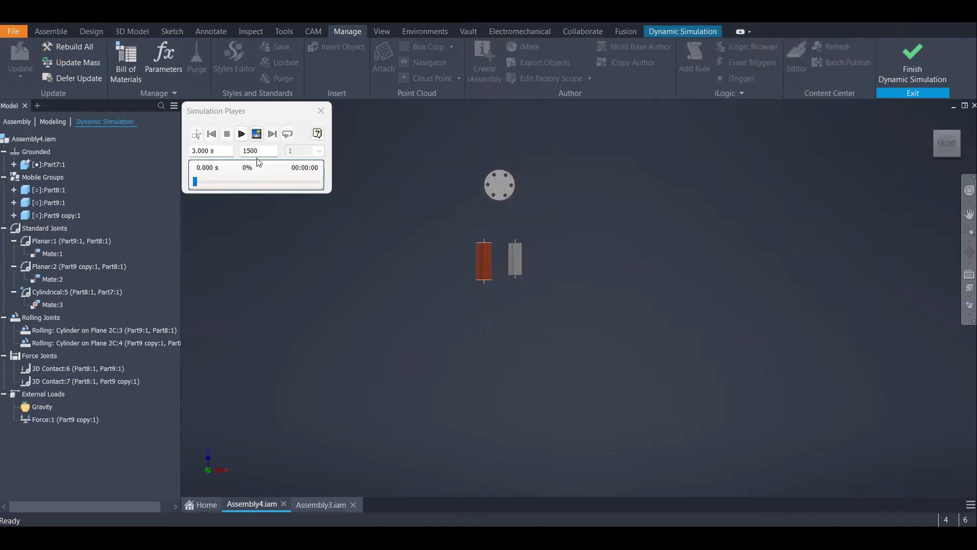
Save Assembly4.iam and run the dynamic simulation with the increased force.
left_click(669, 30)
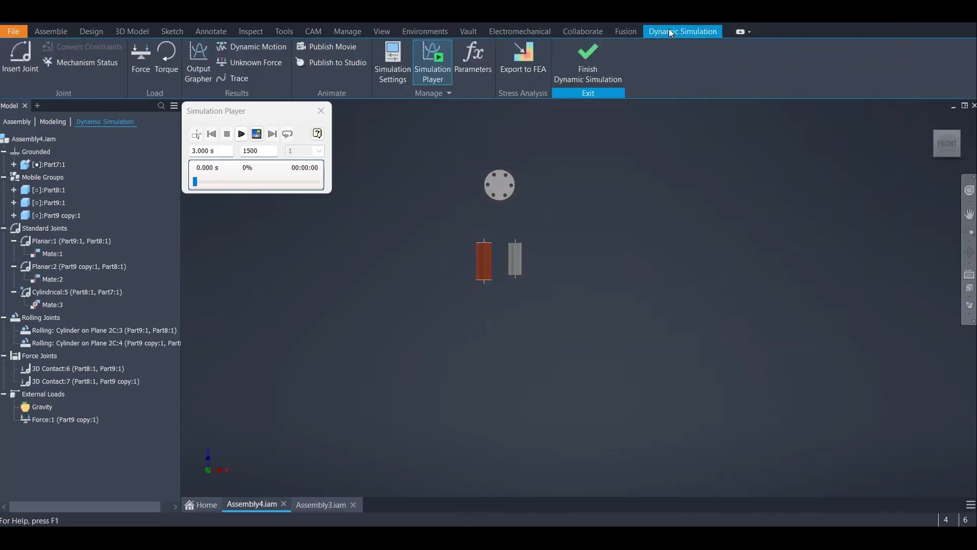
key("ctrl+s")
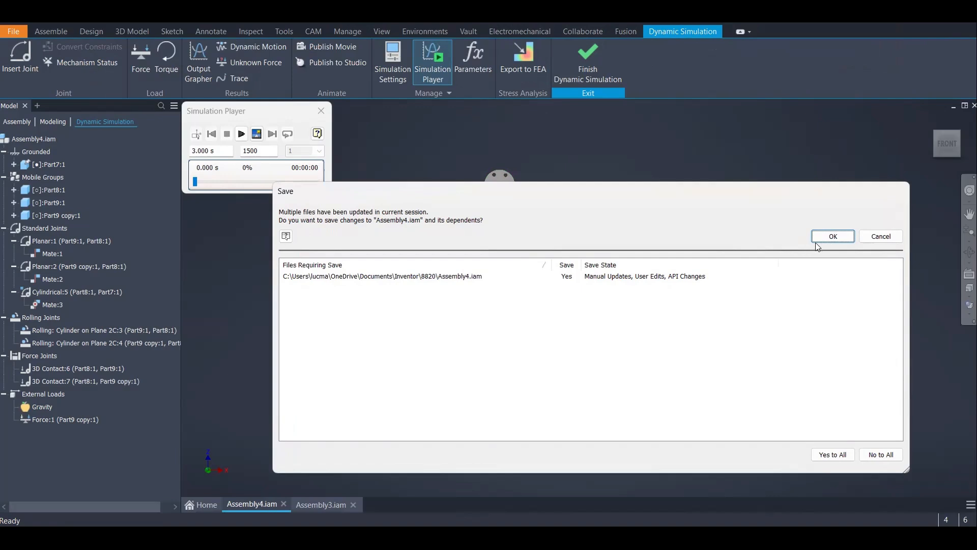
left_click(827, 235)
left_click(242, 133)
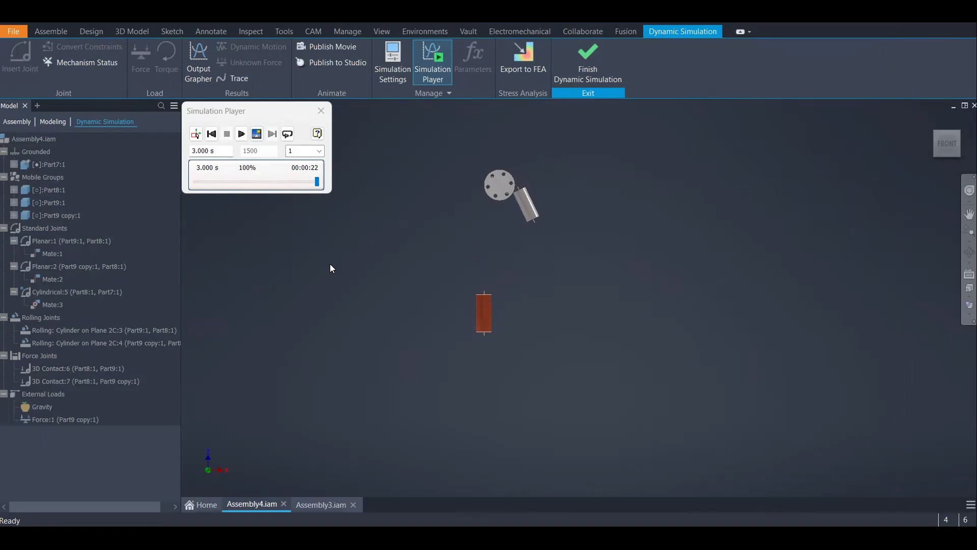
Return the simulation to construction mode and open the properties of the cylindrical joint between Part8:1 and Part7:1.
left_click(196, 134)
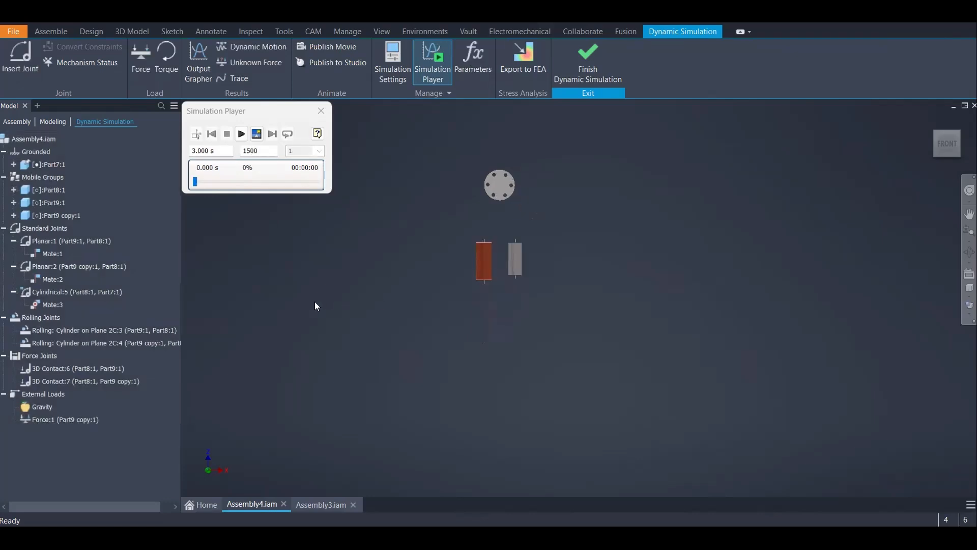
right_click(51, 298)
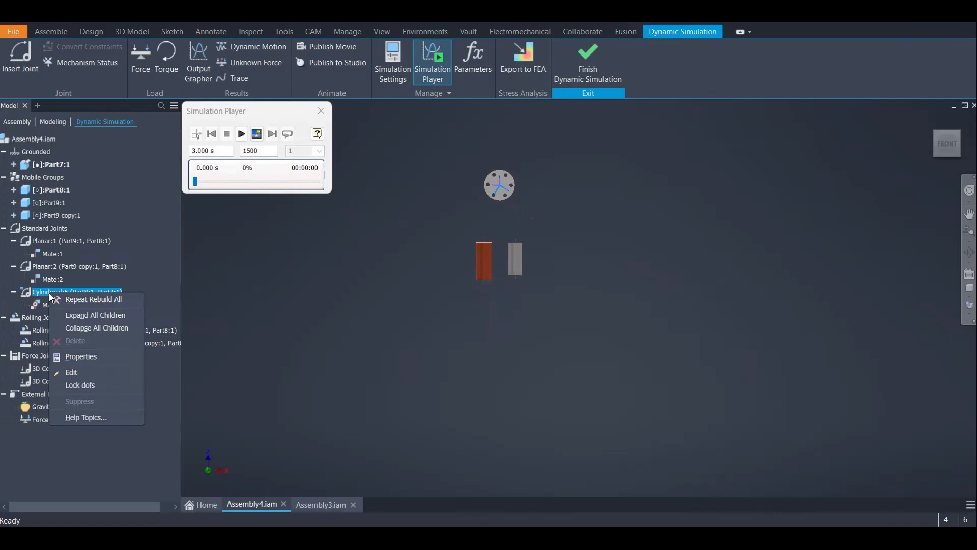
left_click(82, 356)
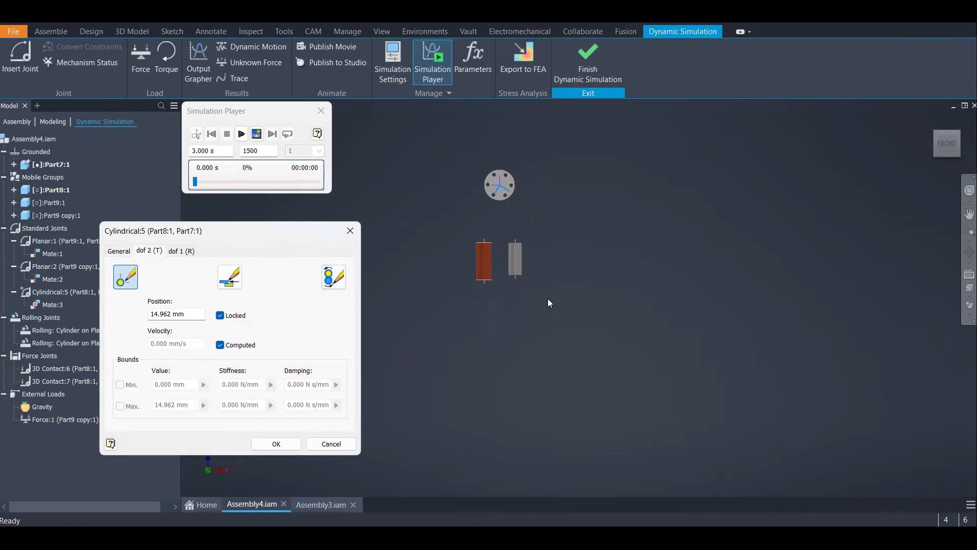
Examine the cylindrical joint's translation axis on the pulley from the side alongside its translational degree-of-freedom settings.
mouse_move(541, 252)
middle_mouse_down()
mouse_move(630, 275)
mouse_move(593, 246)
mouse_move(522, 246)
middle_mouse_up()
scroll(579, 219, "up", 6)
middle_click_drag(580, 223, 542, 222, "shift")
middle_click_drag(597, 239, 635, 269)
middle_click_drag(483, 270, 496, 298)
scroll(493, 260, "down", 3)
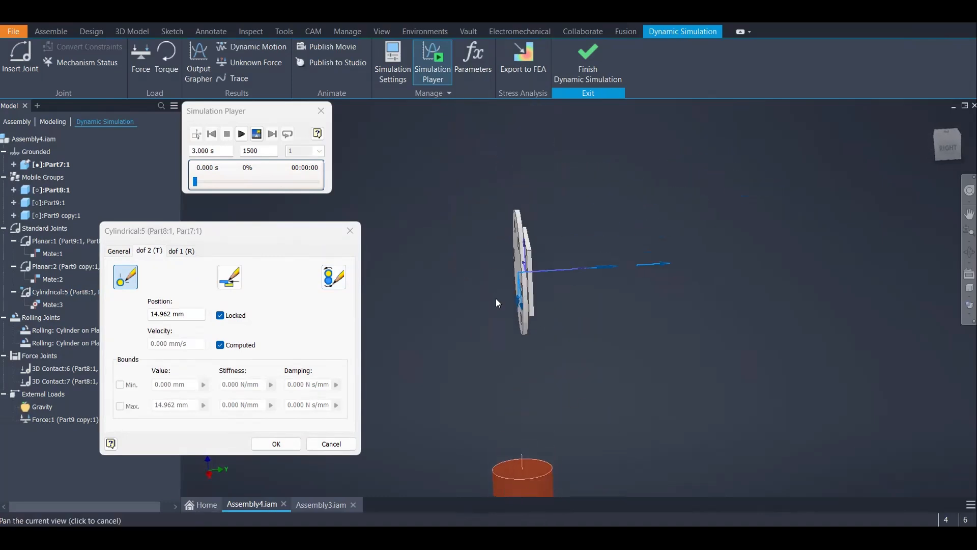
scroll(518, 262, "up", 4)
middle_click_drag(619, 279, 598, 301)
mouse_move(463, 313)
middle_mouse_down("shift")
mouse_move(476, 300)
mouse_move(466, 295)
middle_mouse_up("shift")
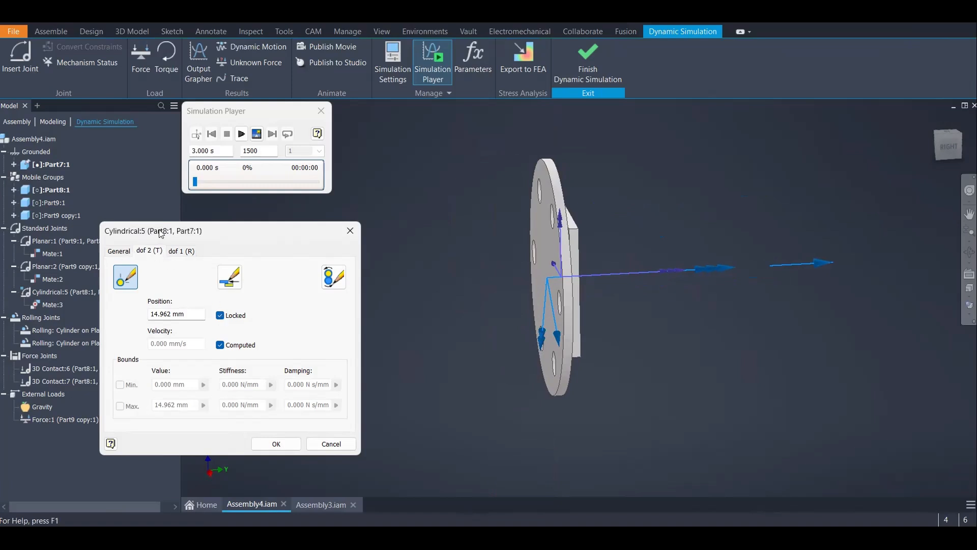
left_click_drag(162, 233, 246, 214)
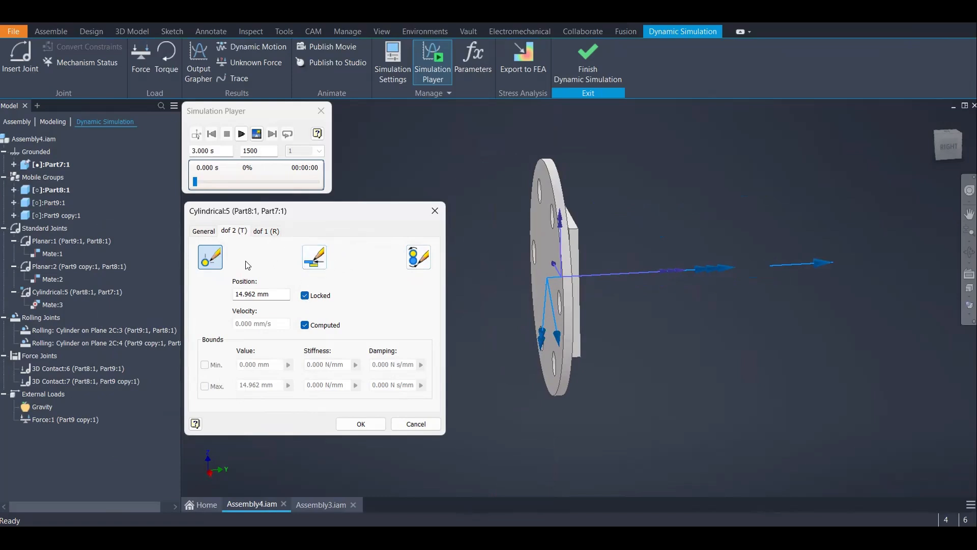
Enable joint torque on the cylindrical joint's rotation with a dry friction coefficient of 0.1 and a 17 mm radius, and accept it.
left_click(269, 233)
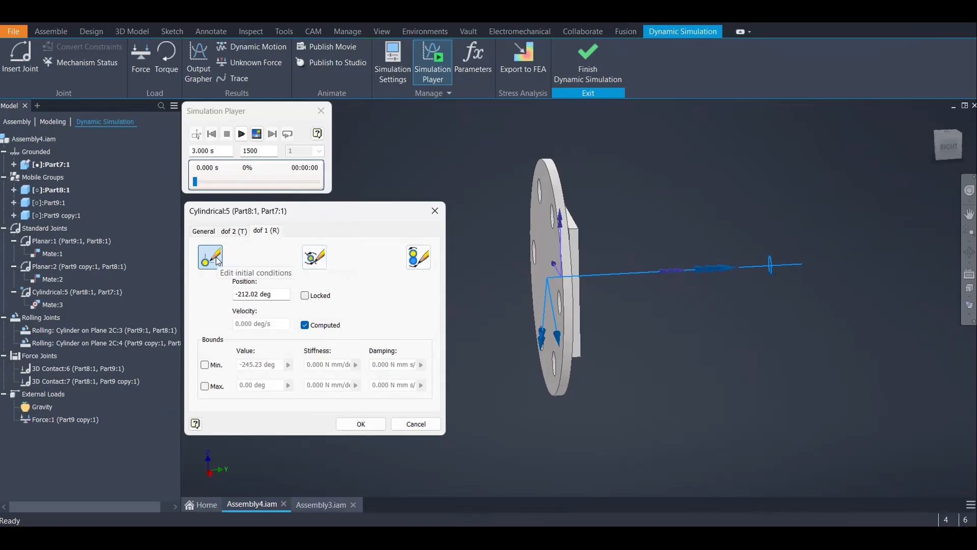
left_click(313, 259)
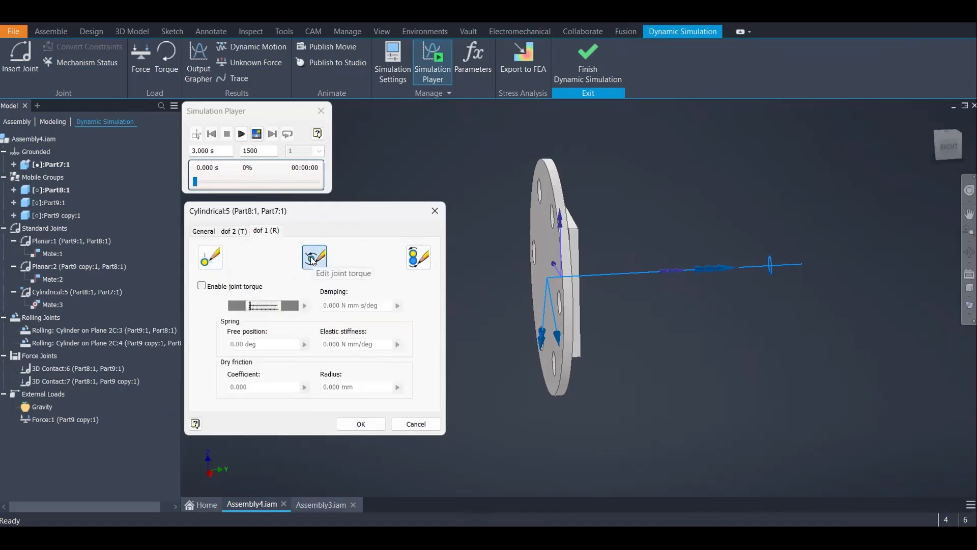
left_click(202, 286)
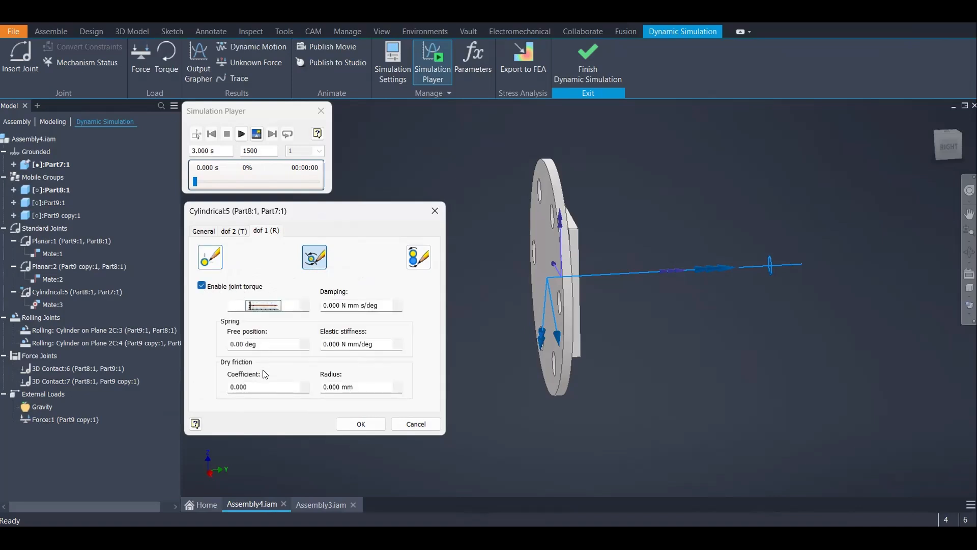
left_click(265, 388)
type("0.1")
left_click(362, 385)
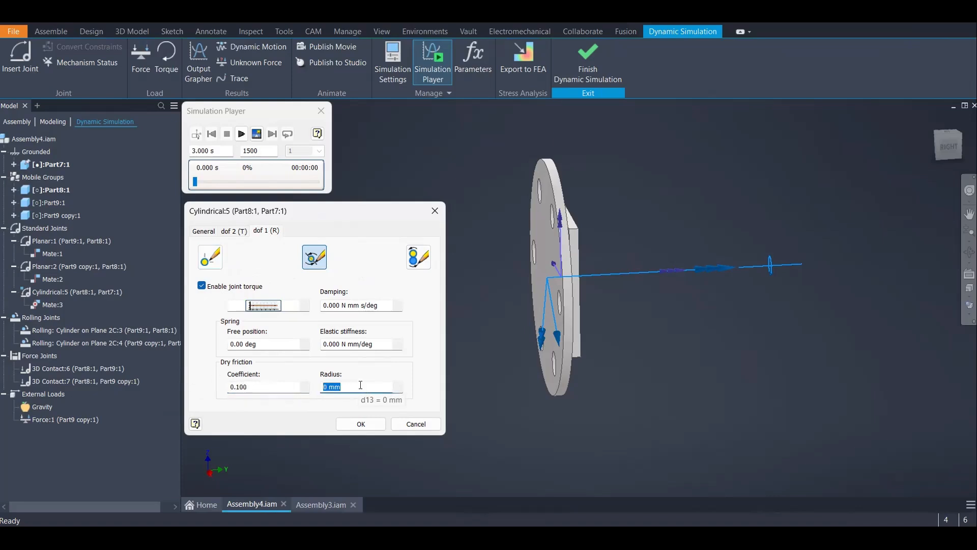
type("17")
middle_click_drag(641, 321, 573, 307, "shift")
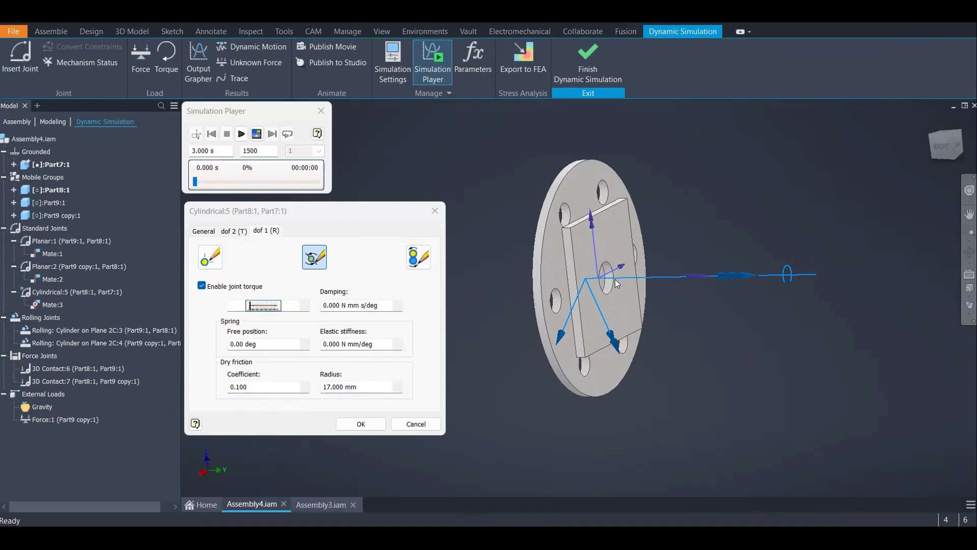
left_click(360, 423)
Show the assembly from the front, rebuild all of it and run the dynamic simulation with the joint friction.
scroll(413, 285, "down", 4)
middle_click_drag(412, 285, 568, 285, "shift")
left_click(946, 146)
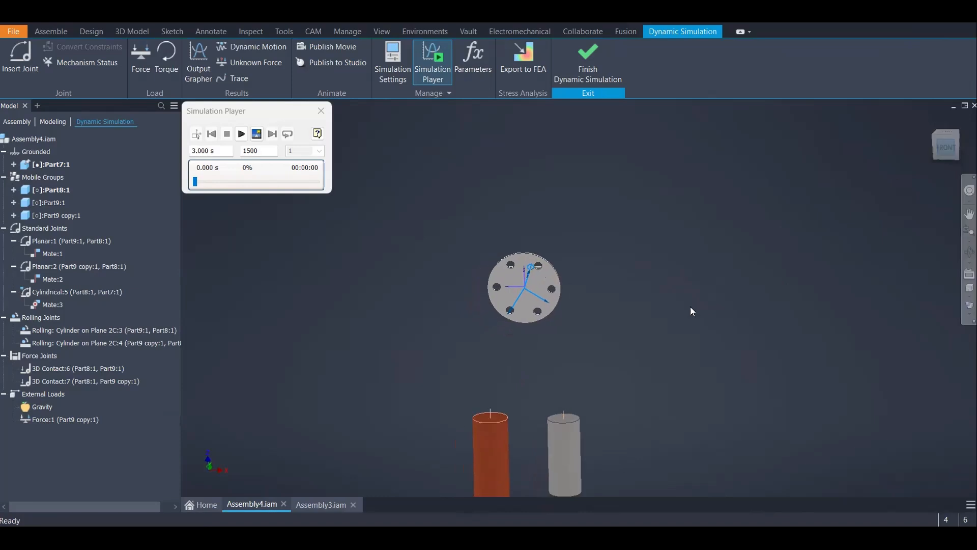
middle_click_drag(644, 284, 628, 268)
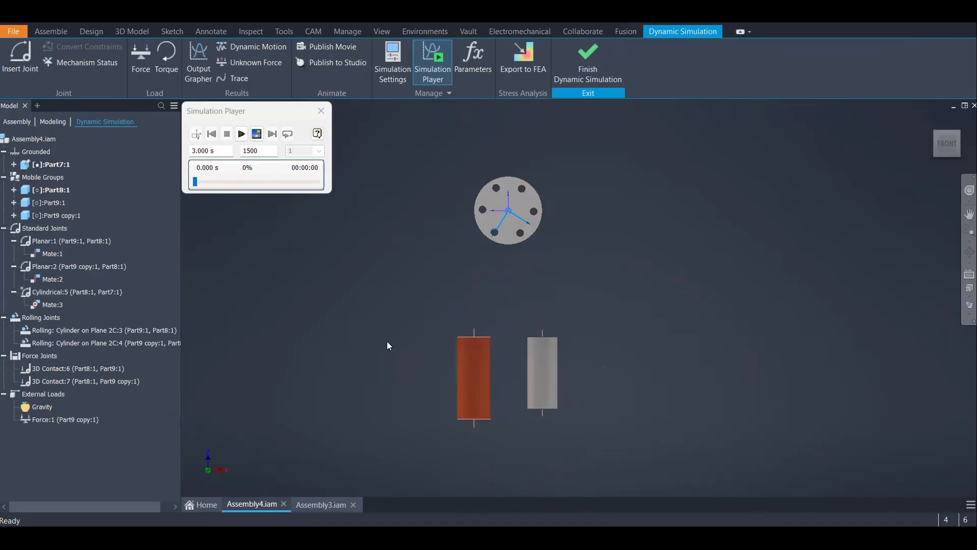
left_click(351, 32)
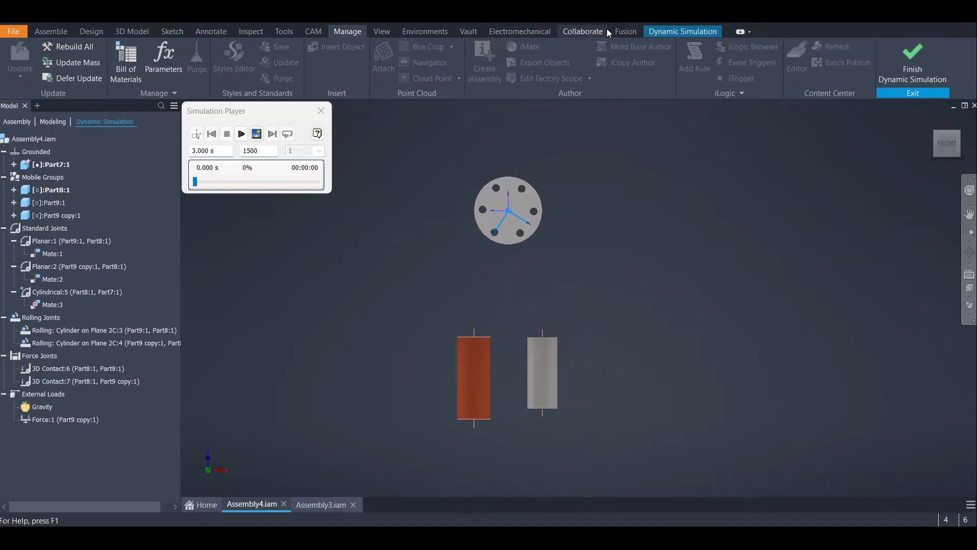
left_click(661, 32)
left_click(241, 134)
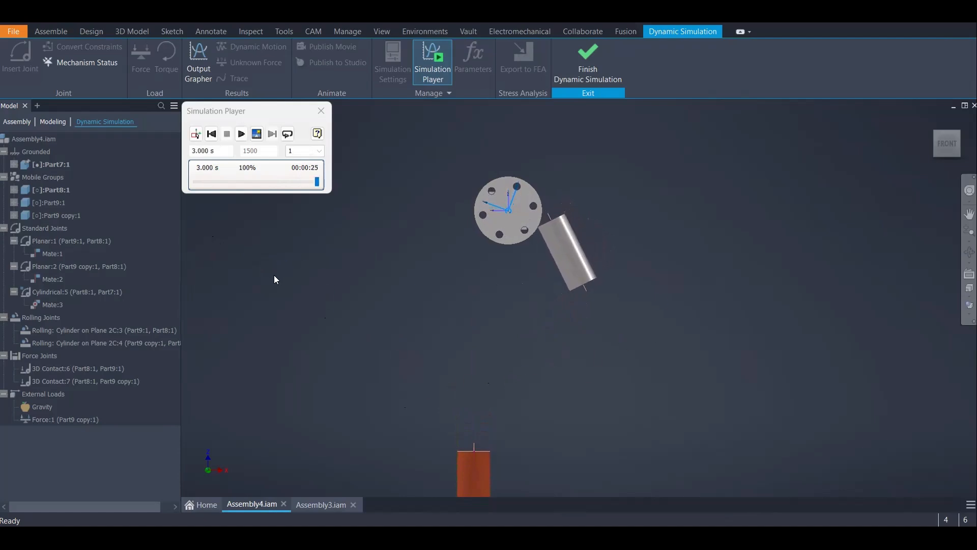
Open the Output Grapher, enlarge it and examine the forces of both rolling joints at the first time steps.
left_click(199, 54)
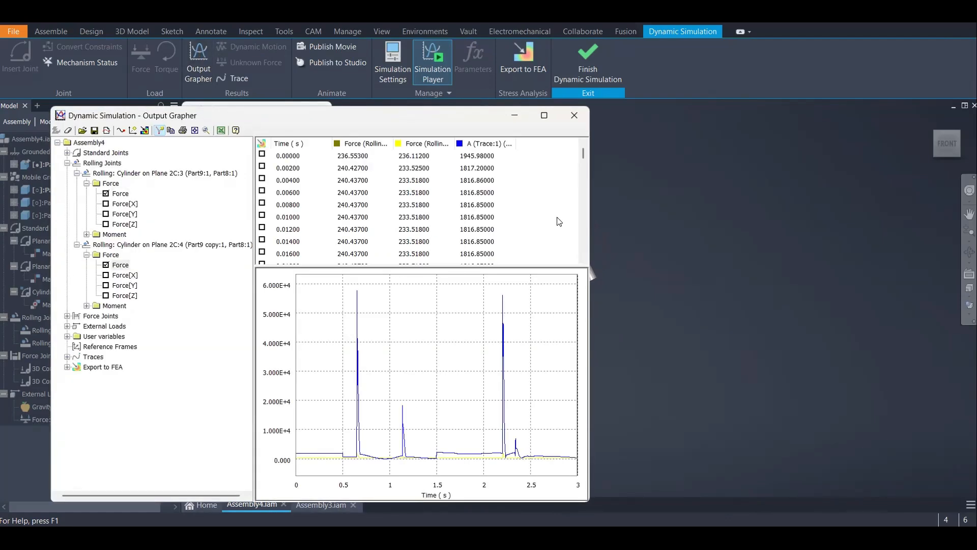
left_click_drag(589, 204, 755, 204)
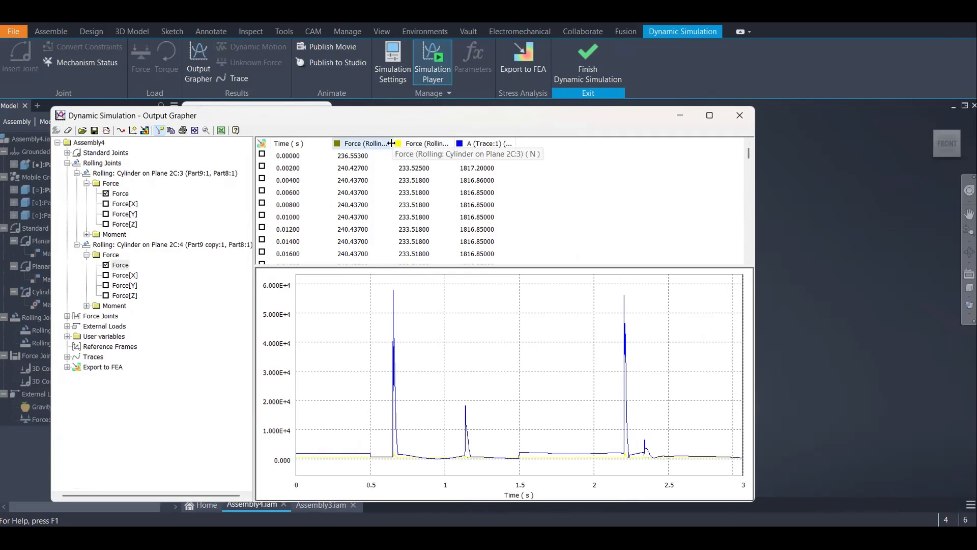
left_click_drag(392, 143, 420, 147)
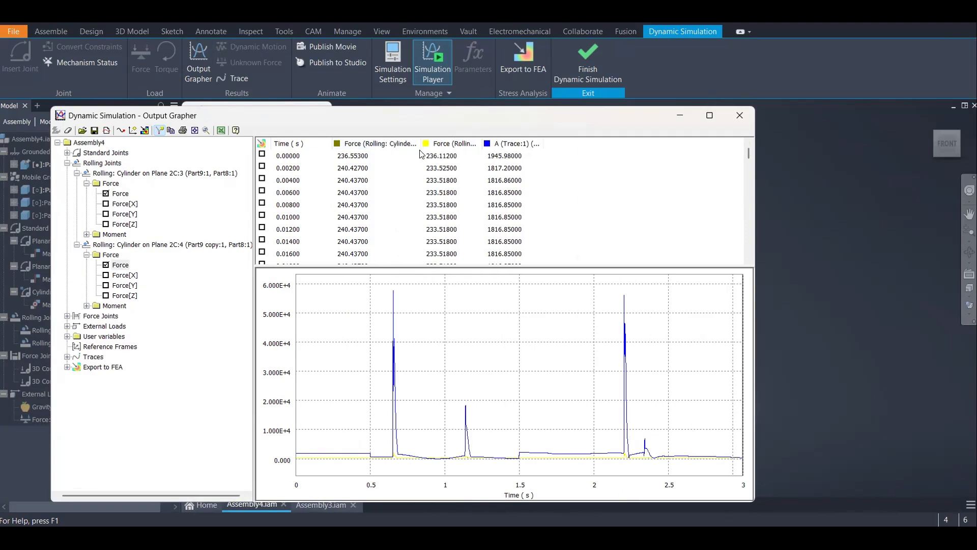
left_click(345, 159)
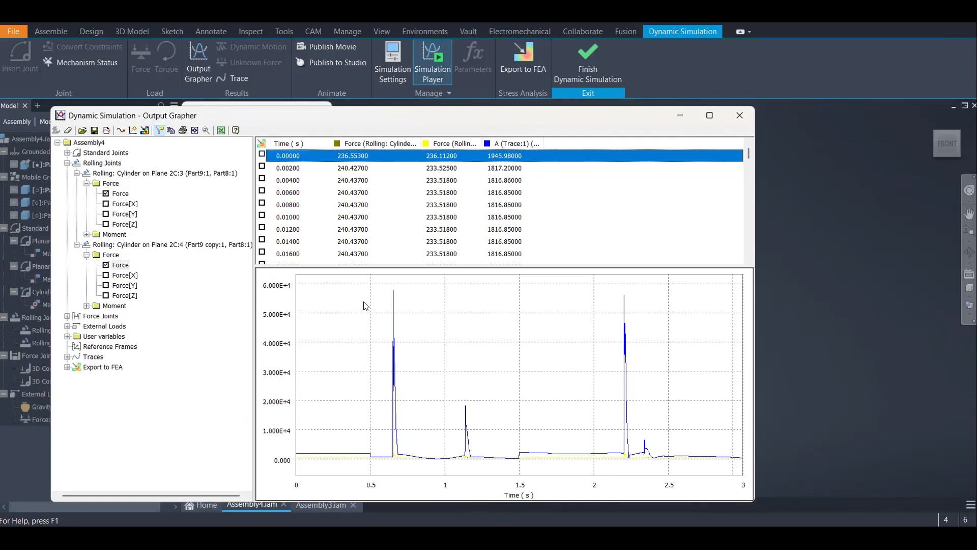
left_click(361, 192)
left_click(357, 217)
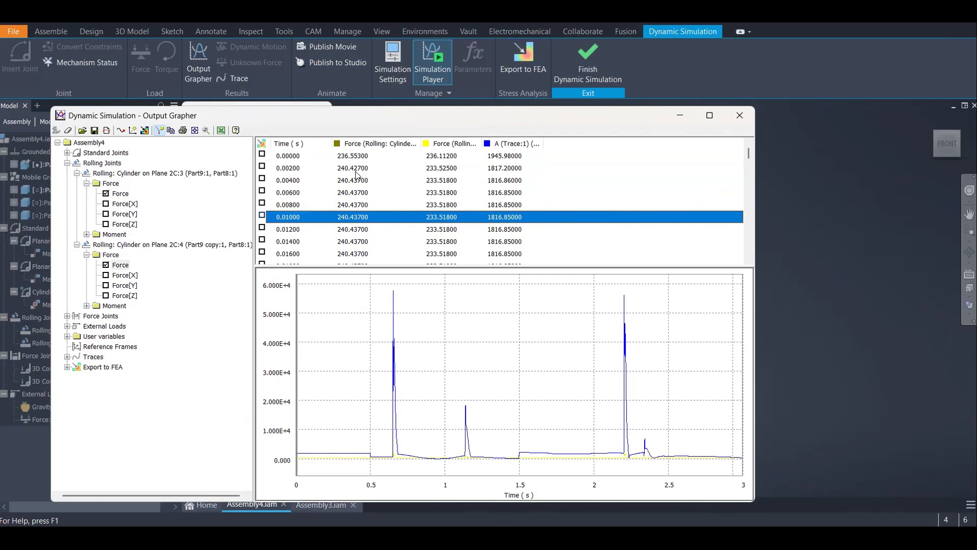
left_click(439, 170)
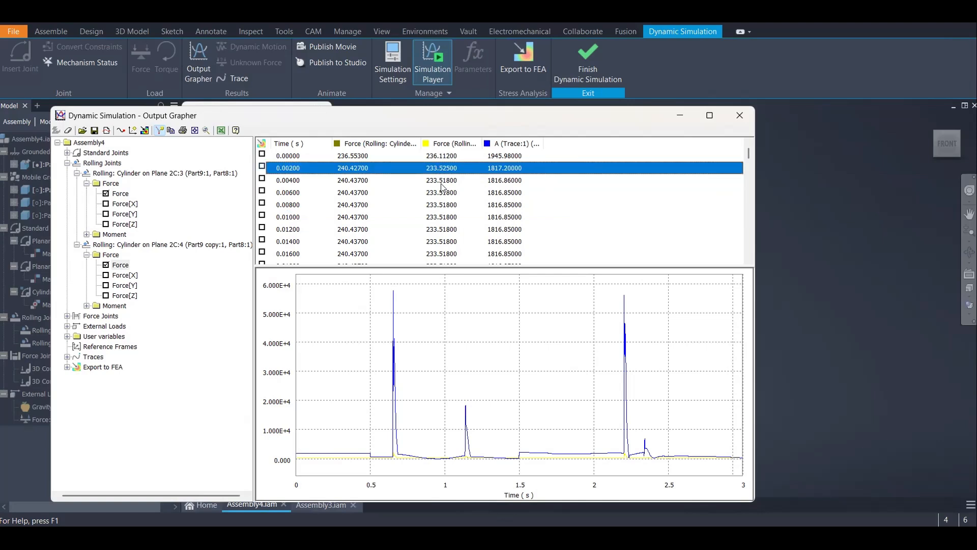
Examine both rolling-joint forces in the Output Grapher from the first time steps to just past 0.5 s.
left_click(444, 218)
scroll(494, 247, "down", 3)
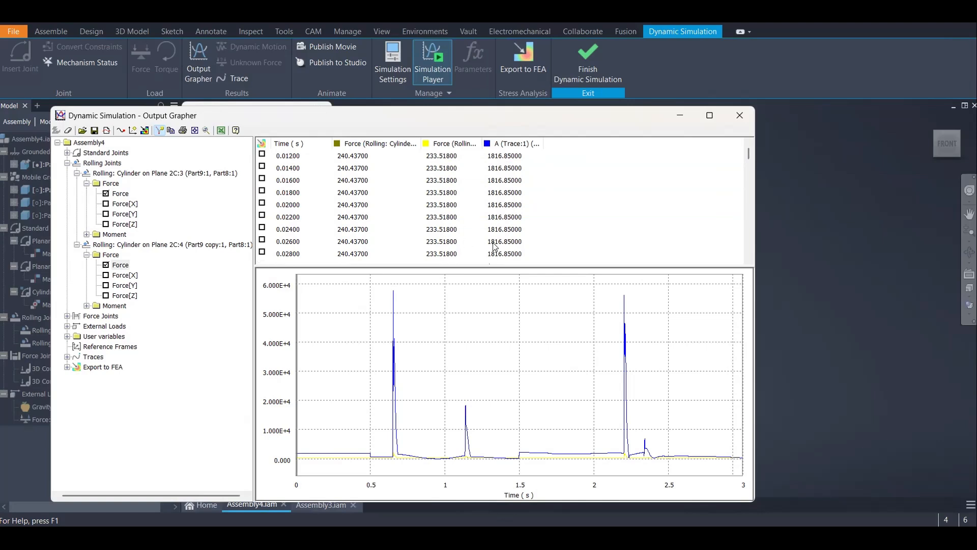
double_click(326, 438)
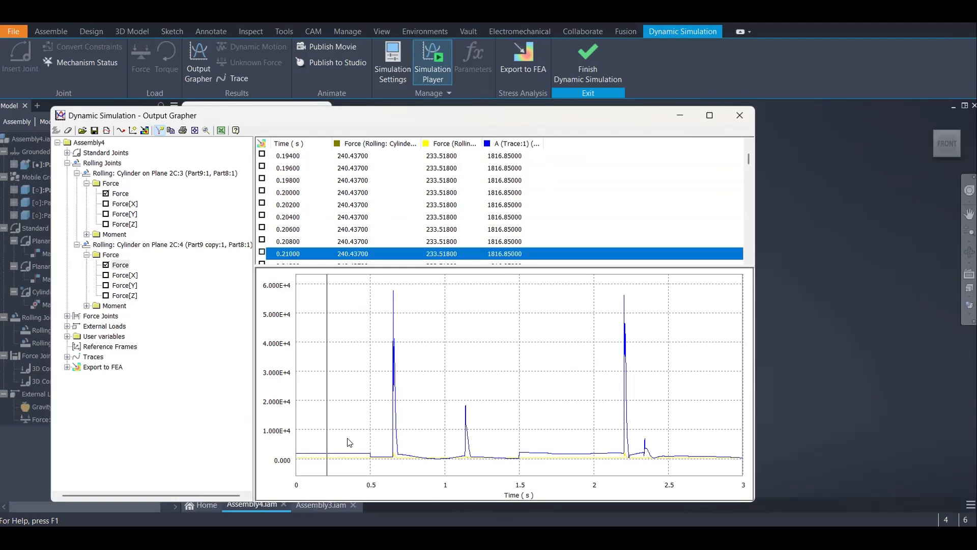
double_click(365, 438)
double_click(369, 439)
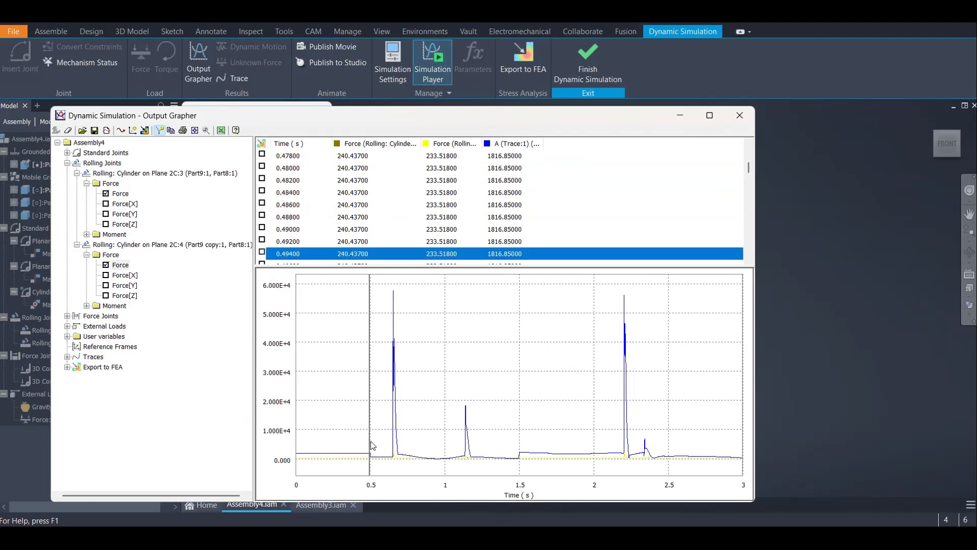
double_click(372, 443)
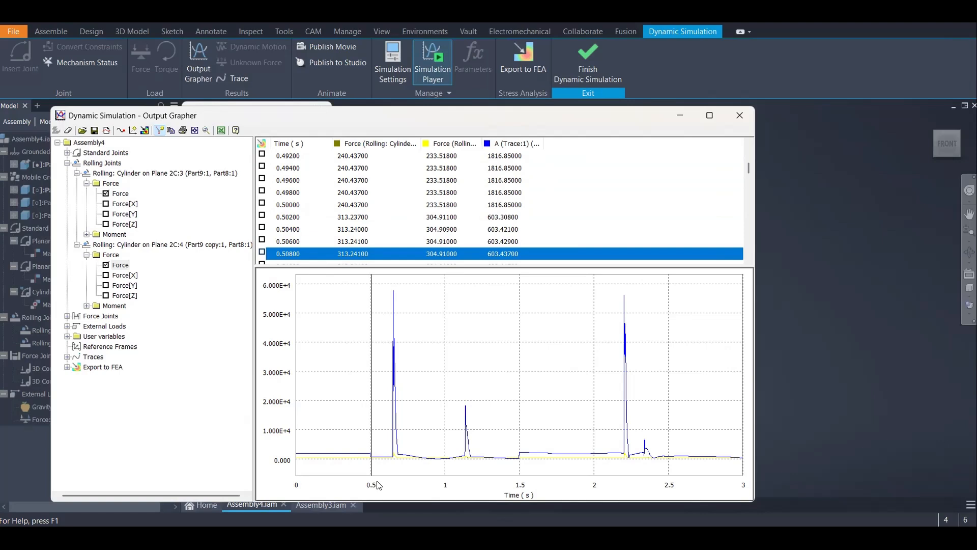
double_click(380, 450)
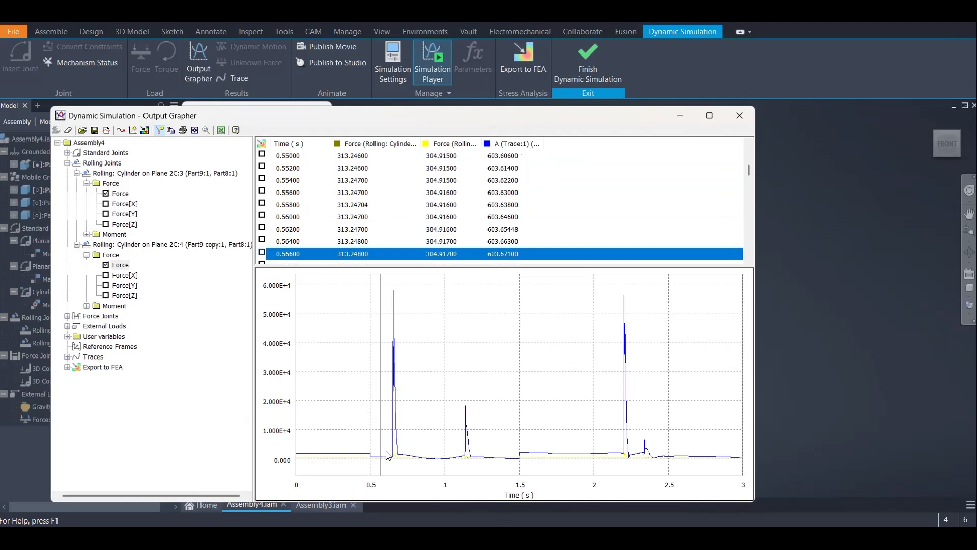
Examine the rolling-joint forces around the first peak near 0.65 s and at about 1.58 s.
left_click(387, 452)
left_click(391, 460)
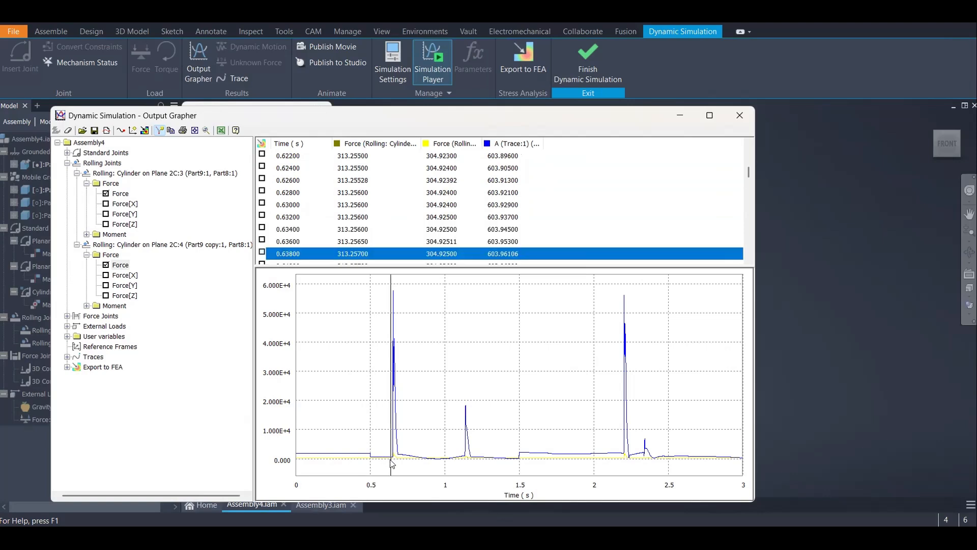
left_click(395, 452)
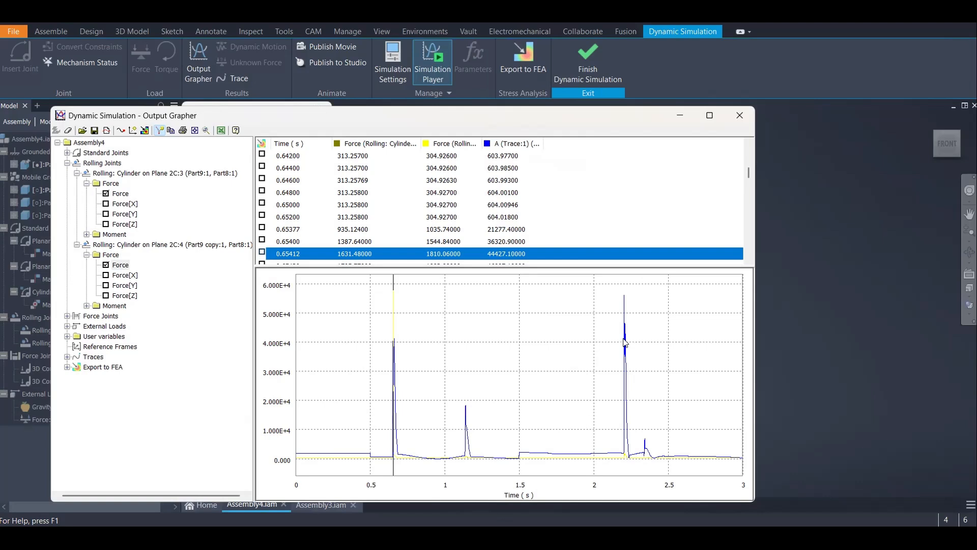
left_click(531, 389)
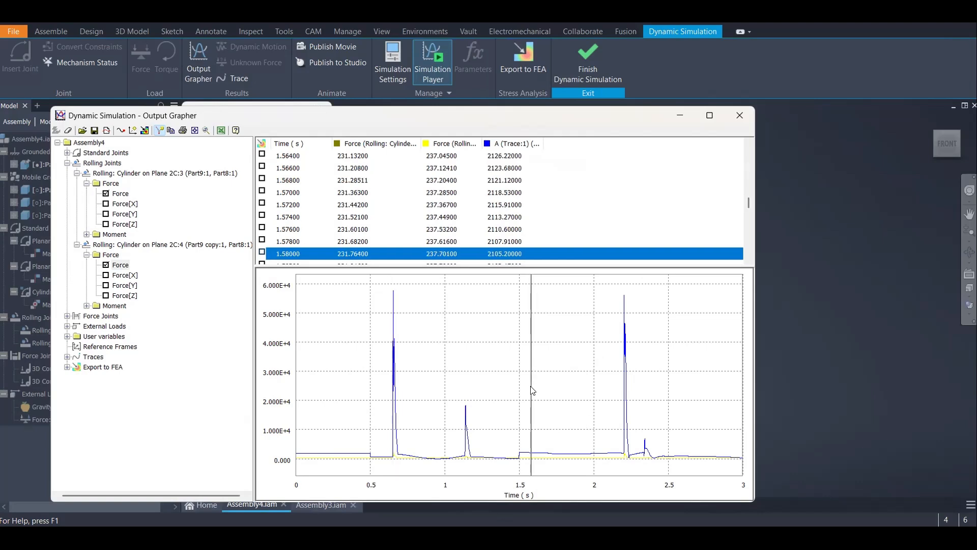
left_click(395, 295)
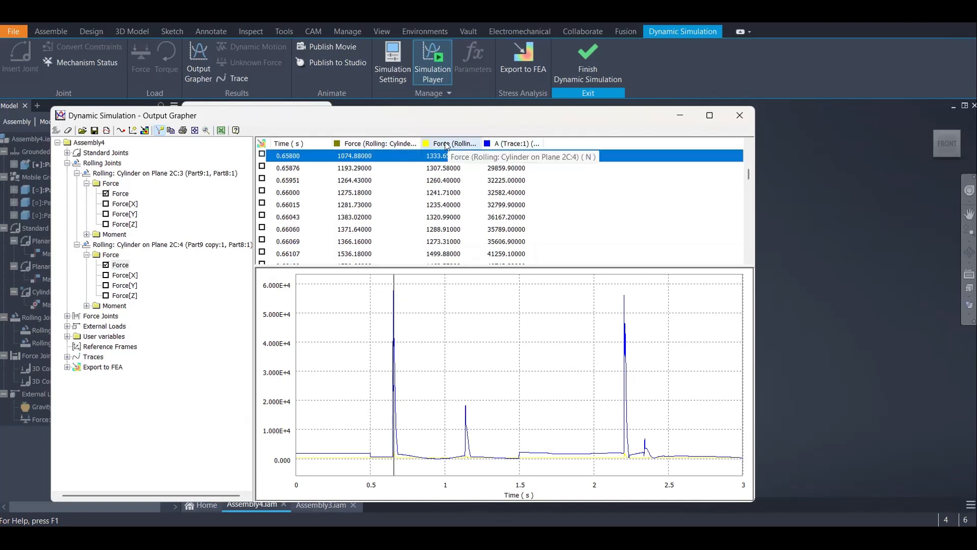
scroll(435, 206, "up", 1)
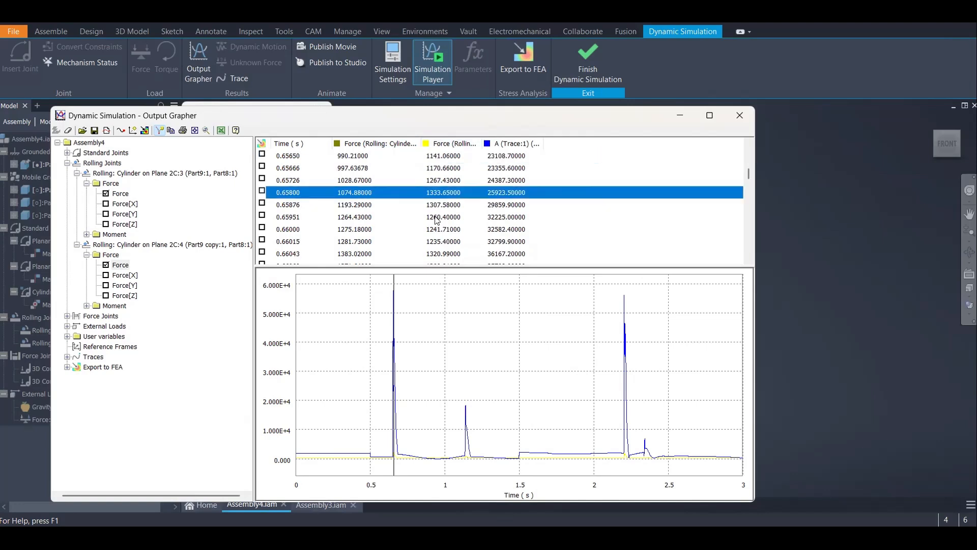
Find the global maximum force of the rolling joint Cylinder on Plane 2C:4.
right_click(449, 146)
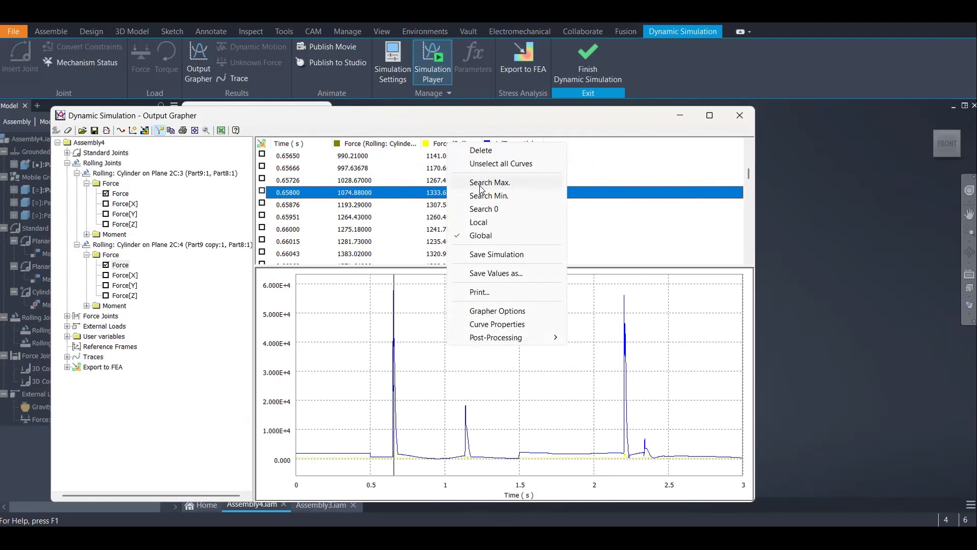
left_click(436, 148)
right_click(436, 147)
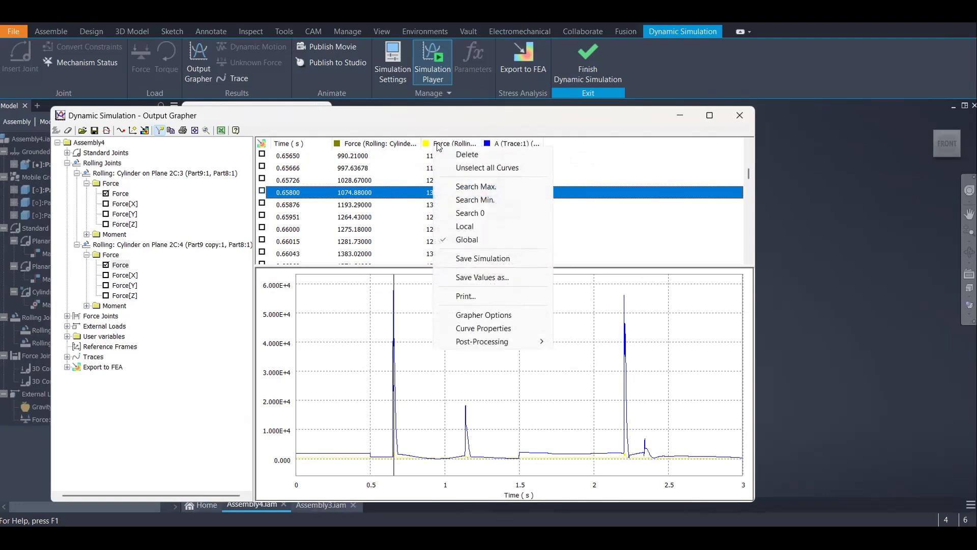
left_click(493, 190)
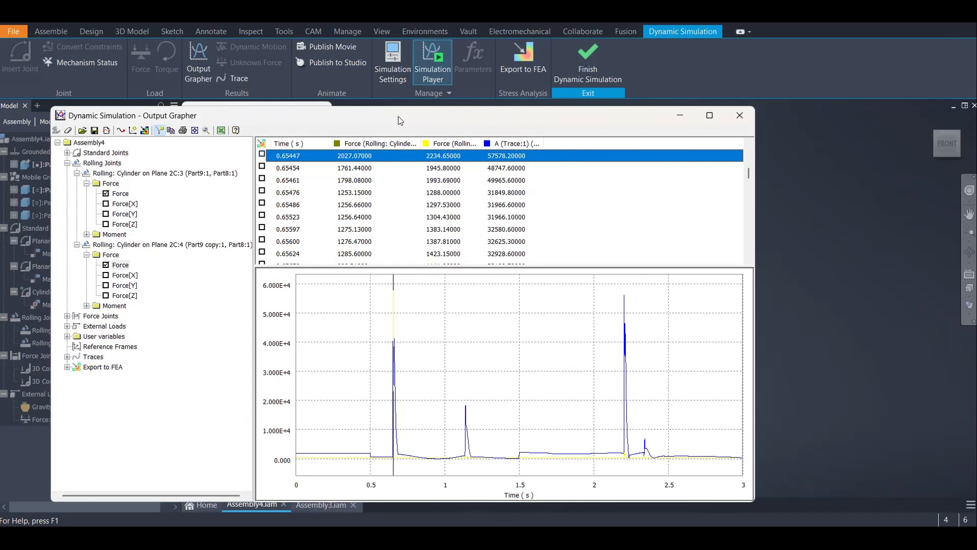
Narrow the Output Grapher window and move it aside to uncover the model browser and Simulation Player.
left_click_drag(398, 116, 467, 113)
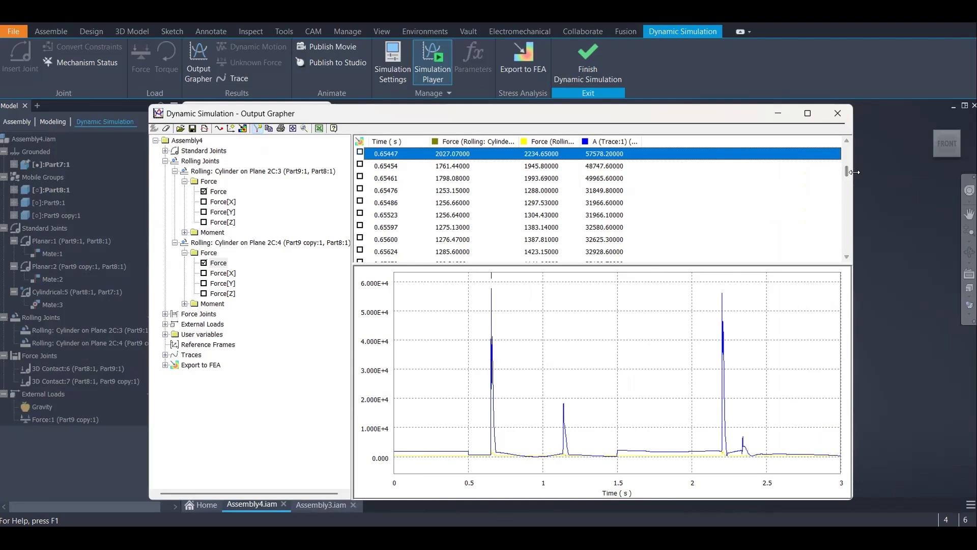
left_click_drag(854, 172, 672, 172)
left_click_drag(468, 105, 715, 97)
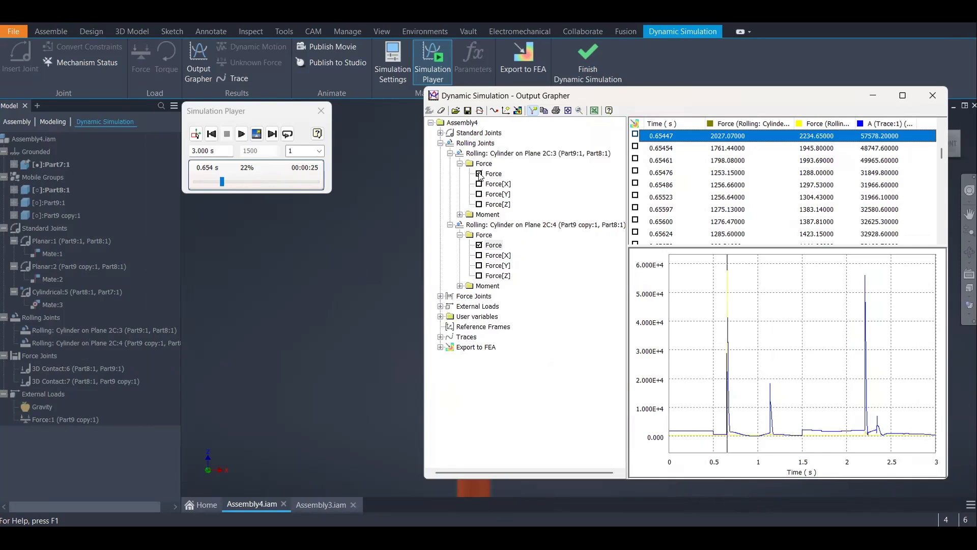
Try plotting the moment of the rolling joint Cylinder on Plane 2C:3.
left_click(459, 163)
left_click(459, 173)
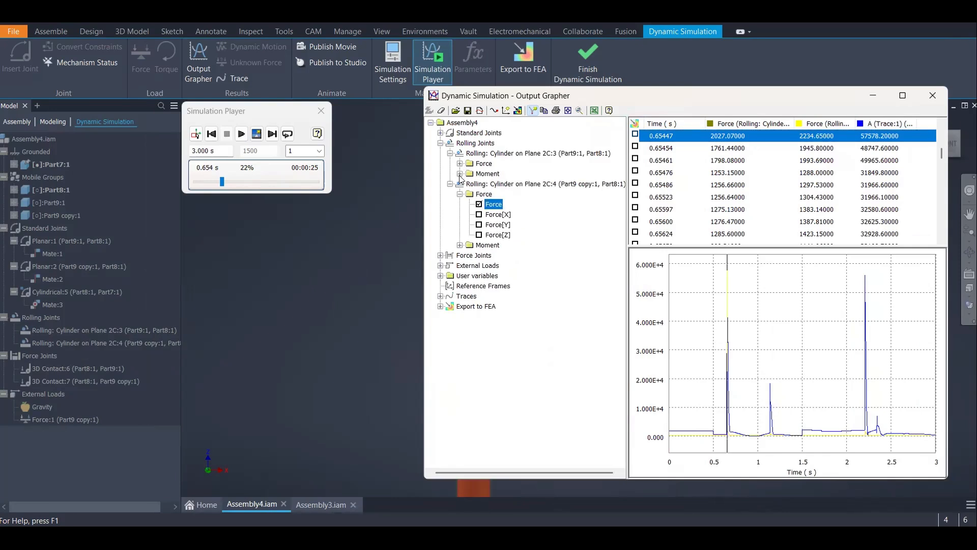
left_click(459, 174)
left_click(460, 173)
left_click(475, 185)
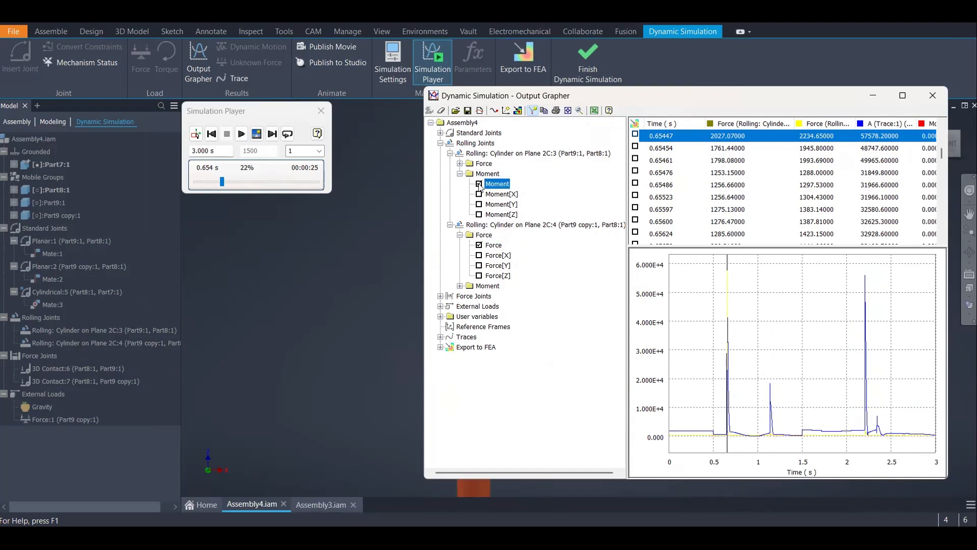
left_click(460, 174)
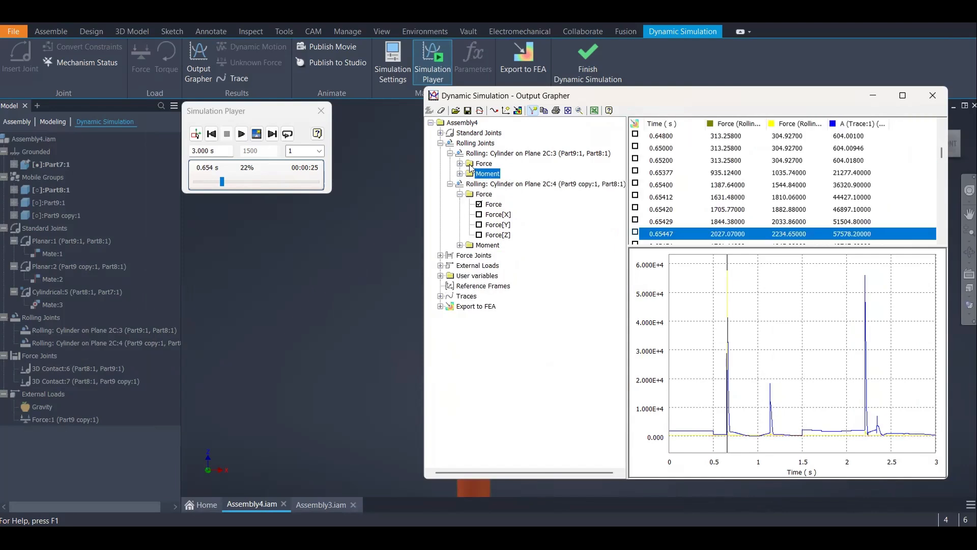
left_click(459, 163)
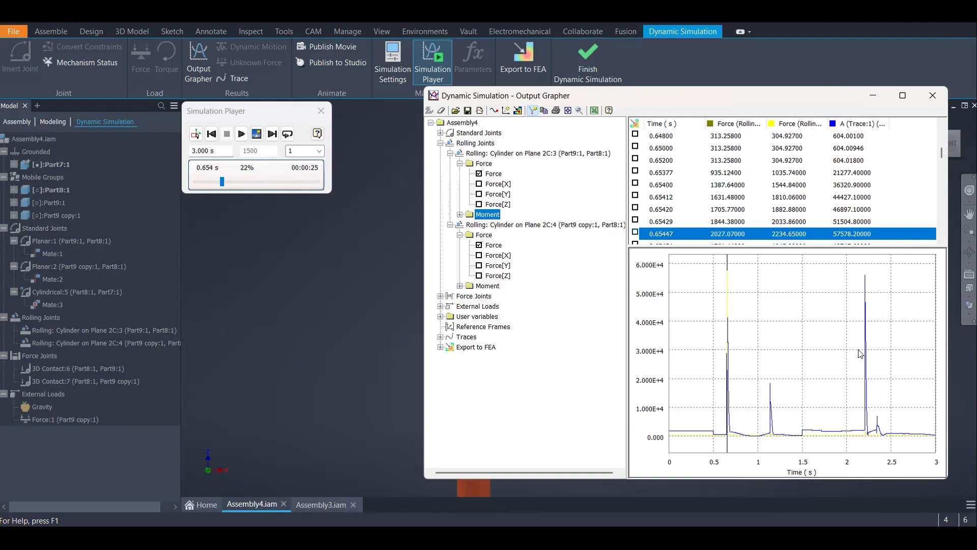
Close the Output Grapher, return to construction mode and turn on the force display for both rolling joints.
left_click(937, 101)
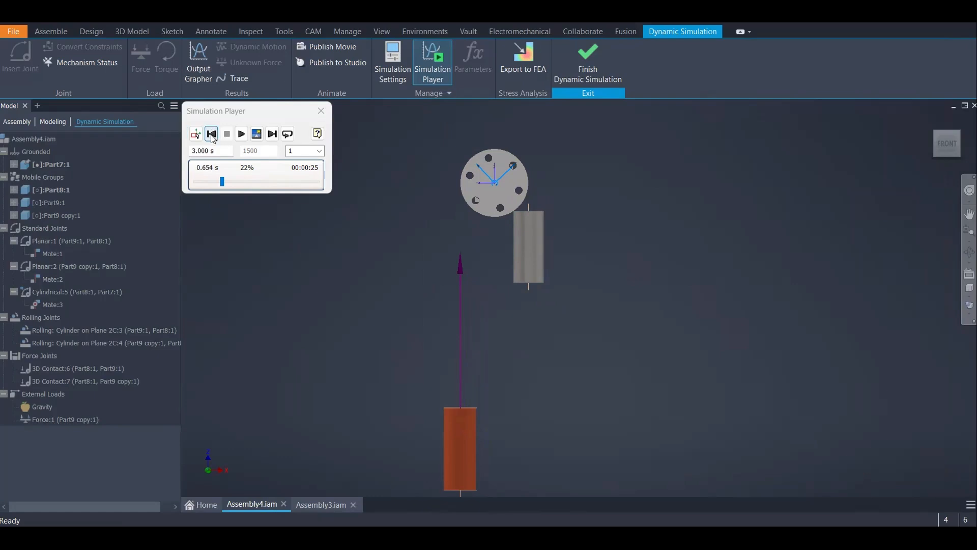
left_click(197, 135)
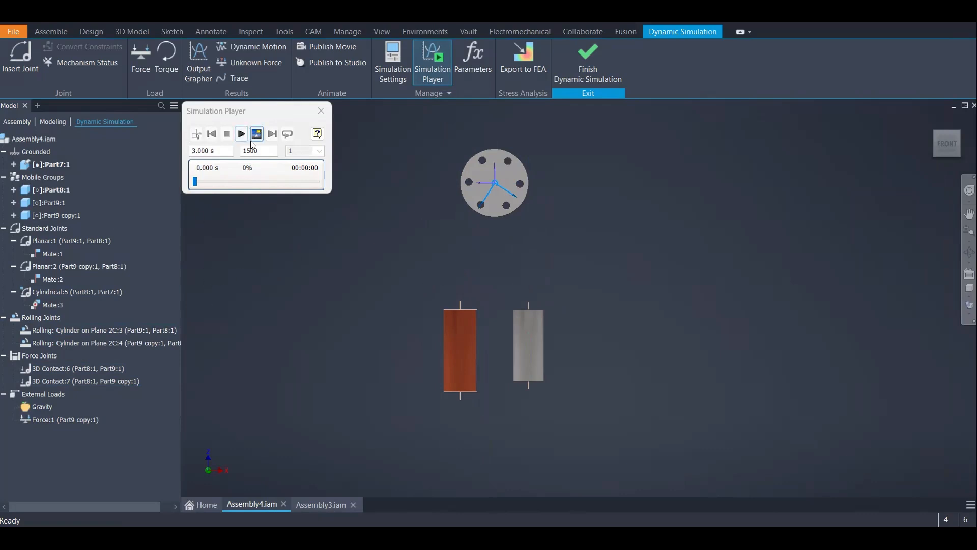
double_click(75, 332)
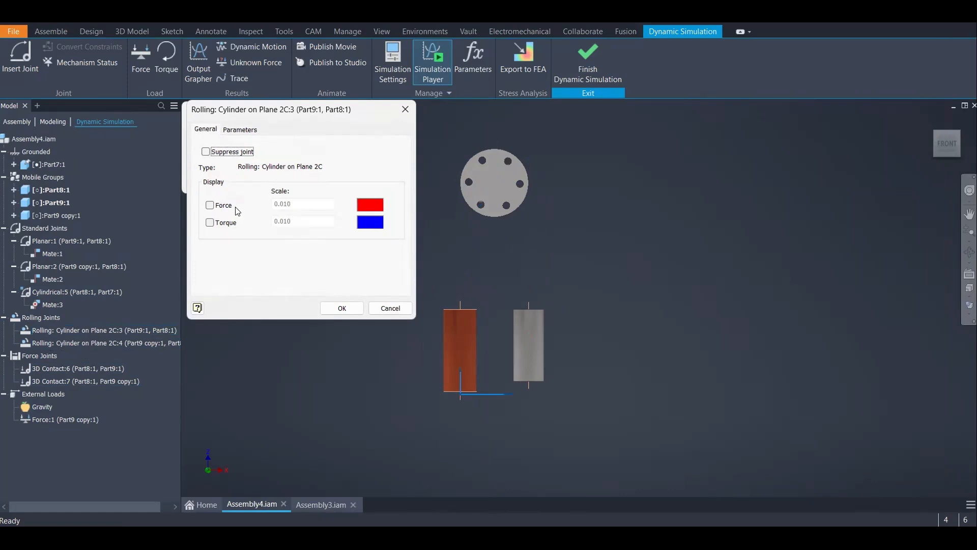
left_click(210, 206)
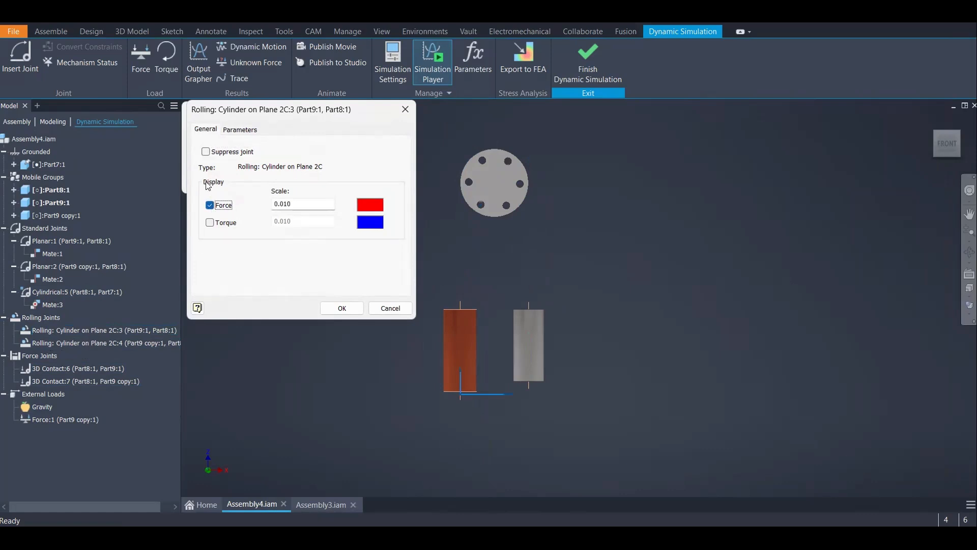
left_click(342, 308)
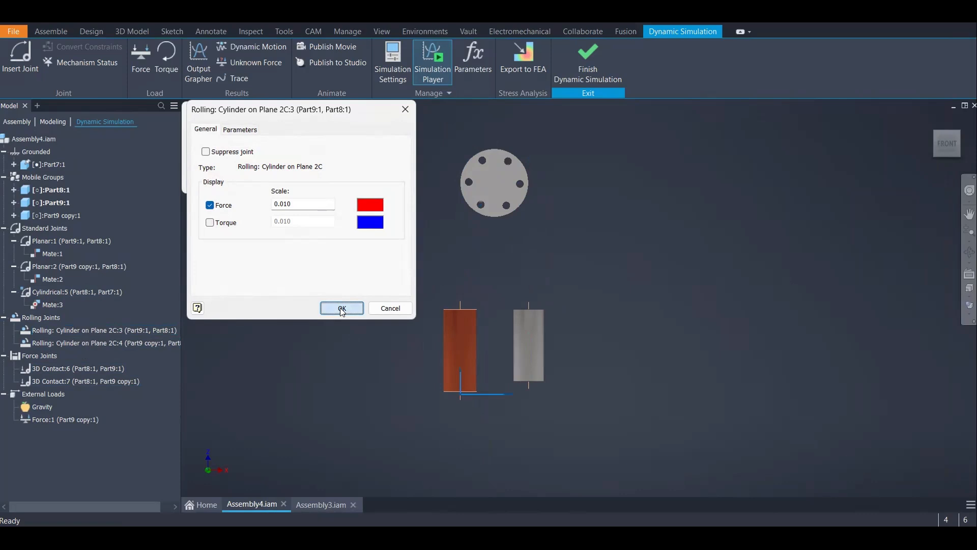
double_click(60, 343)
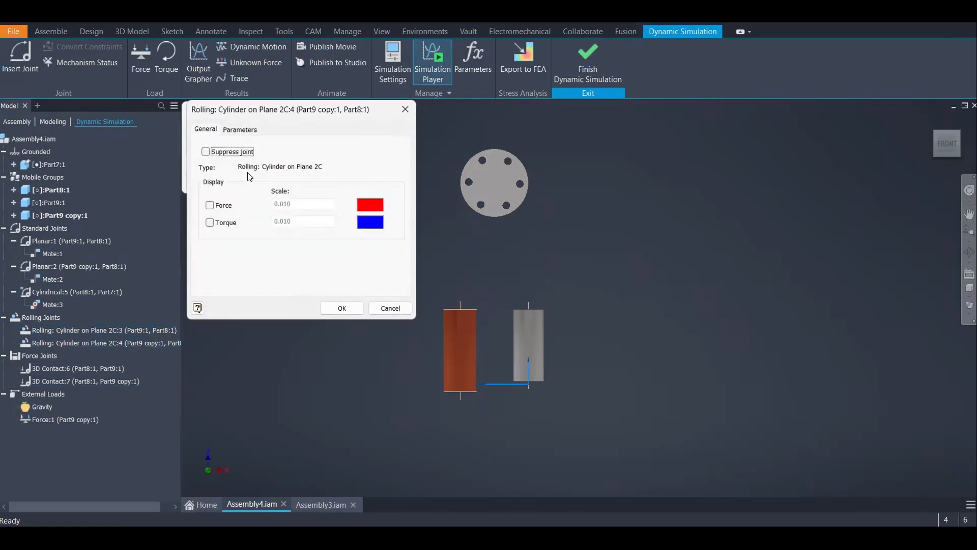
left_click(209, 206)
left_click(341, 308)
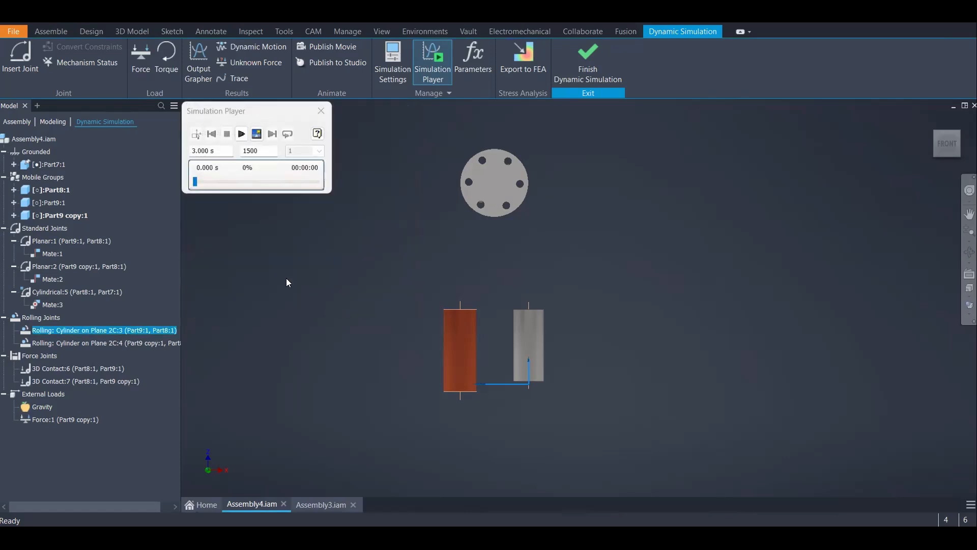
Run the 3 s dynamic simulation with the force vectors of both rolling joints displayed.
left_click(241, 134)
left_click(242, 134)
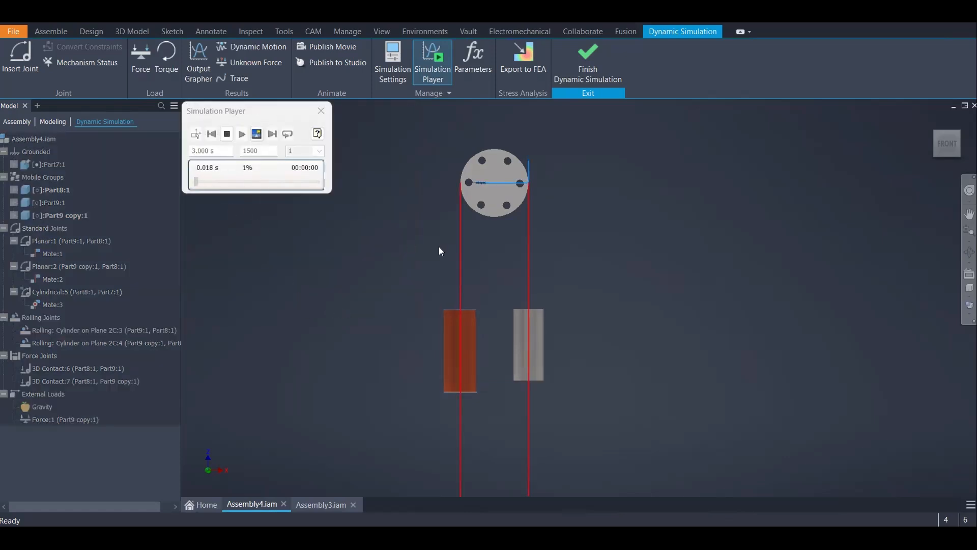
scroll(457, 248, "up", 8)
scroll(478, 313, "down", 5)
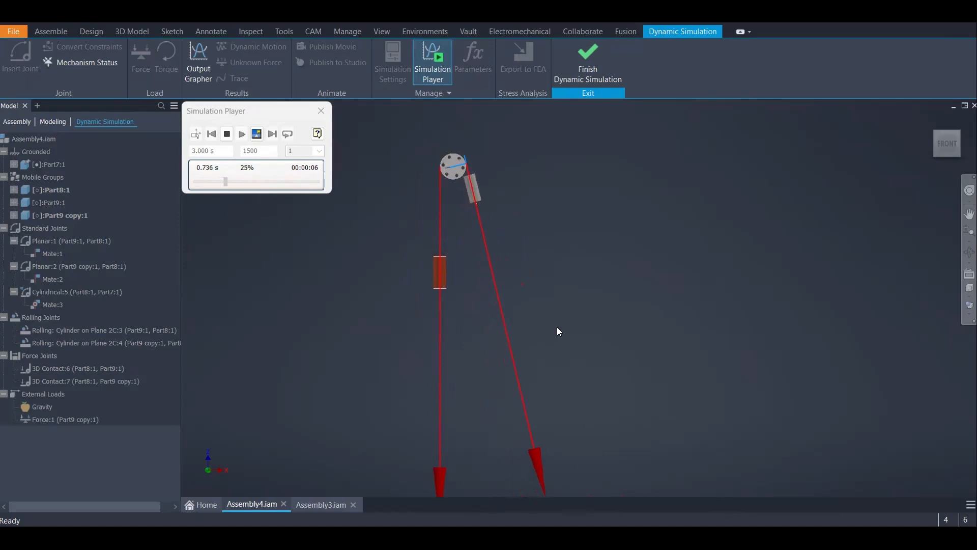
scroll(607, 296, "up", 3)
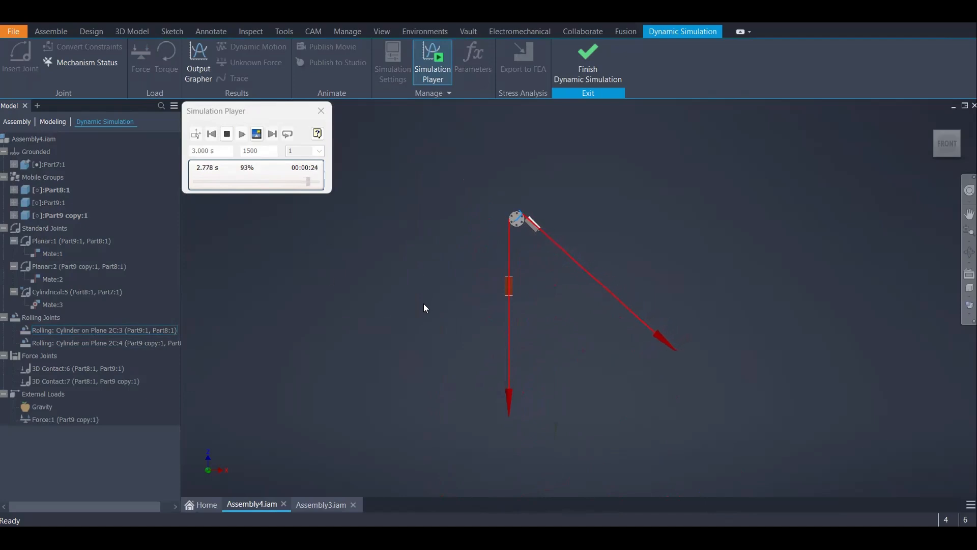
Examine the force vectors along both sides of the pulley at the simulation's end, and return to construction mode.
scroll(521, 217, "up", 5)
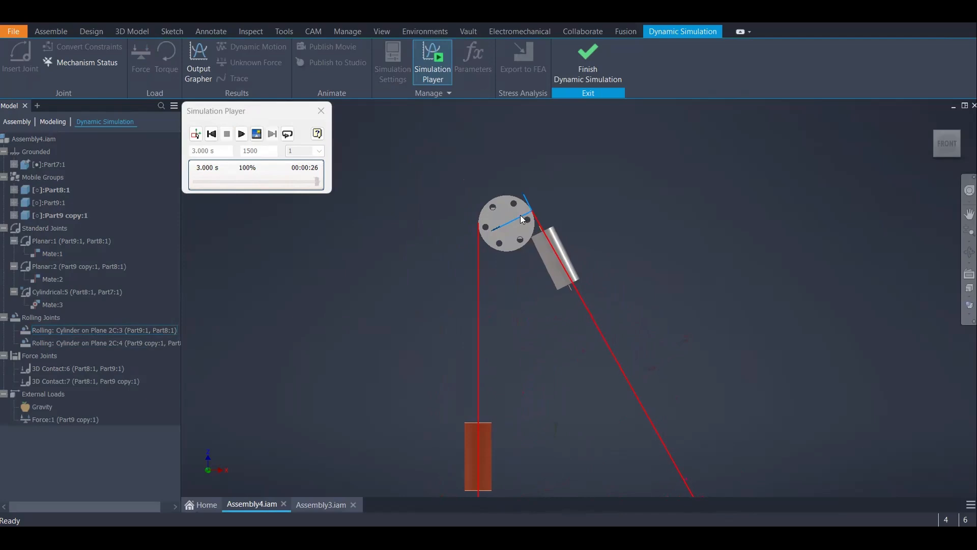
scroll(610, 213, "down", 3)
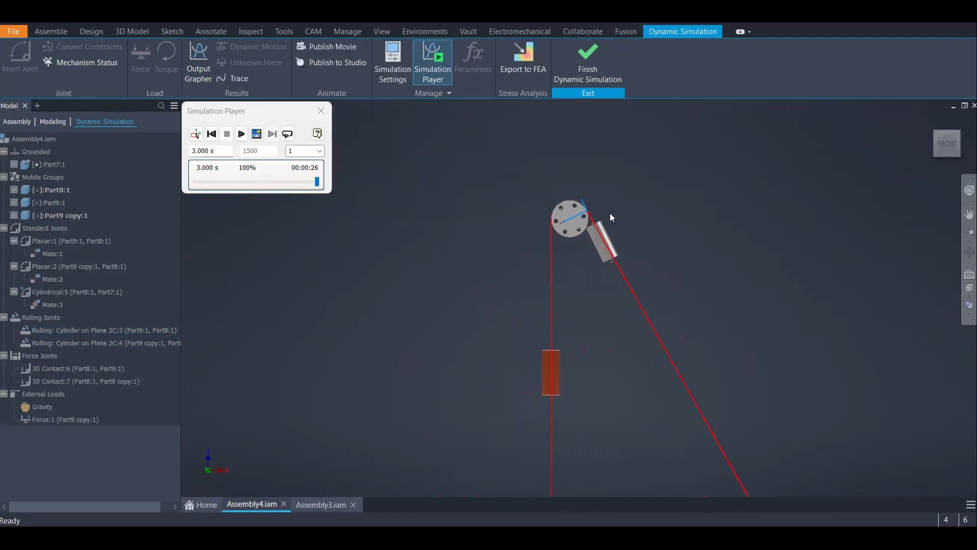
mouse_move(574, 205)
middle_mouse_down()
mouse_move(599, 229)
mouse_move(579, 210)
middle_mouse_up()
scroll(592, 230, "down", 3)
scroll(553, 189, "up", 4)
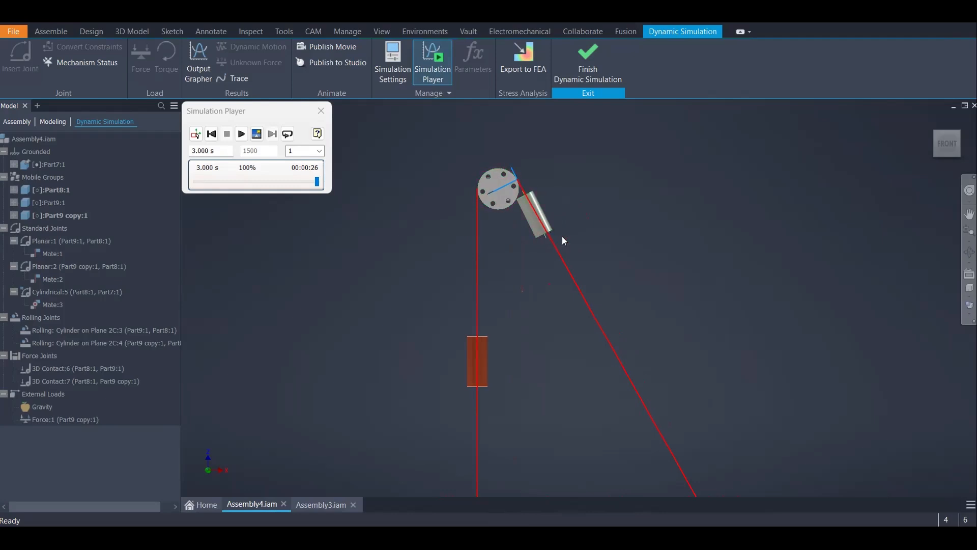
middle_click_drag(582, 228, 579, 194)
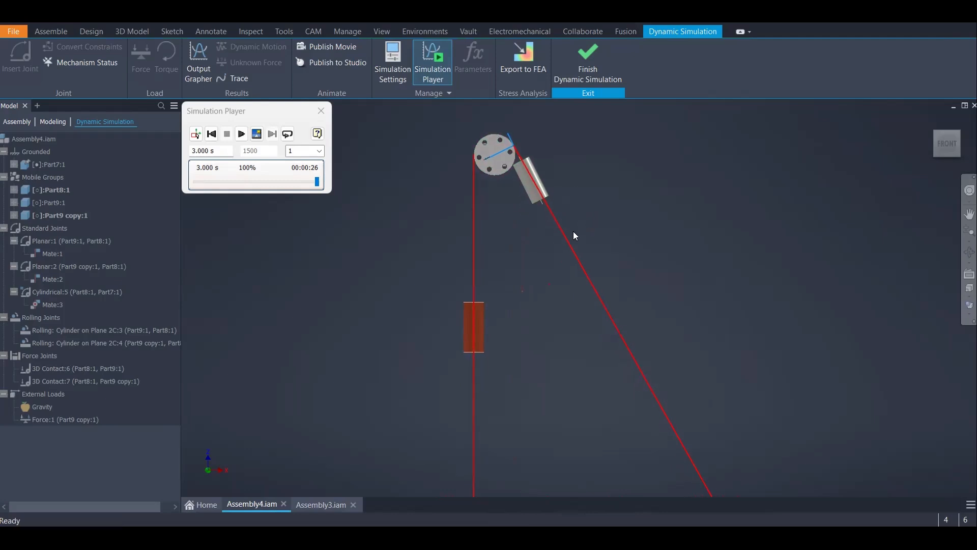
scroll(512, 261, "down", 2)
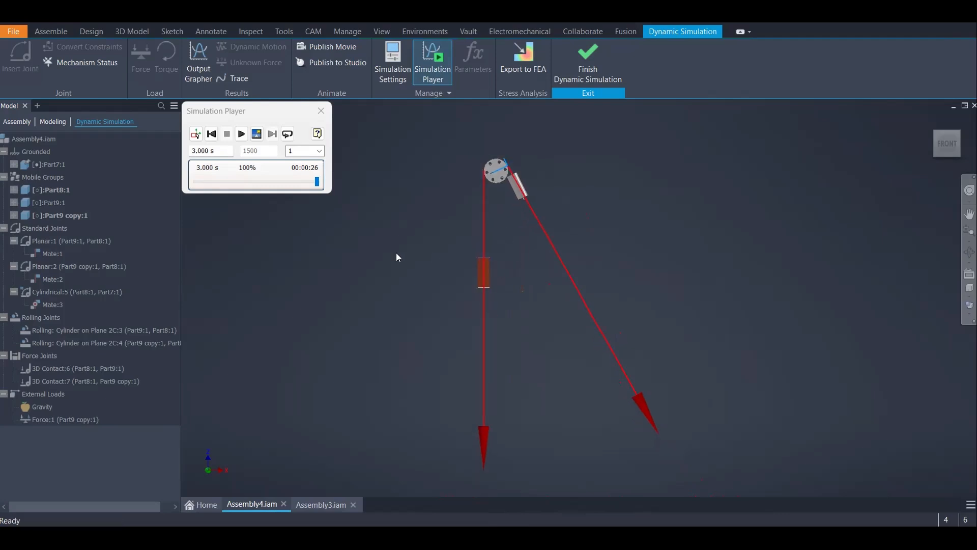
left_click(197, 135)
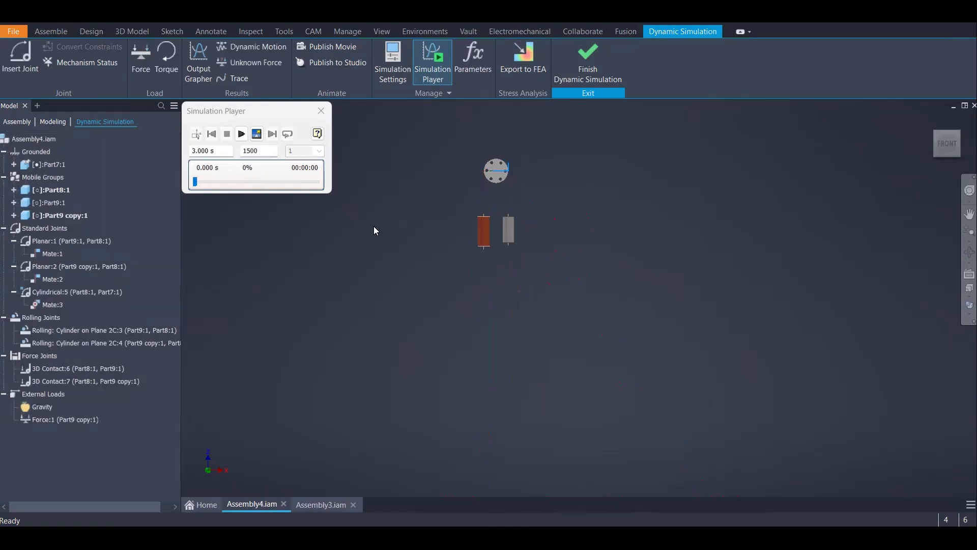
Swing the orange weight to the left and the grey weight to the right so both hang tilted outward below the pulley.
scroll(440, 230, "up", 3)
middle_click_drag(441, 229, 469, 293)
left_click_drag(543, 305, 441, 326)
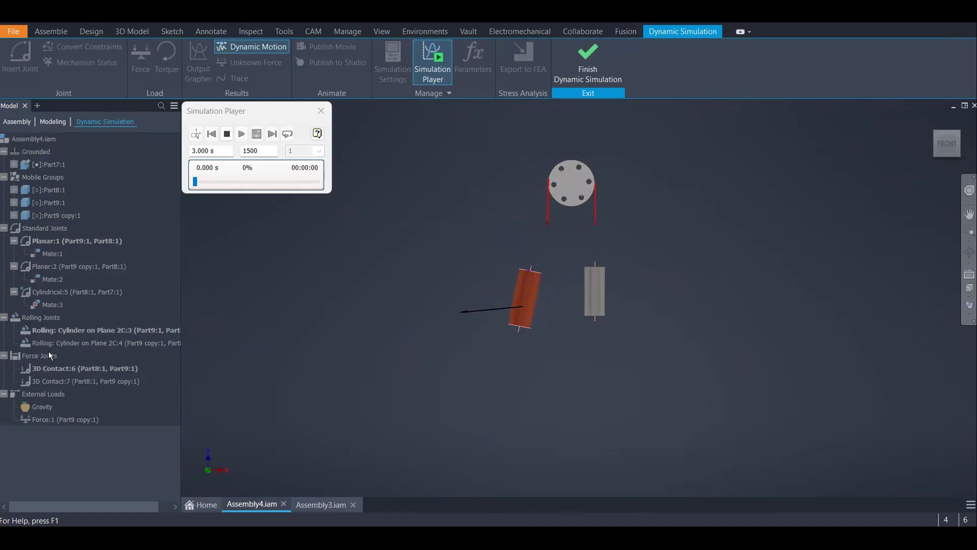
key("Escape")
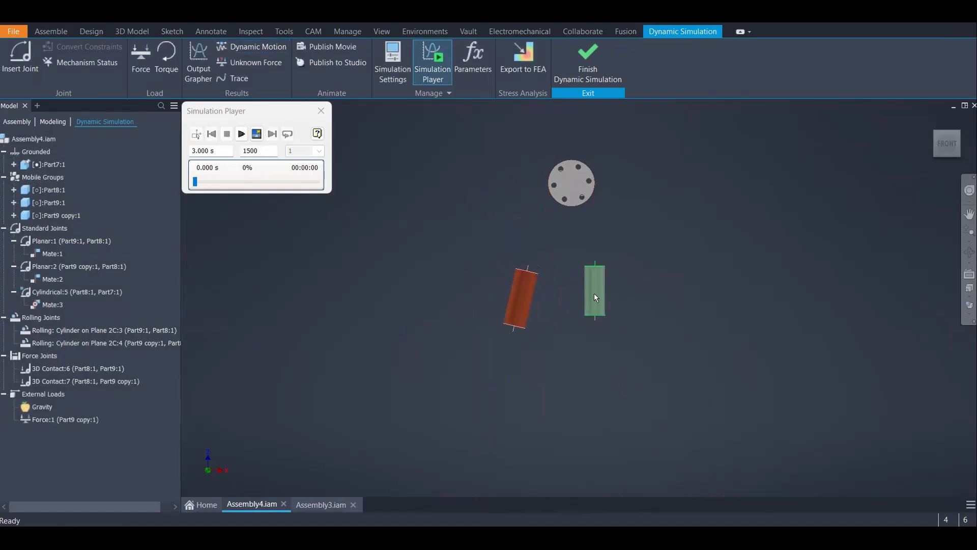
left_click_drag(594, 294, 695, 308)
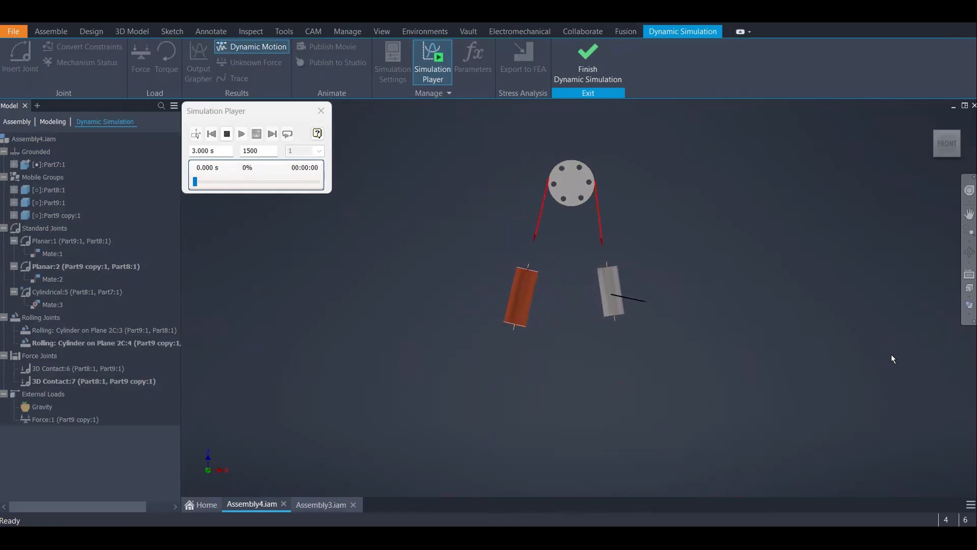
left_click_drag(891, 354, 891, 355)
Run the 3 s dynamic simulation from the tilted weight positions and replay the result in a continuous loop.
scroll(471, 215, "down", 4)
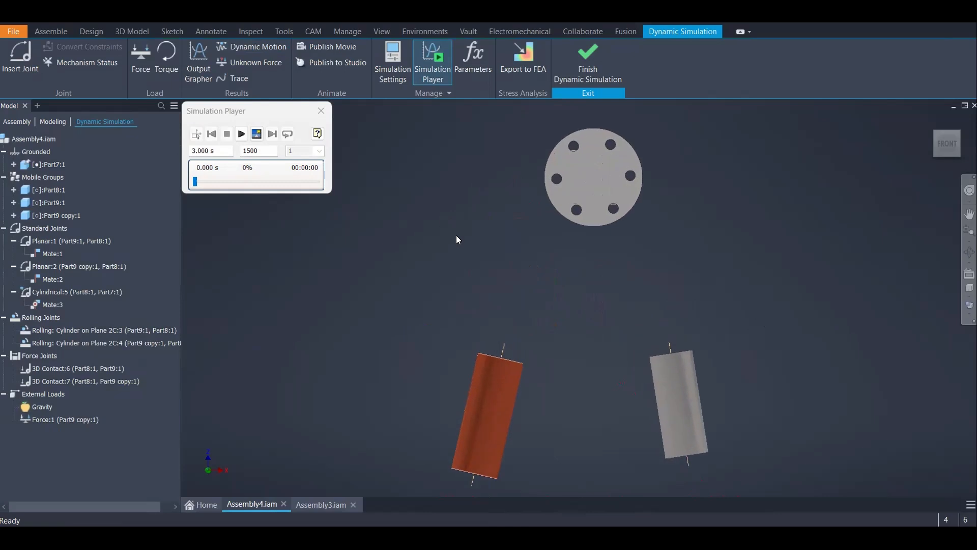
scroll(456, 239, "up", 4)
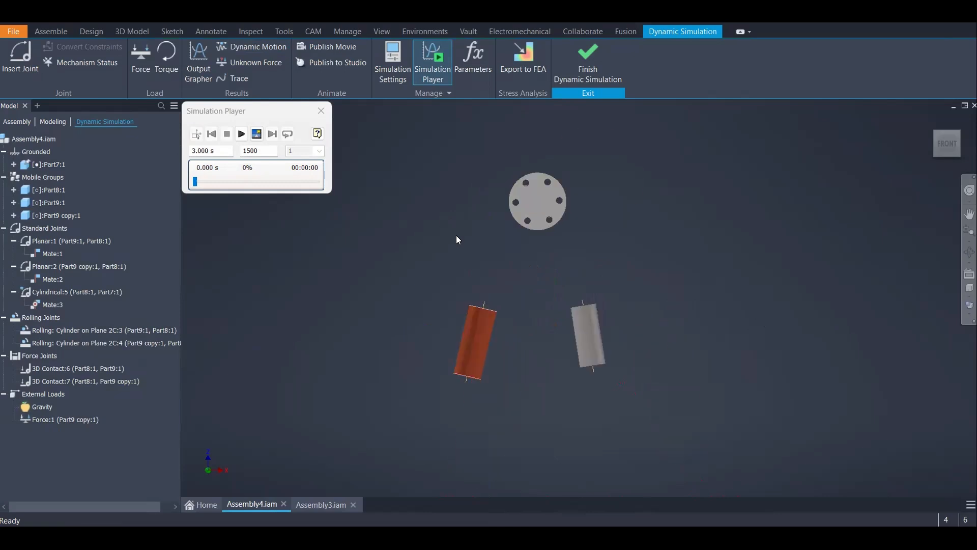
left_click(241, 134)
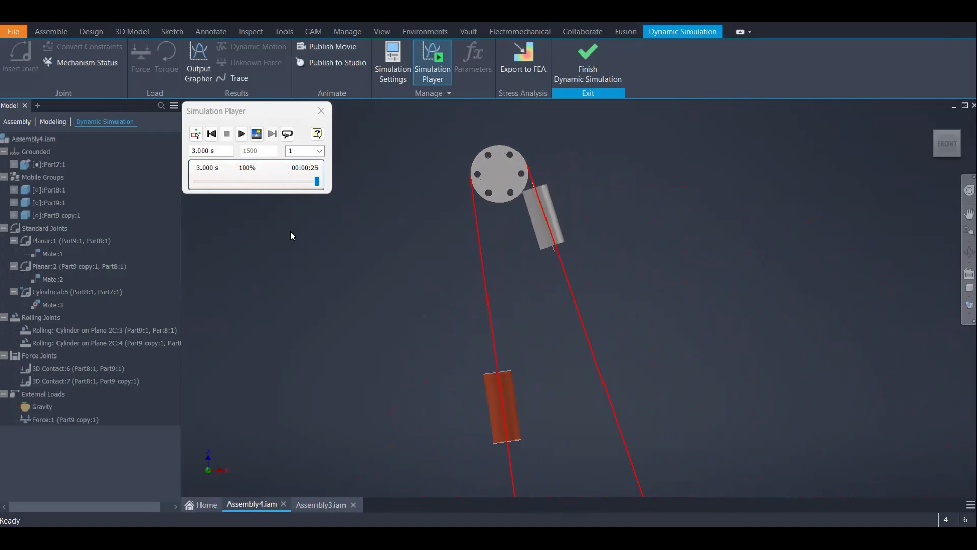
middle_click_drag(384, 266, 292, 269)
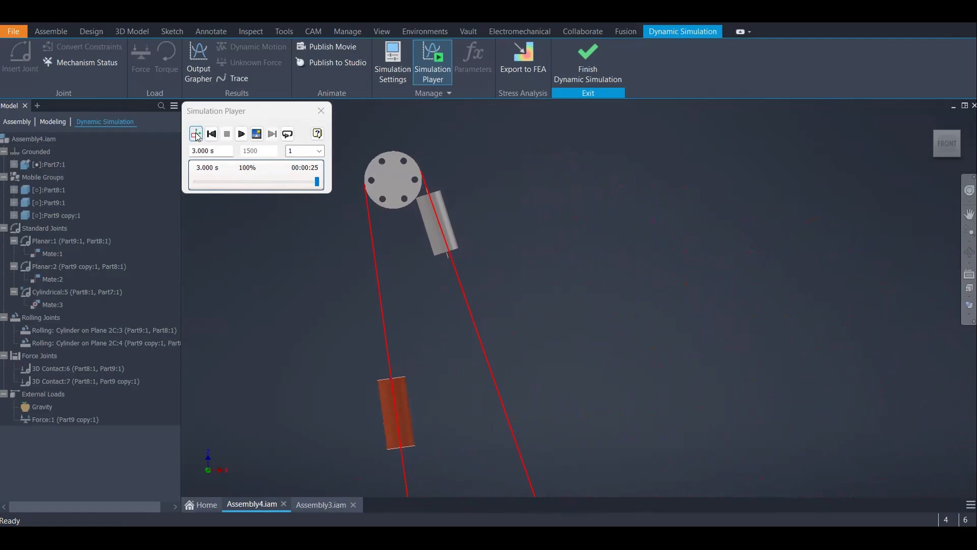
left_click(289, 133)
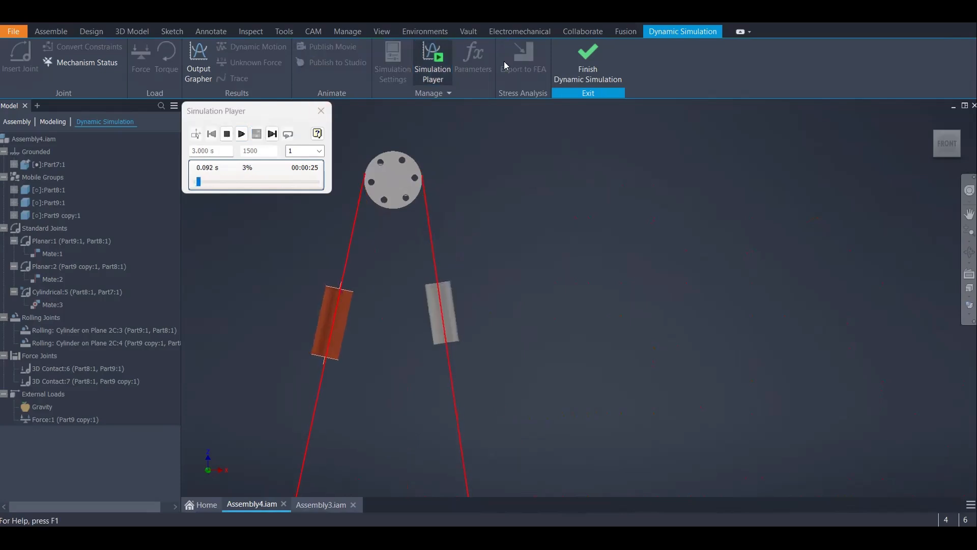